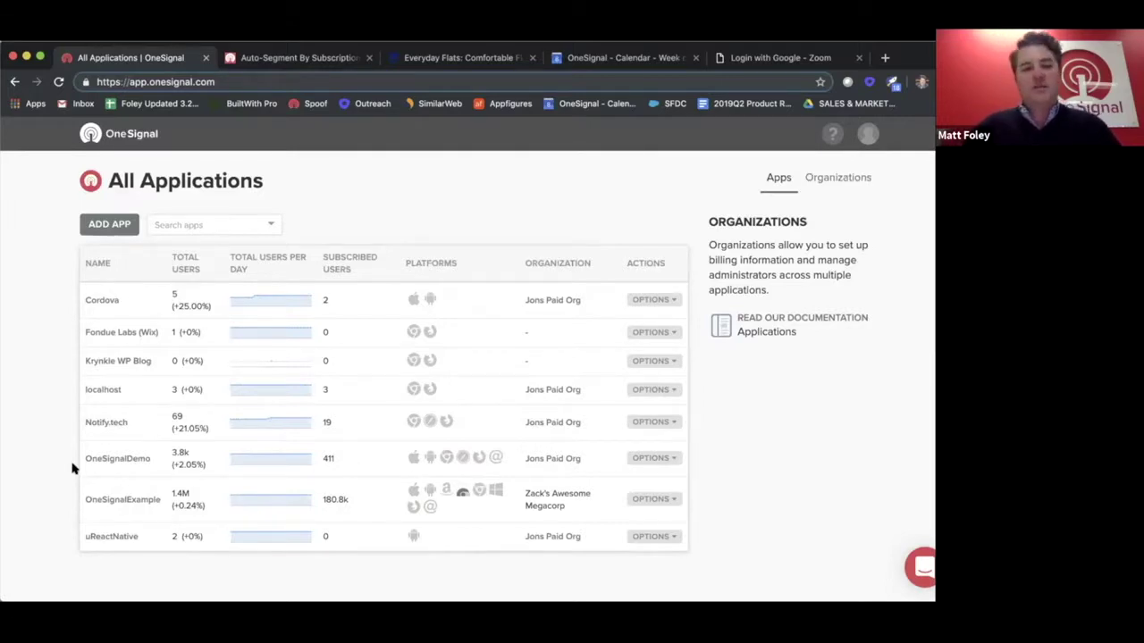
- Open the OneSignalDemo app and review the user totals and charts on its dashboard
left_click(118, 459)
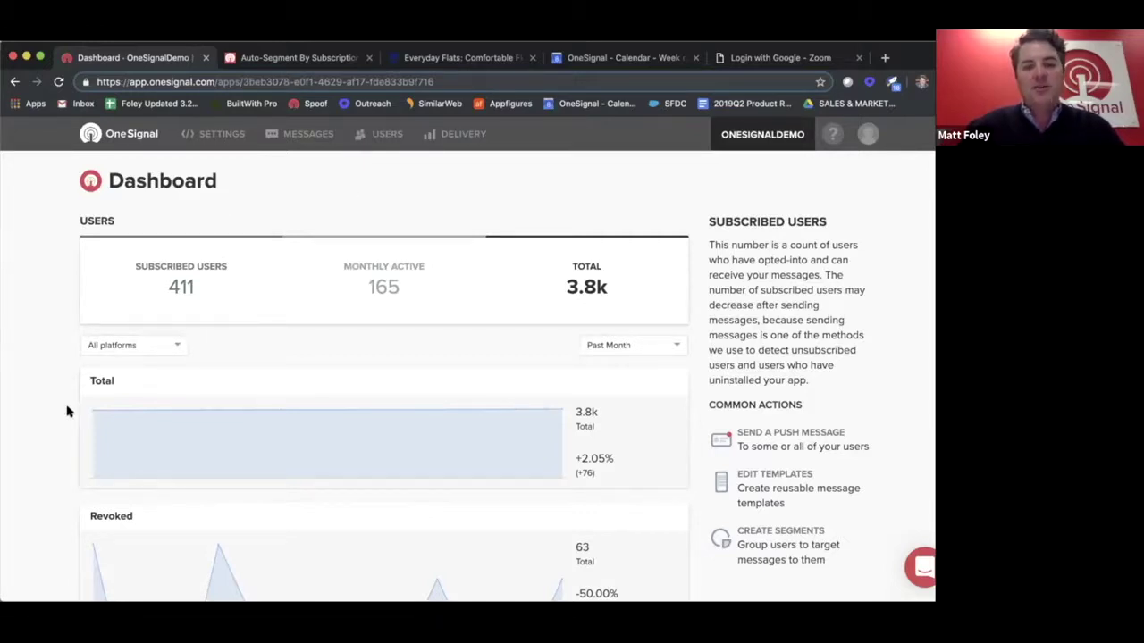
scroll(67, 411, "down", 1)
scroll(67, 411, "down", 3)
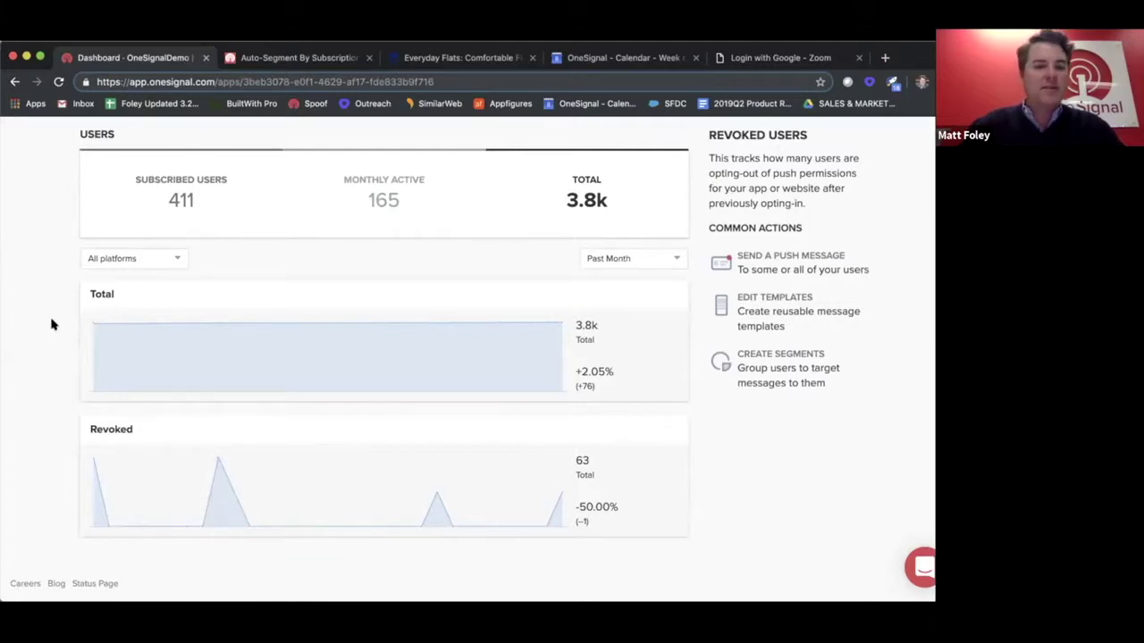
scroll(51, 325, "up", 3)
scroll(51, 324, "up", 1)
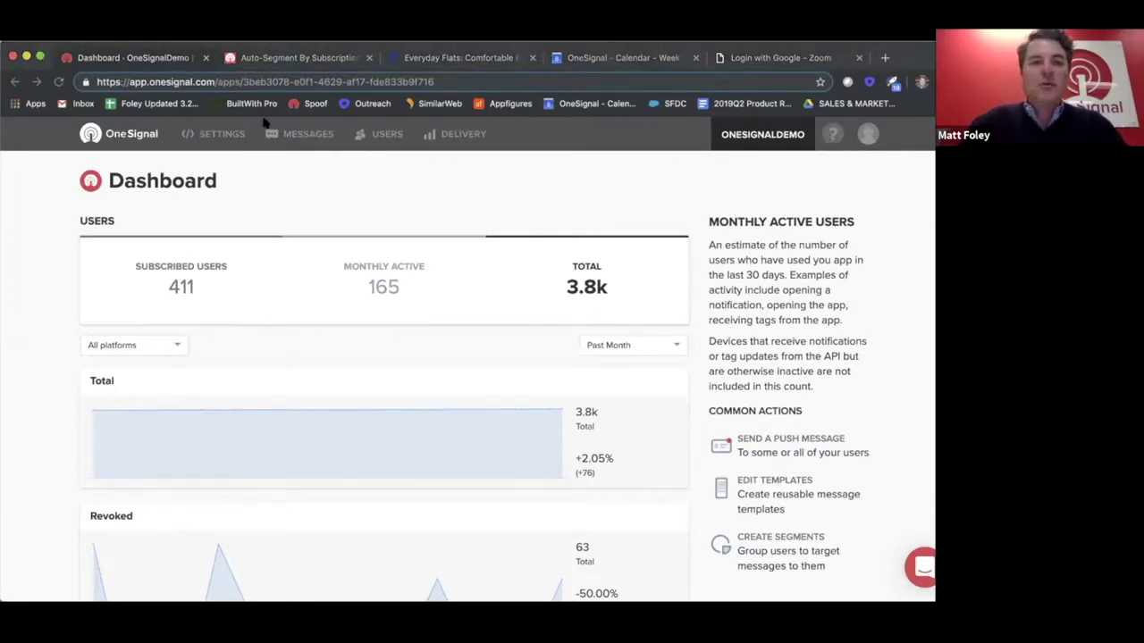
- Open the app's administrator settings and review the App Administrators and Organization Roles lists
left_click(206, 133)
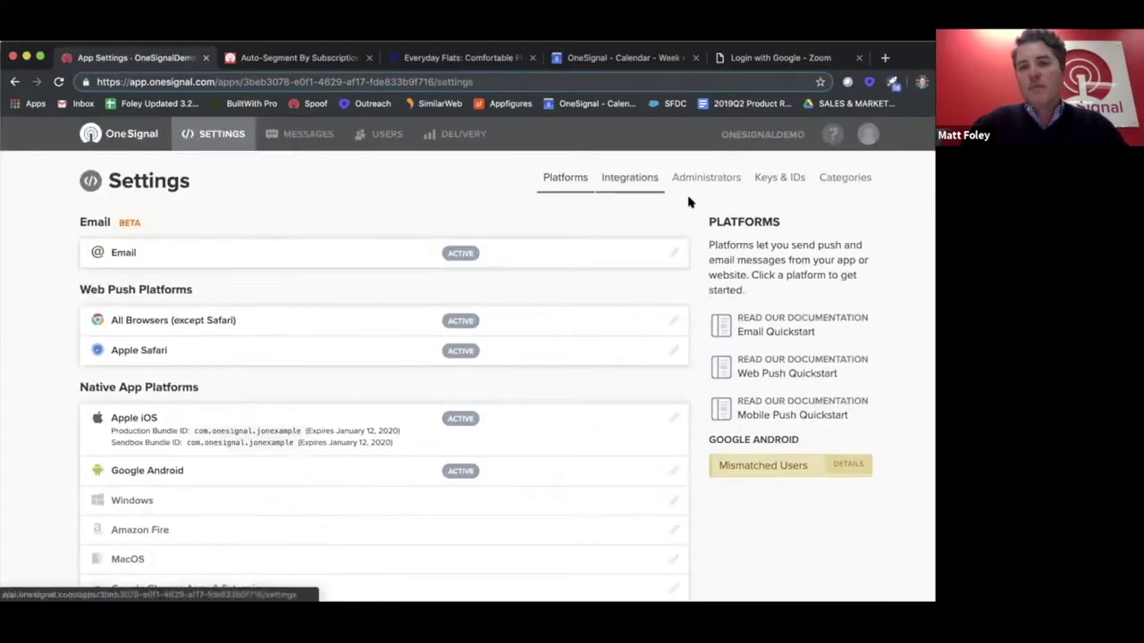
left_click(697, 187)
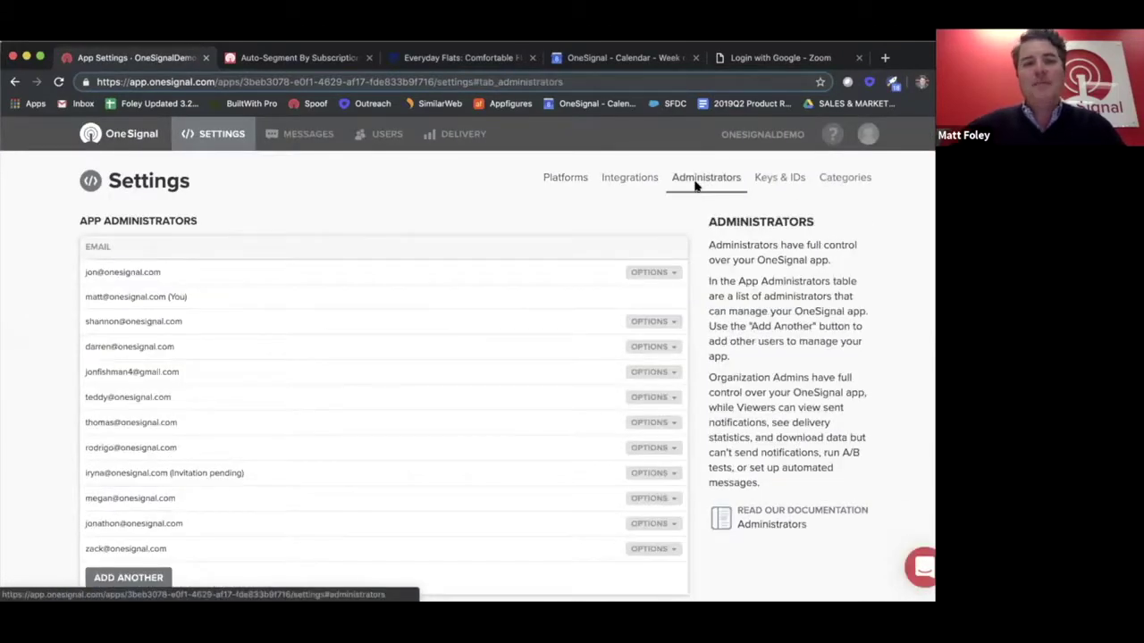
scroll(373, 324, "down", 1)
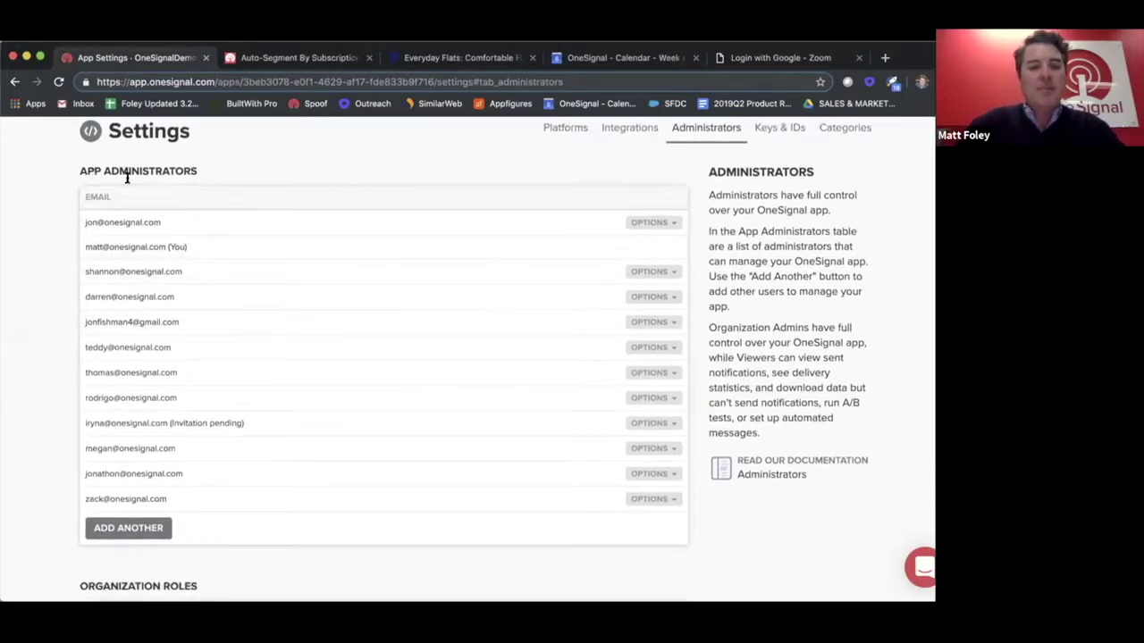
scroll(291, 327, "down", 5)
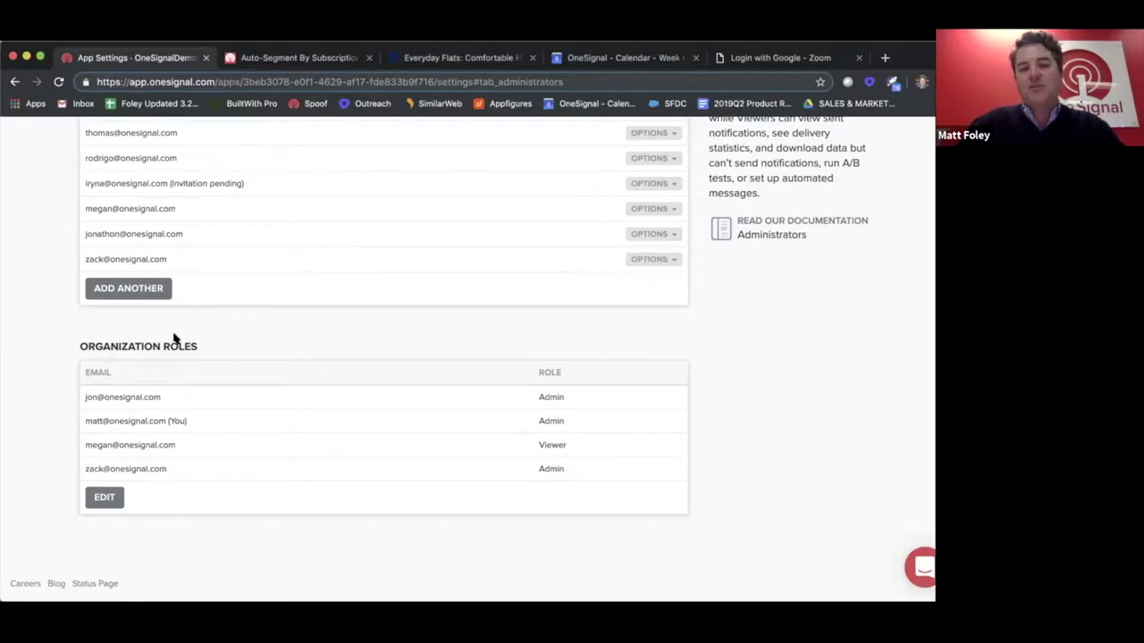
scroll(326, 332, "up", 4)
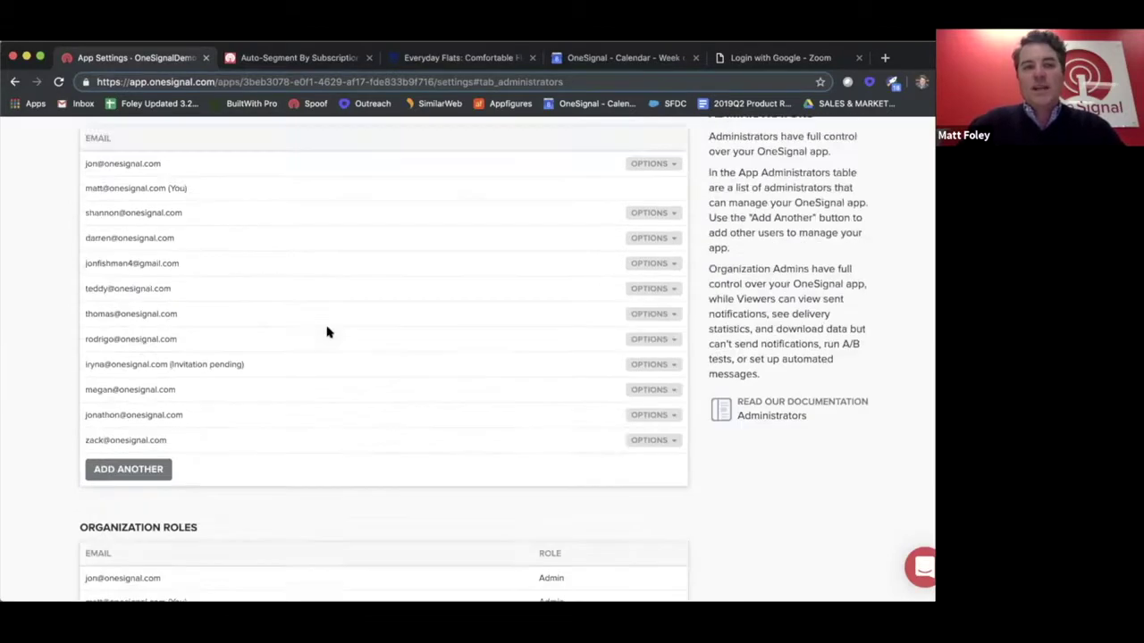
scroll(327, 333, "up", 1)
scroll(326, 333, "down", 3)
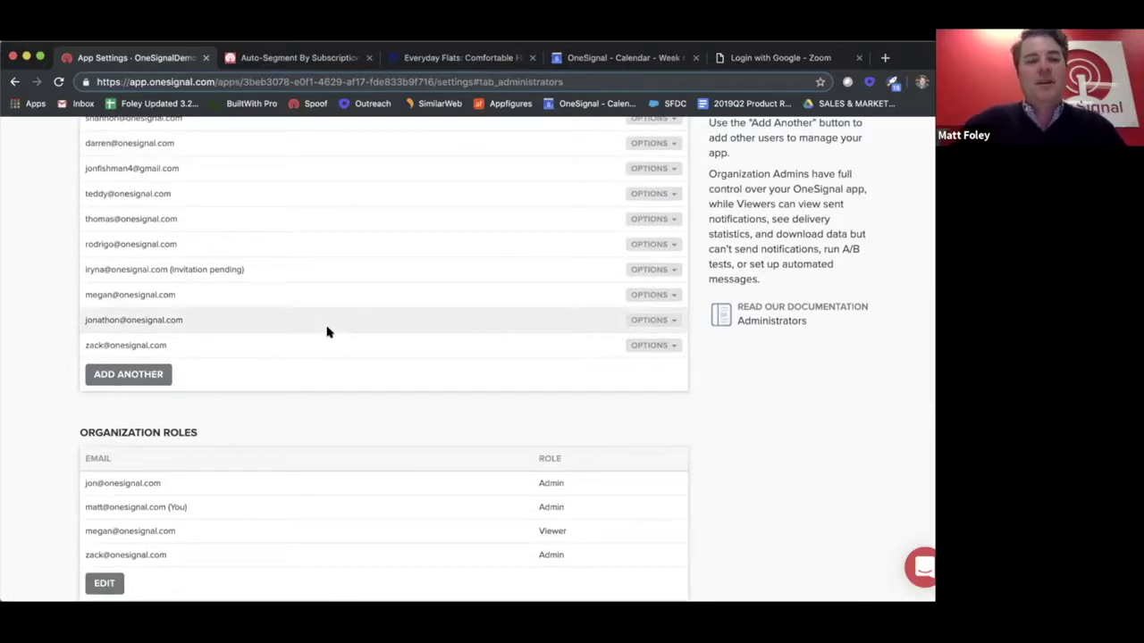
scroll(327, 330, "up", 4)
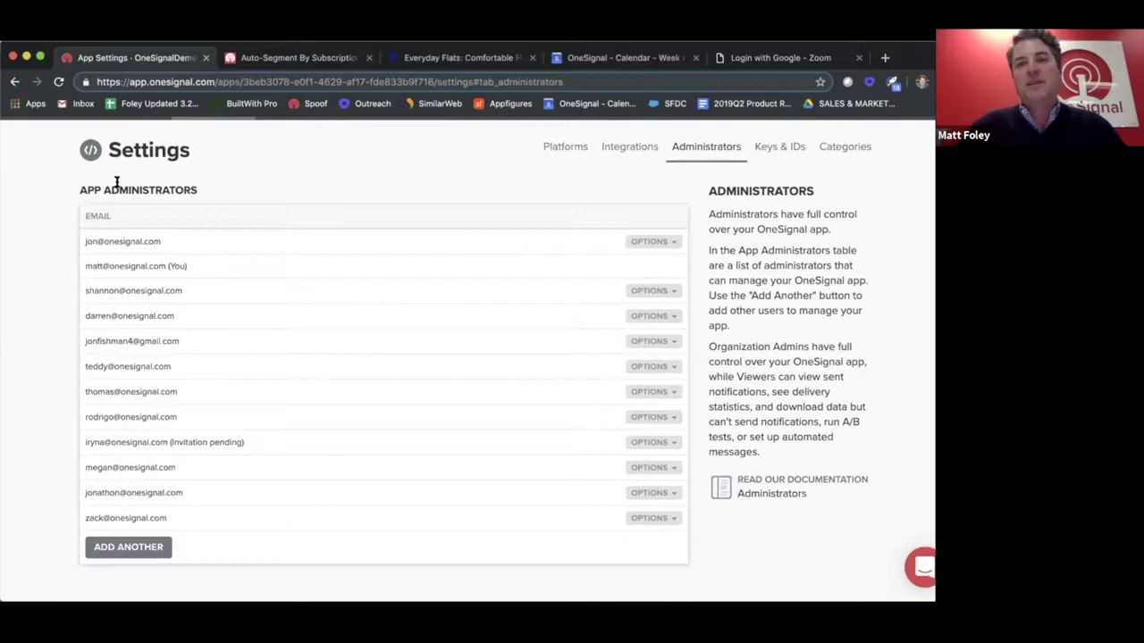
scroll(120, 286, "down", 6)
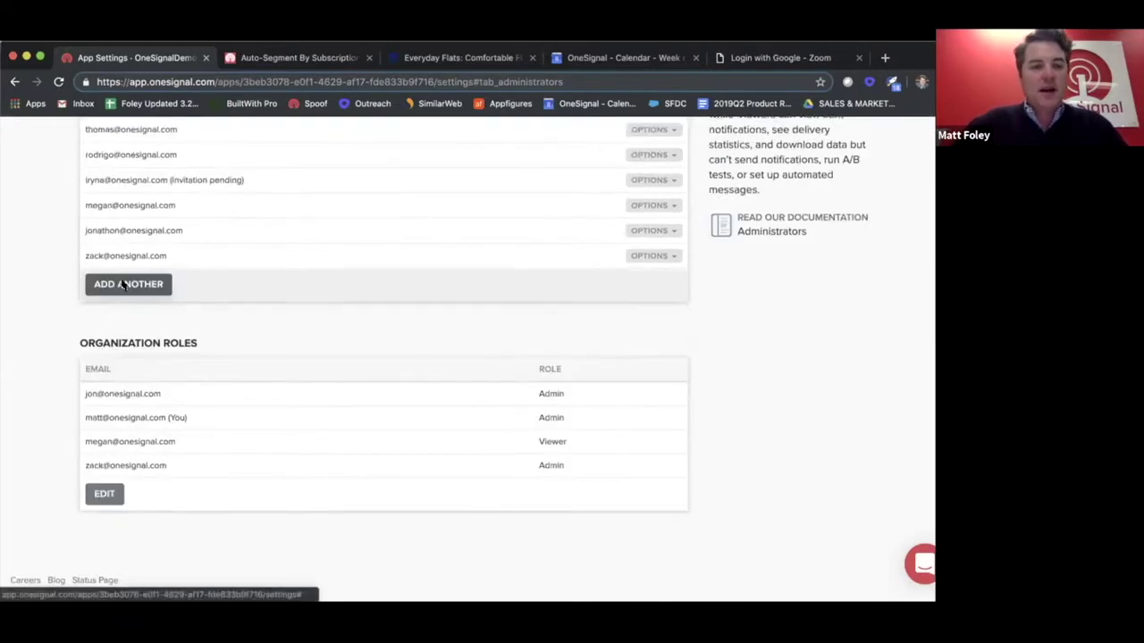
- Open the organization roles for editing and look over the people and roles listed there
left_click(103, 497)
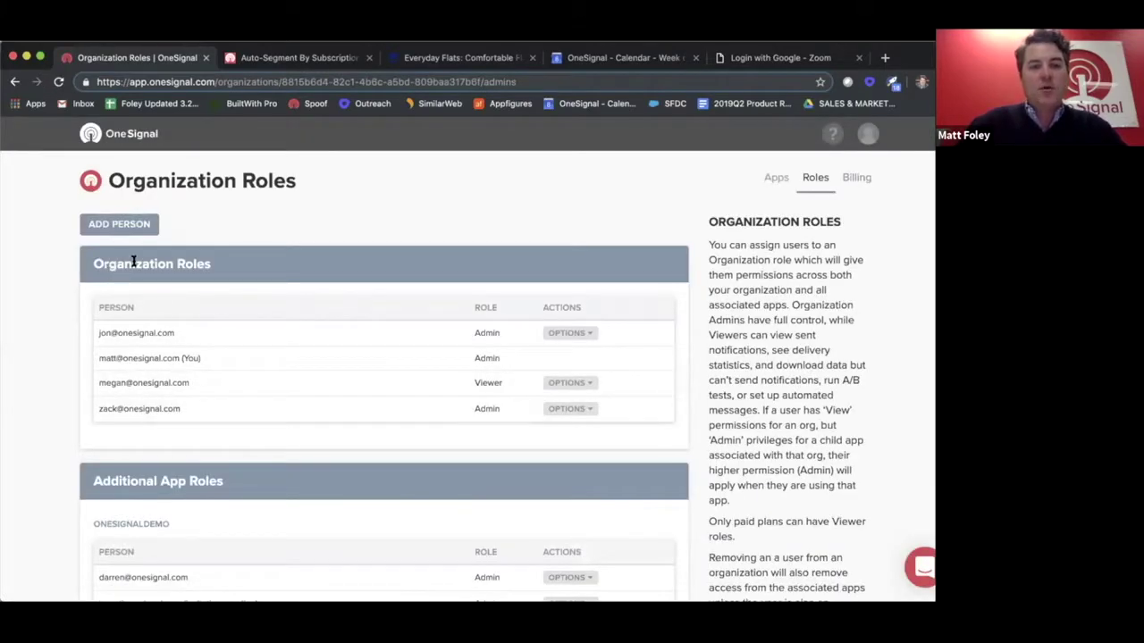
scroll(121, 358, "down", 3)
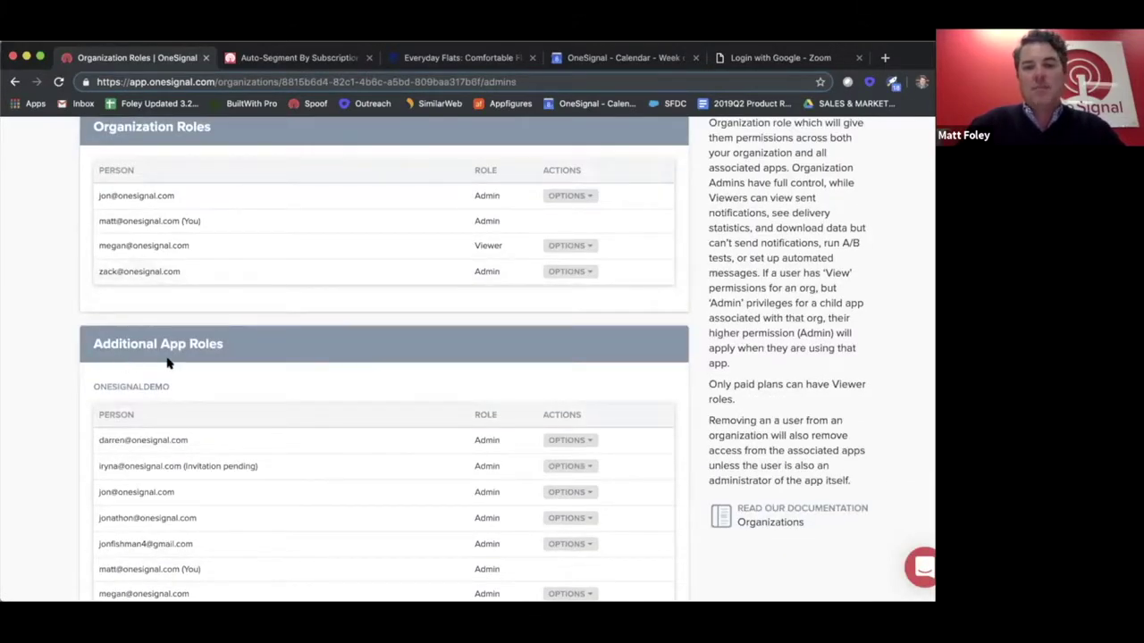
scroll(168, 362, "up", 2)
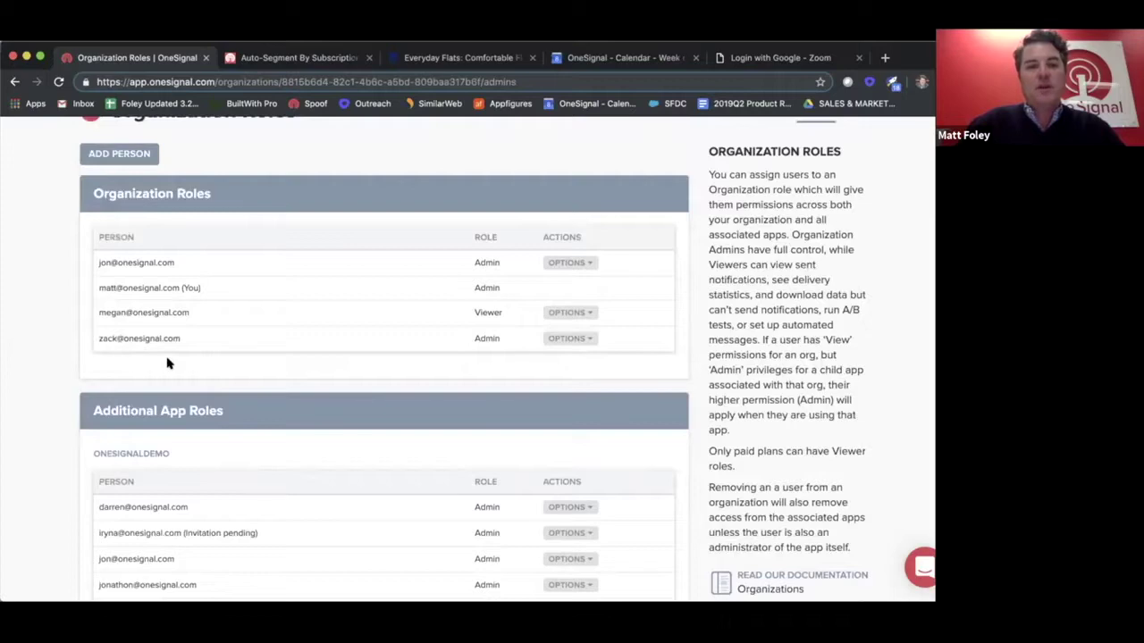
- Inspect the role choices for the organization member with the Viewer role and cancel the role update
left_click(587, 314)
left_click(595, 337)
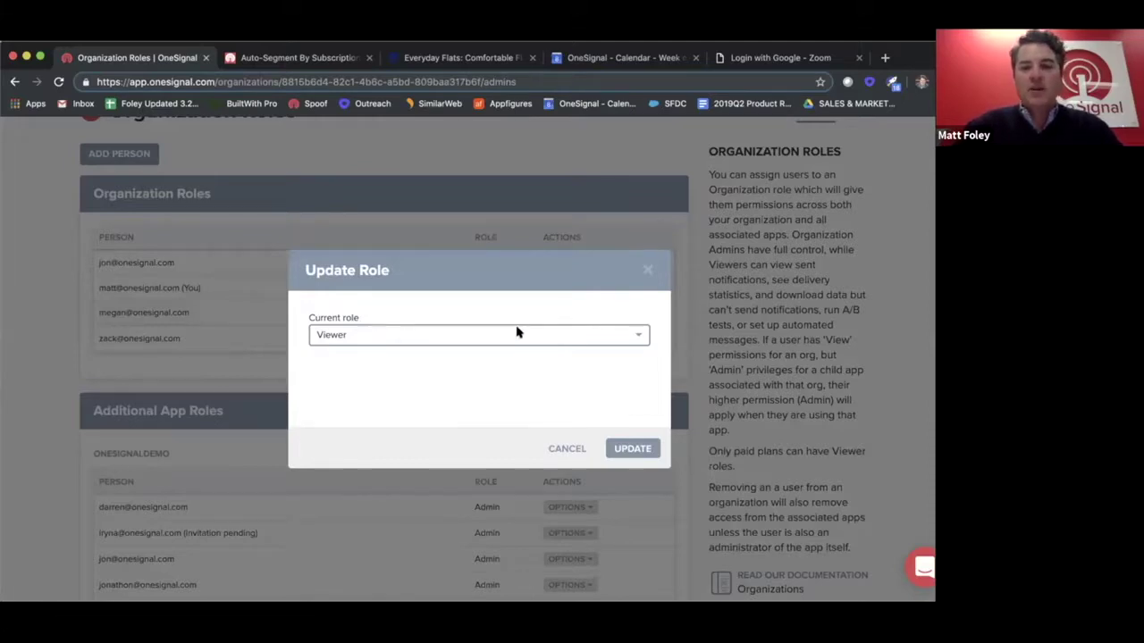
left_click(624, 336)
left_click(627, 335)
left_click(629, 335)
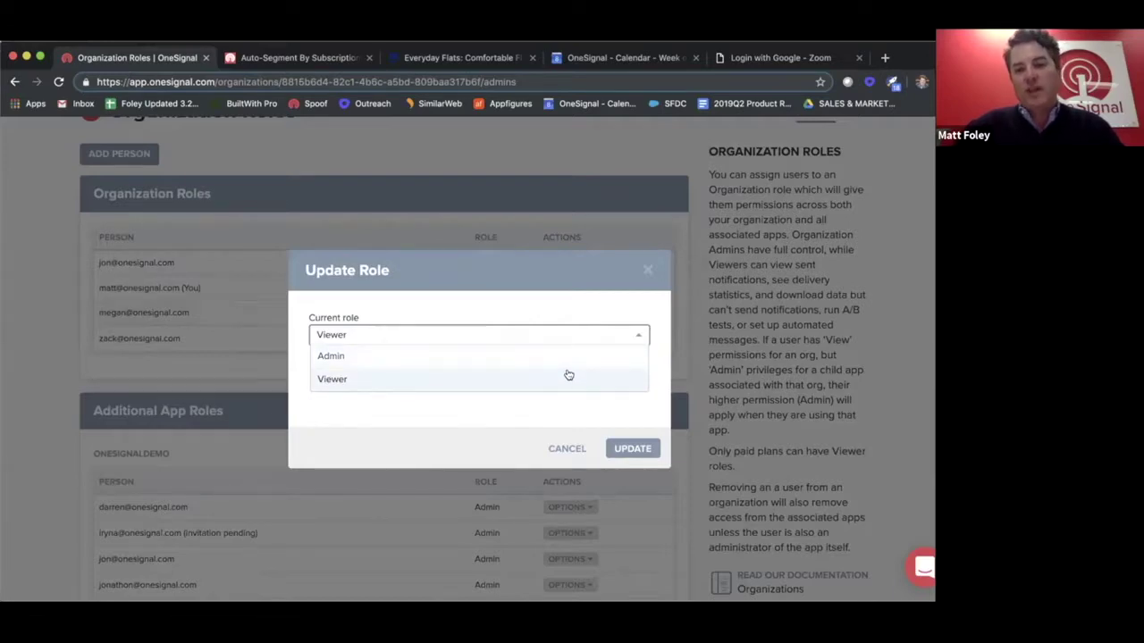
left_click(562, 448)
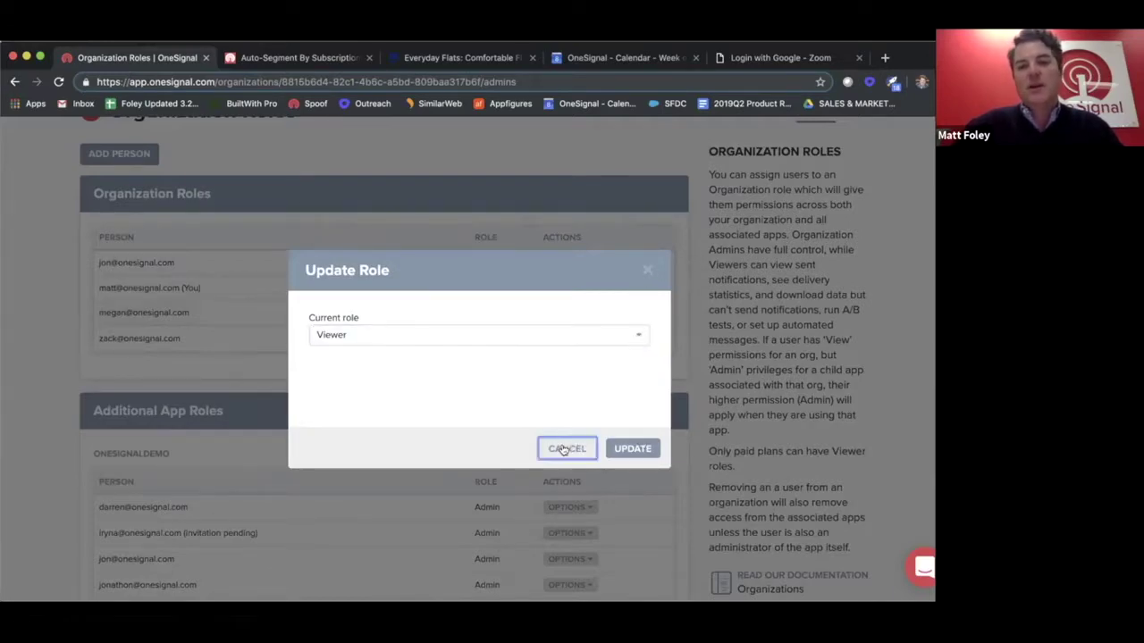
- Review the Additional App Roles for each app, including the actions available for the first OneSignalDemo administrator
scroll(322, 472, "down", 3)
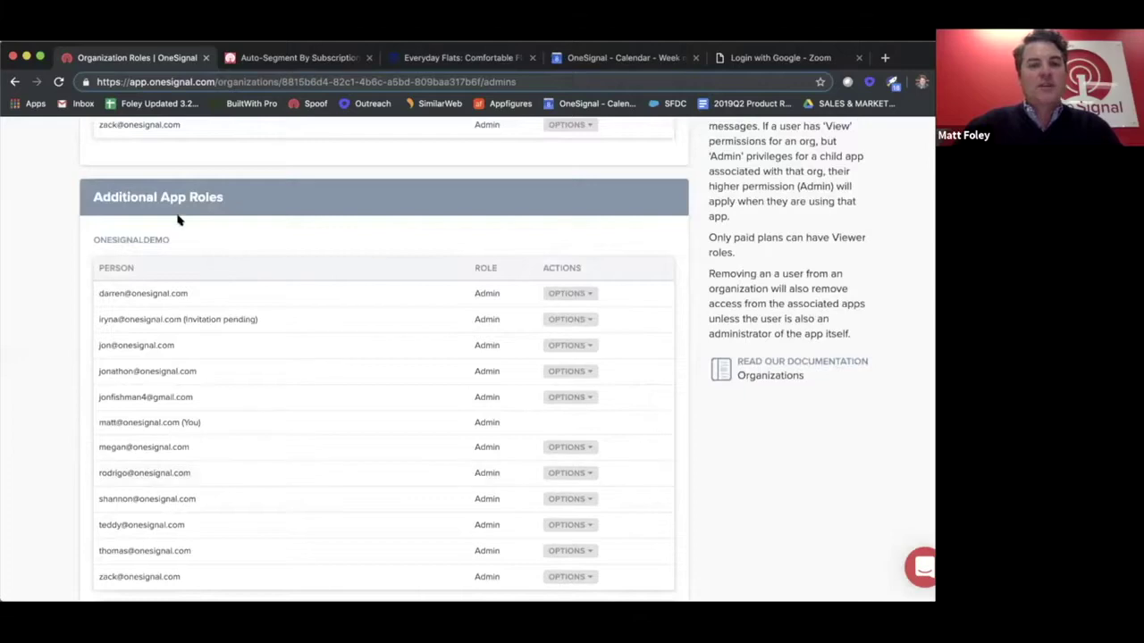
left_click(587, 293)
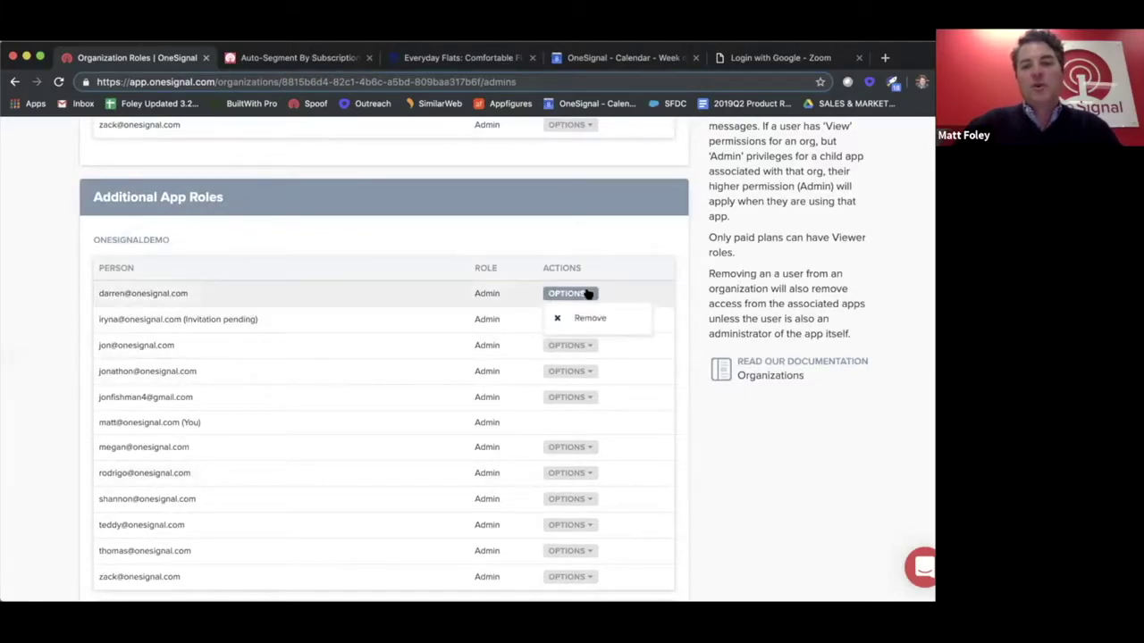
scroll(380, 352, "down", 6)
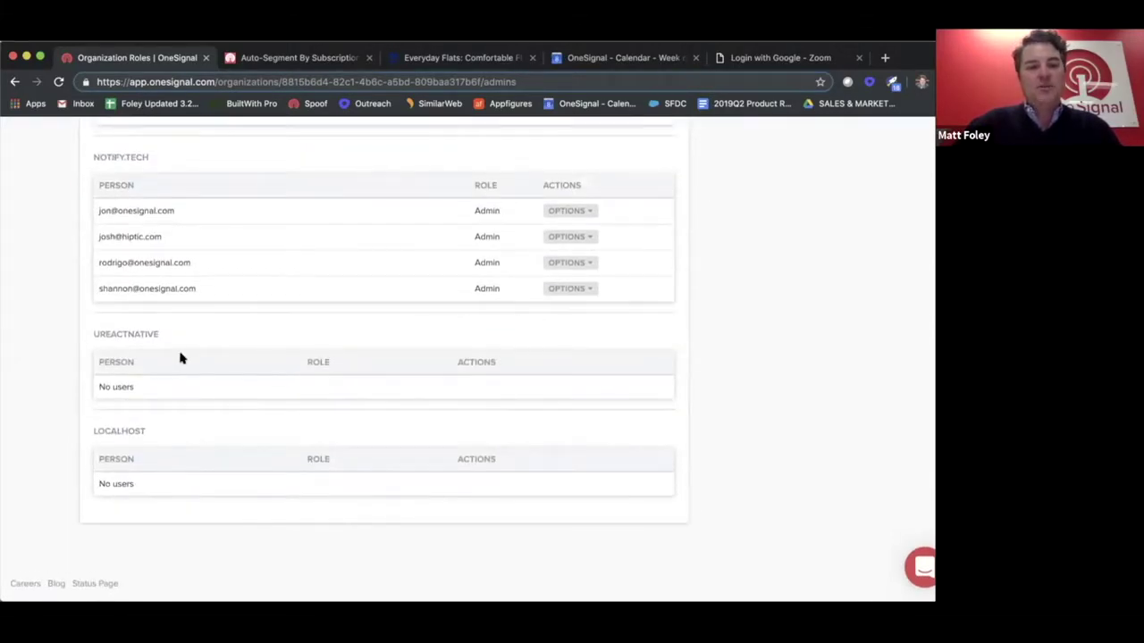
scroll(180, 358, "up", 10)
scroll(180, 358, "up", 2)
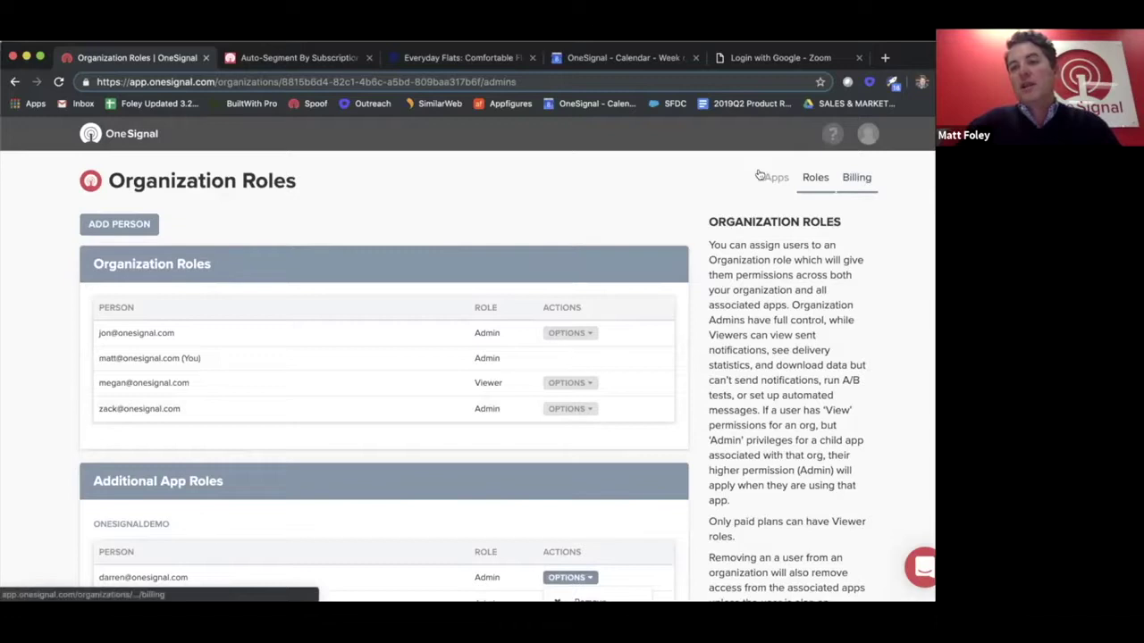
- Return to the list of all applications and reopen the OneSignalDemo dashboard
left_click(130, 139)
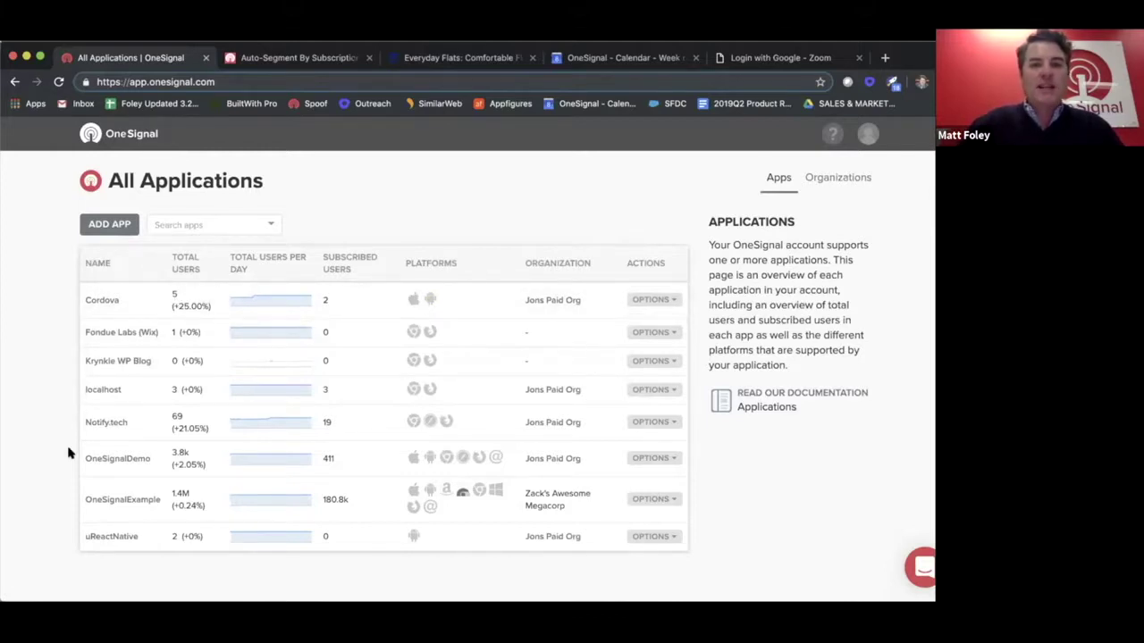
left_click(109, 460)
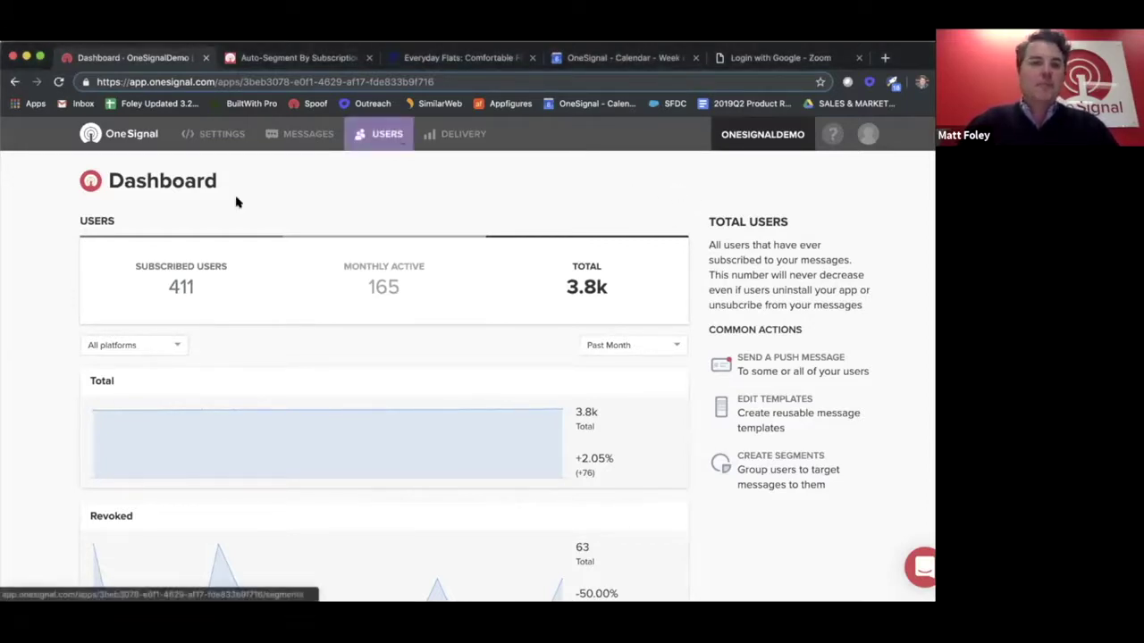
mouse_move(431, 225)
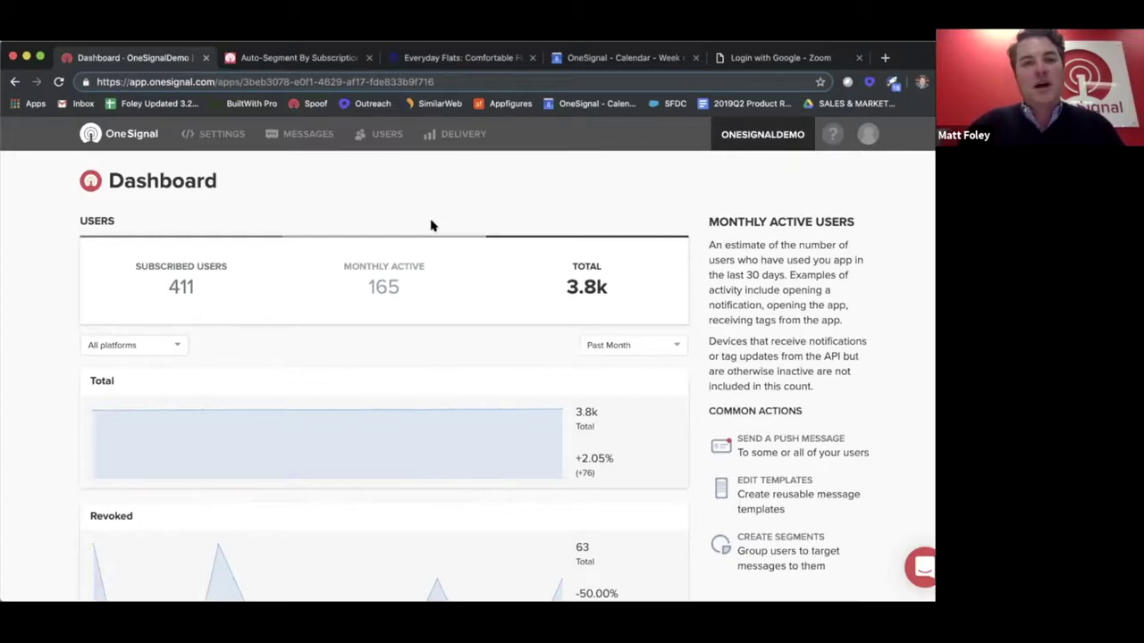
- Open the list of all OneSignalDemo users and examine their subscription, activity, session and device details
left_click(379, 136)
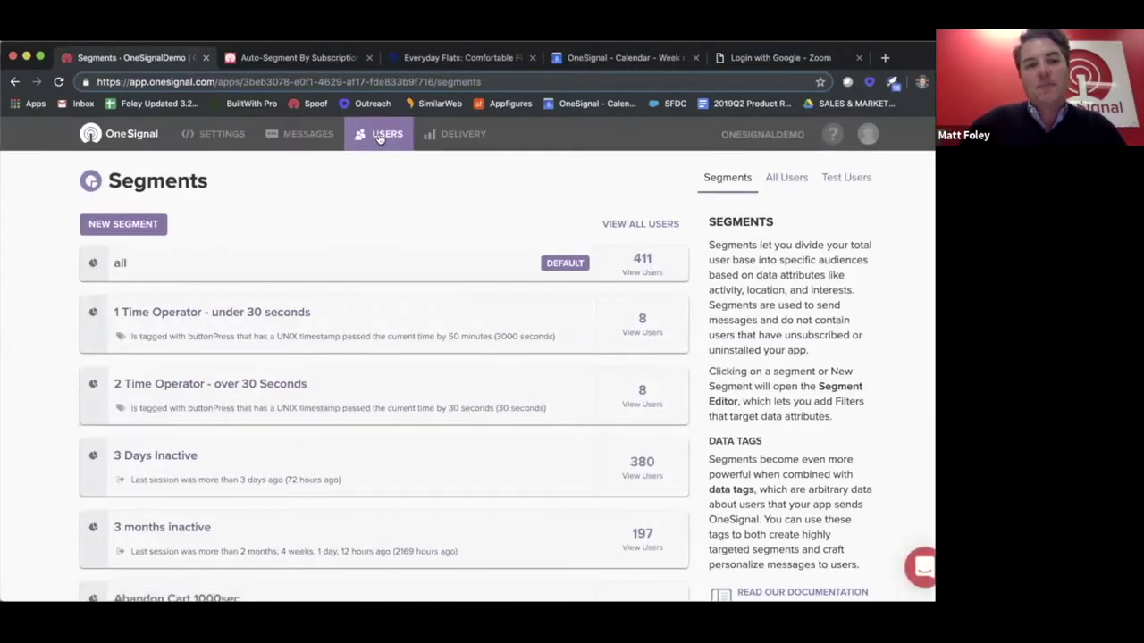
left_click(627, 226)
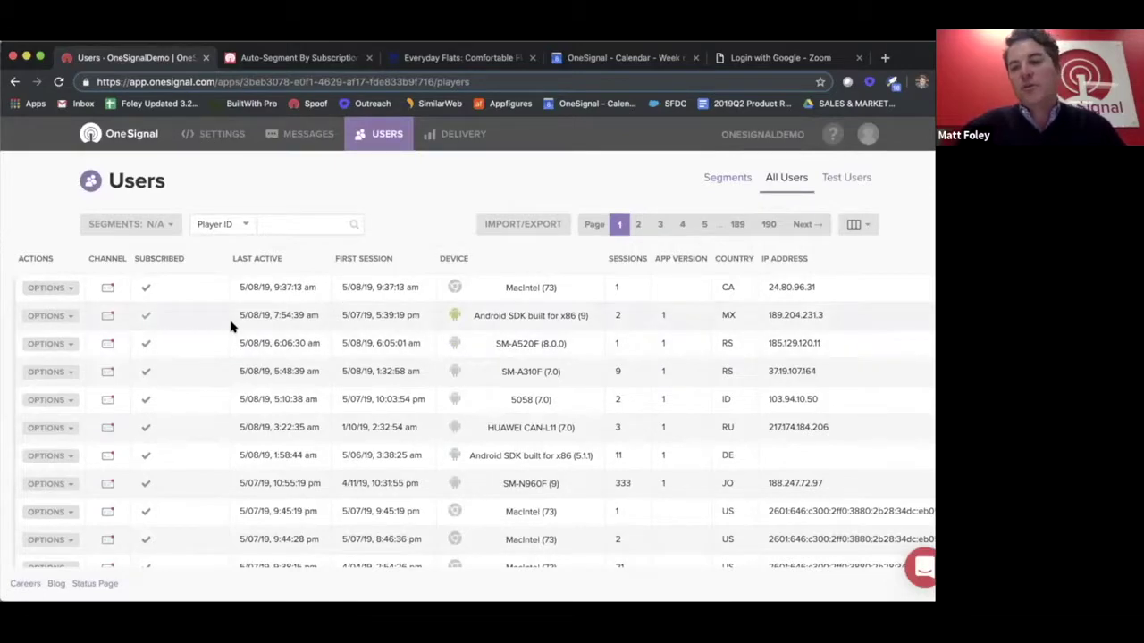
scroll(231, 327, "right", 4)
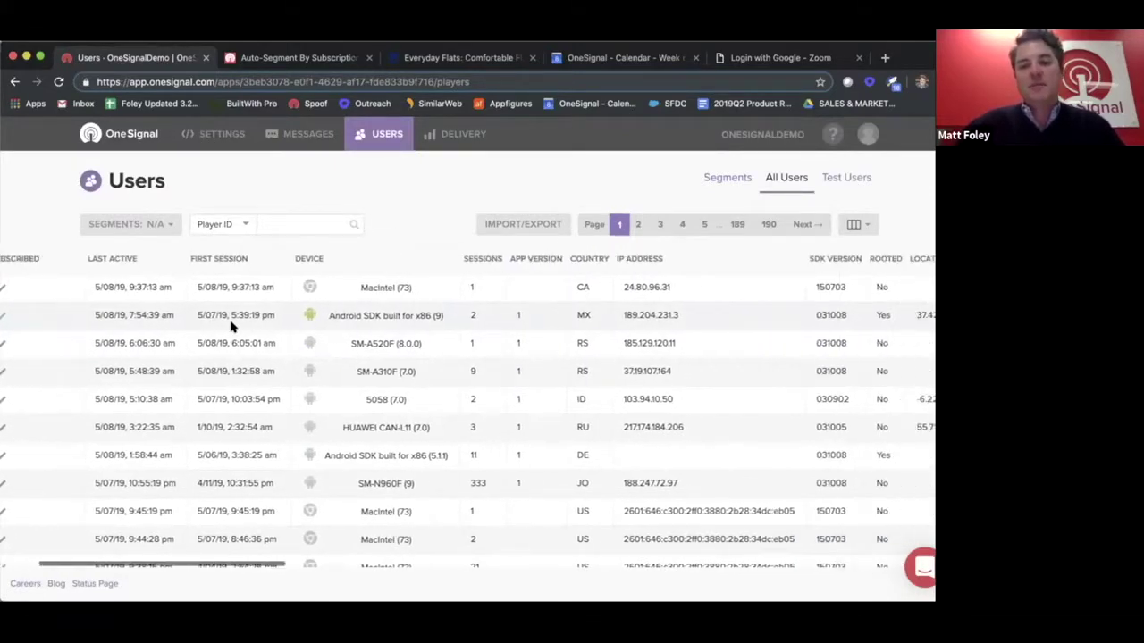
scroll(232, 325, "left", 4)
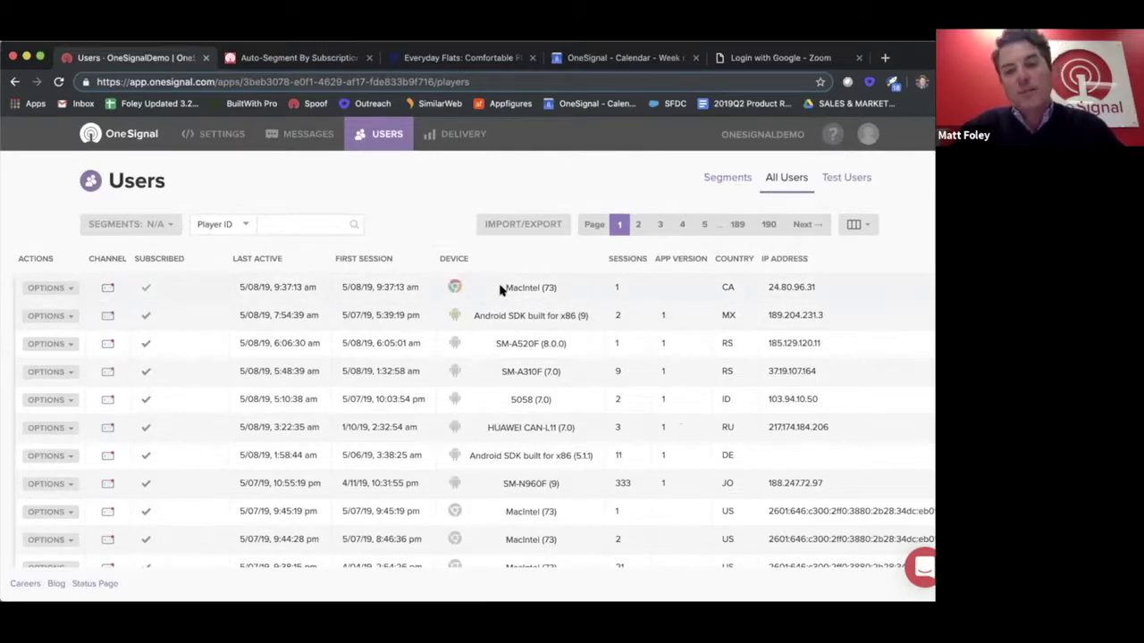
scroll(501, 289, "down", 3)
scroll(500, 289, "up", 3)
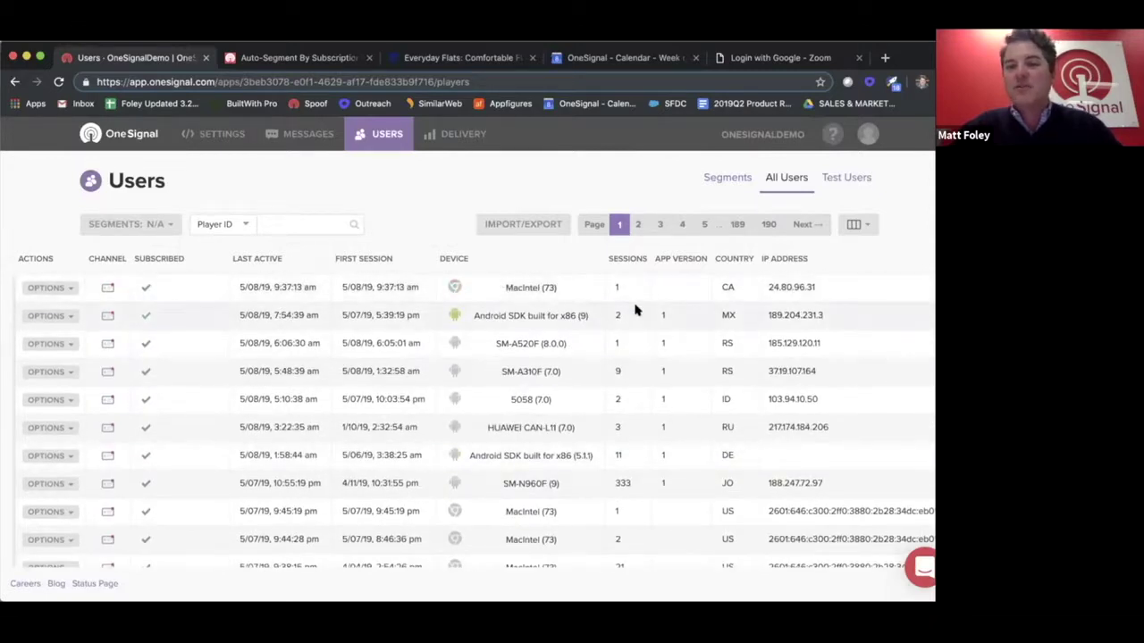
- Examine the remaining user record columns, from country and IP address through location, language, player ID and segments
scroll(635, 309, "right", 5)
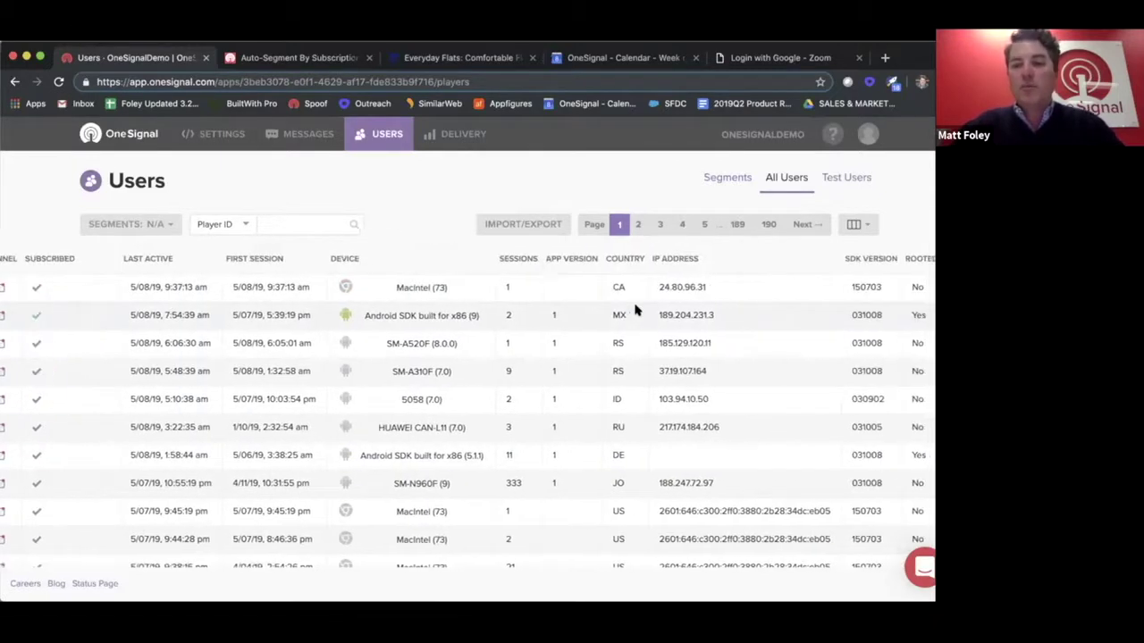
scroll(635, 309, "right", 3)
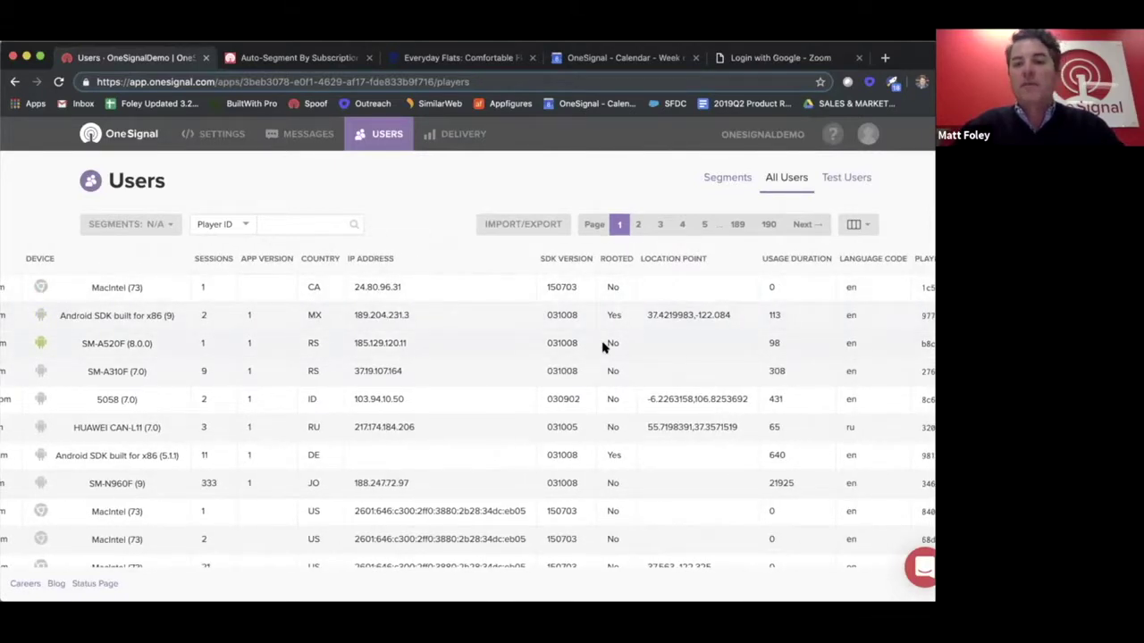
scroll(605, 344, "right", 3)
scroll(603, 346, "right", 10)
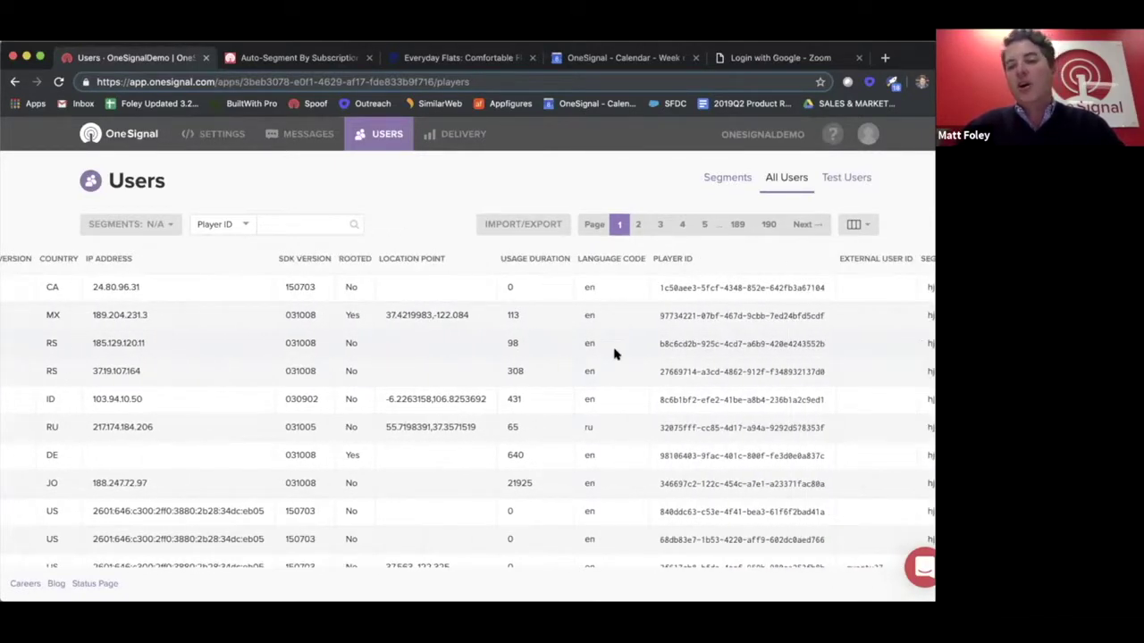
scroll(614, 354, "right", 3)
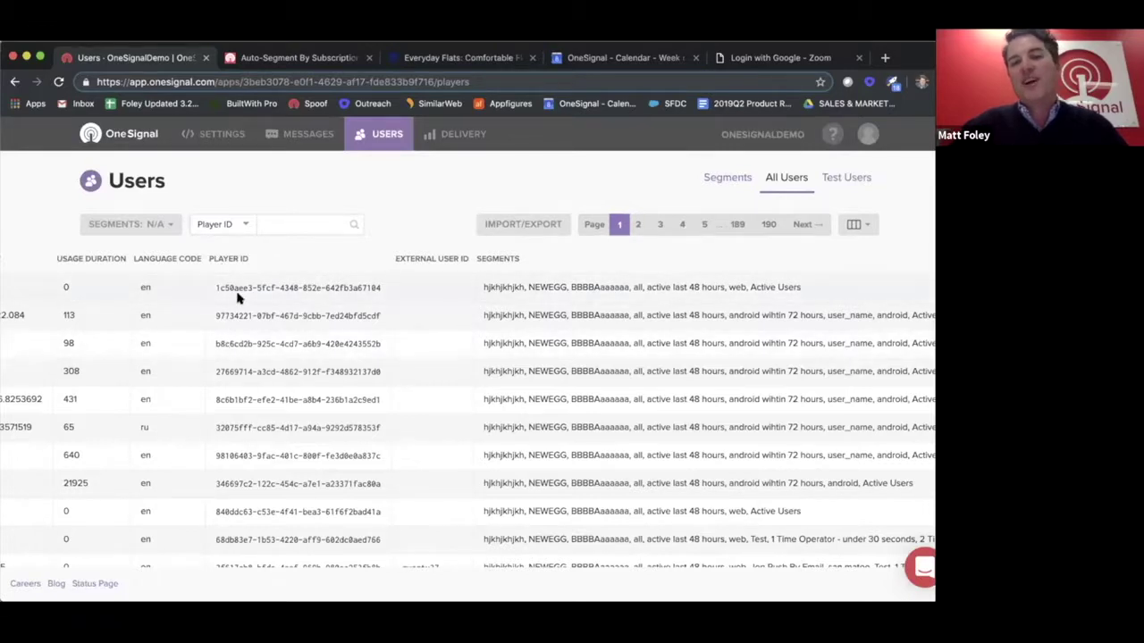
scroll(505, 336, "right", 3)
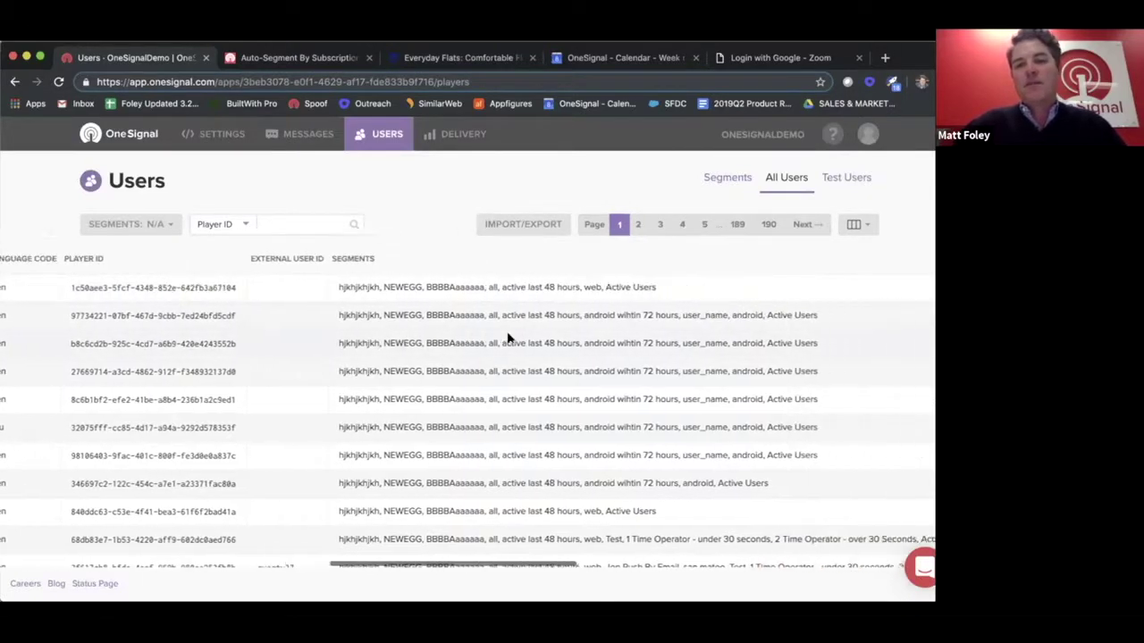
scroll(507, 338, "right", 1)
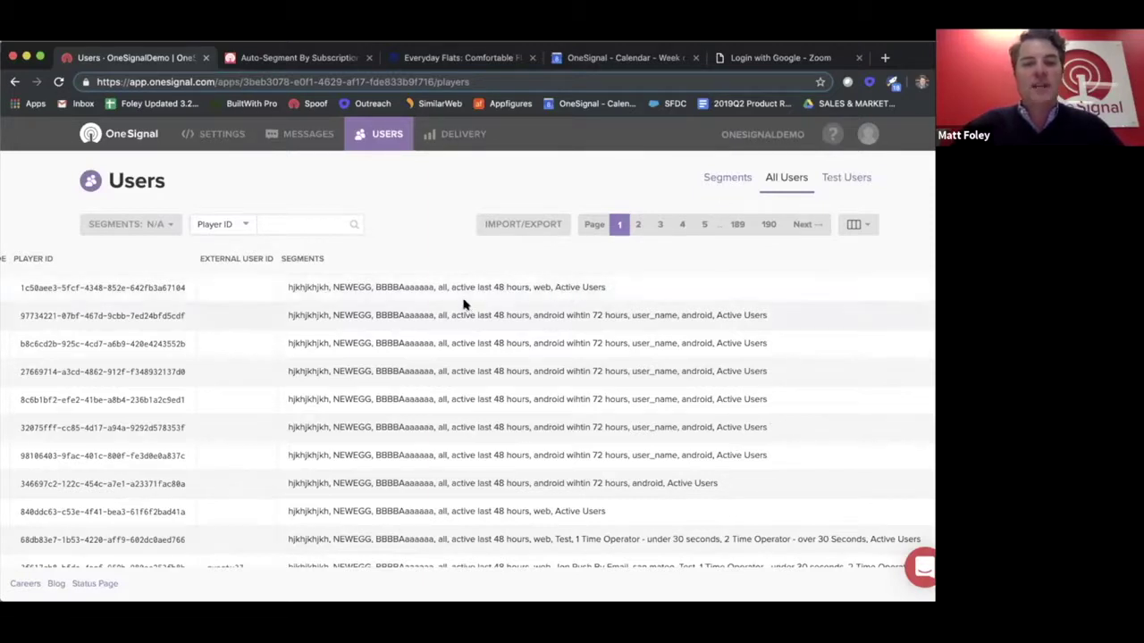
- Examine the segments, tags, email and push token columns of the user records and return to the first columns
scroll(425, 287, "left", 2)
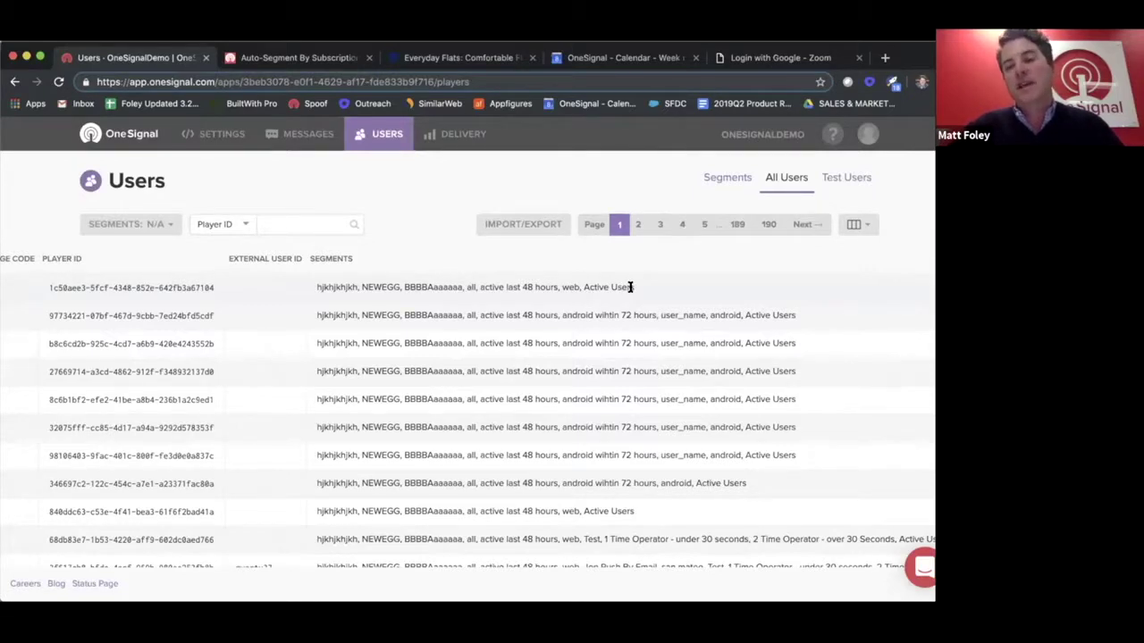
scroll(630, 287, "right", 10)
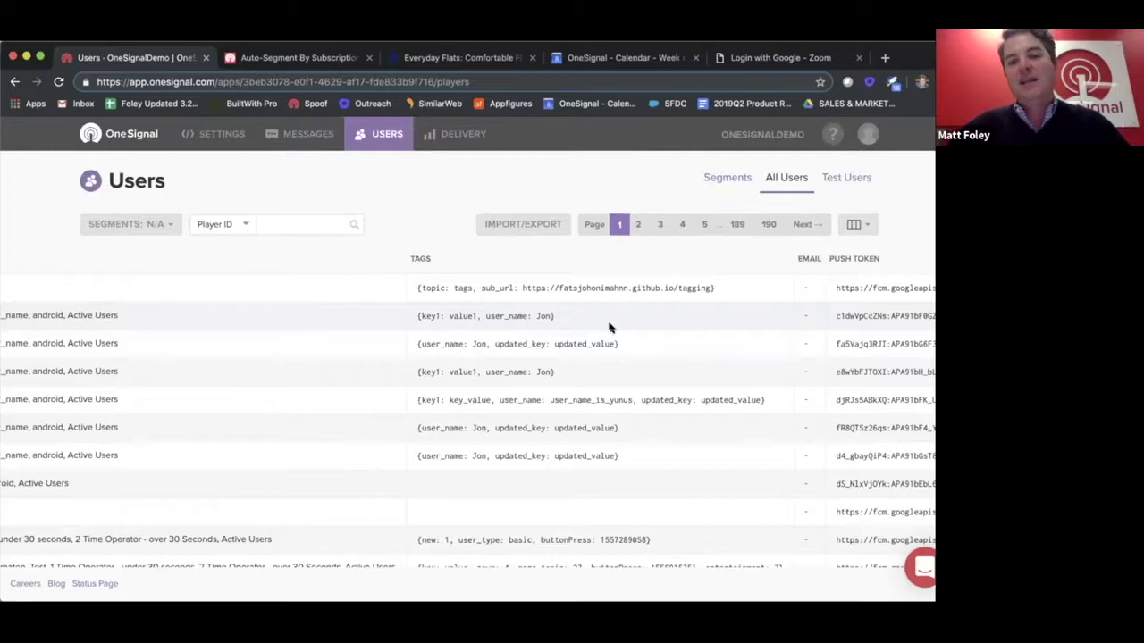
scroll(609, 327, "right", 5)
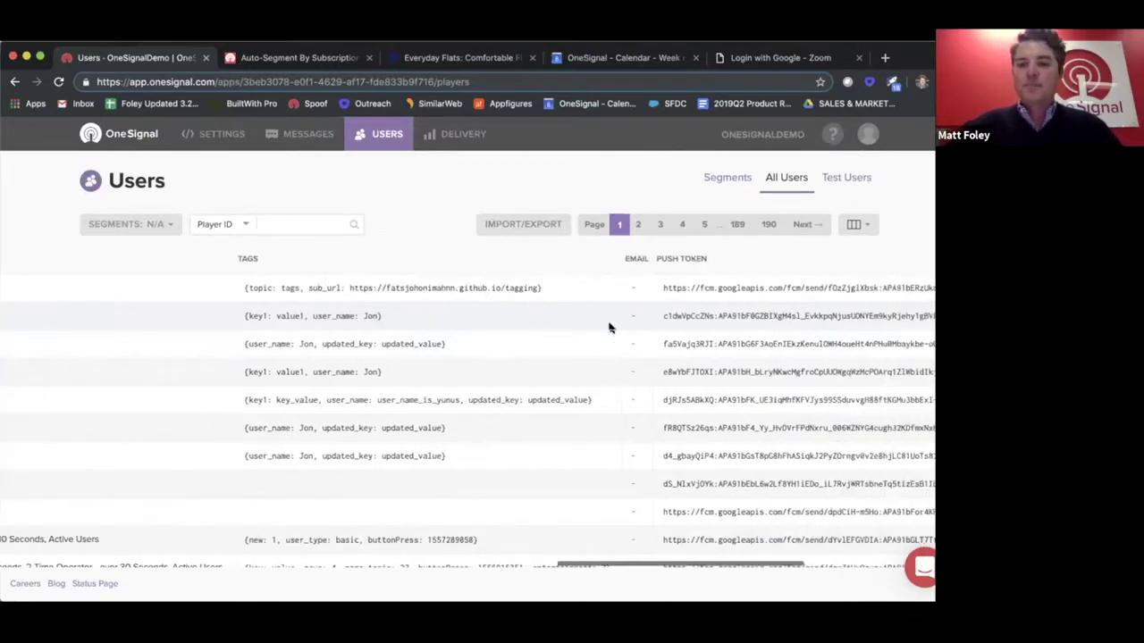
scroll(608, 327, "right", 5)
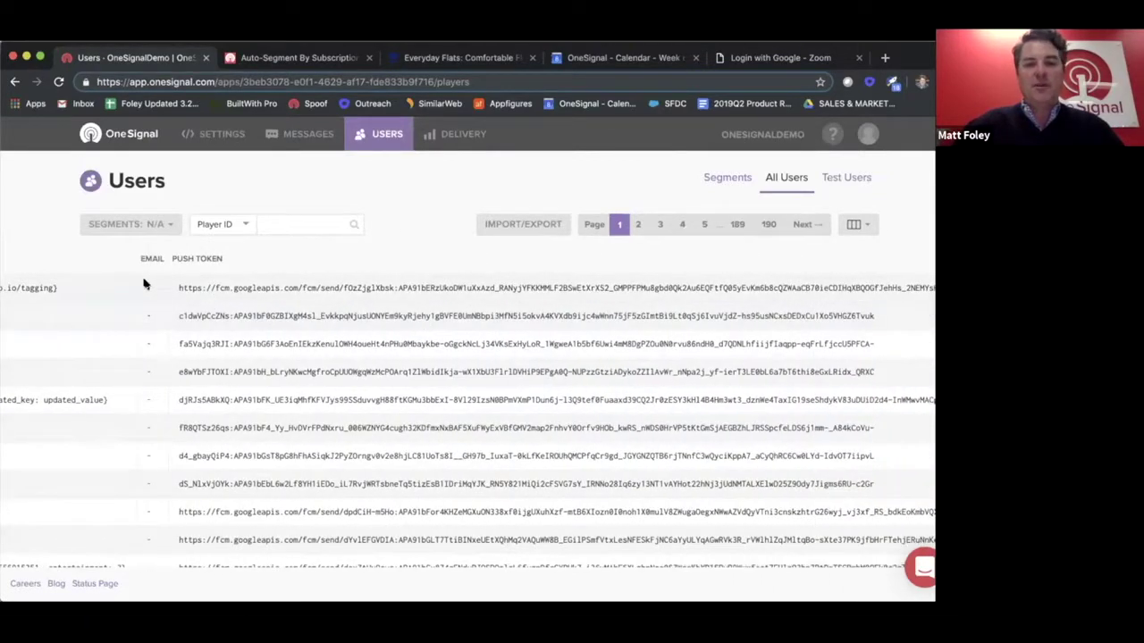
scroll(245, 365, "right", 3)
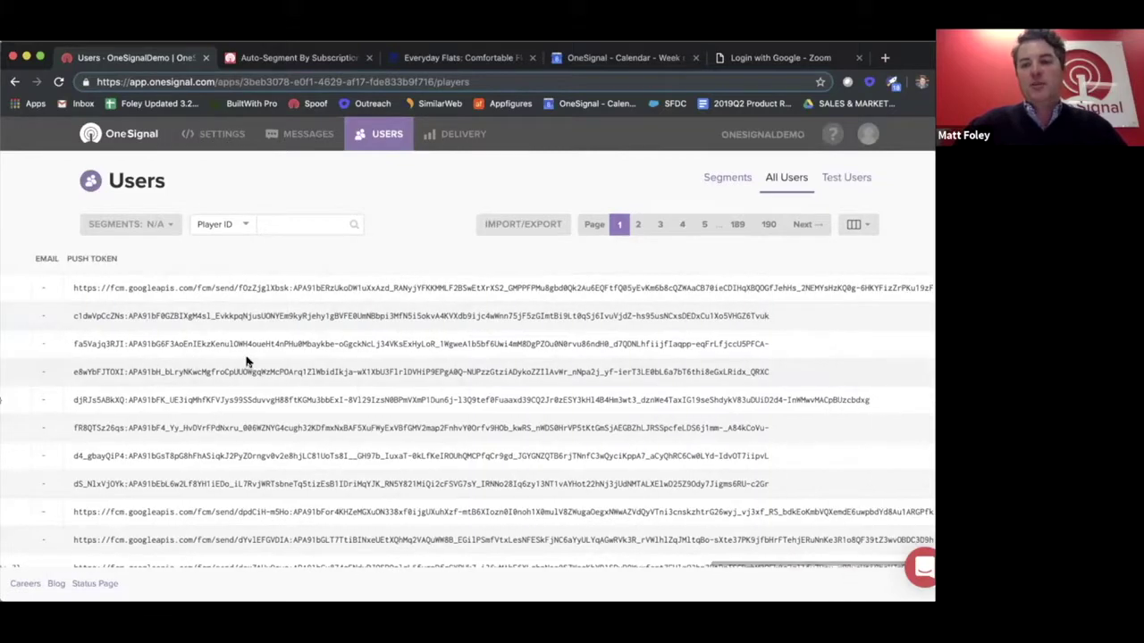
scroll(247, 362, "left", 6)
scroll(247, 362, "left", 15)
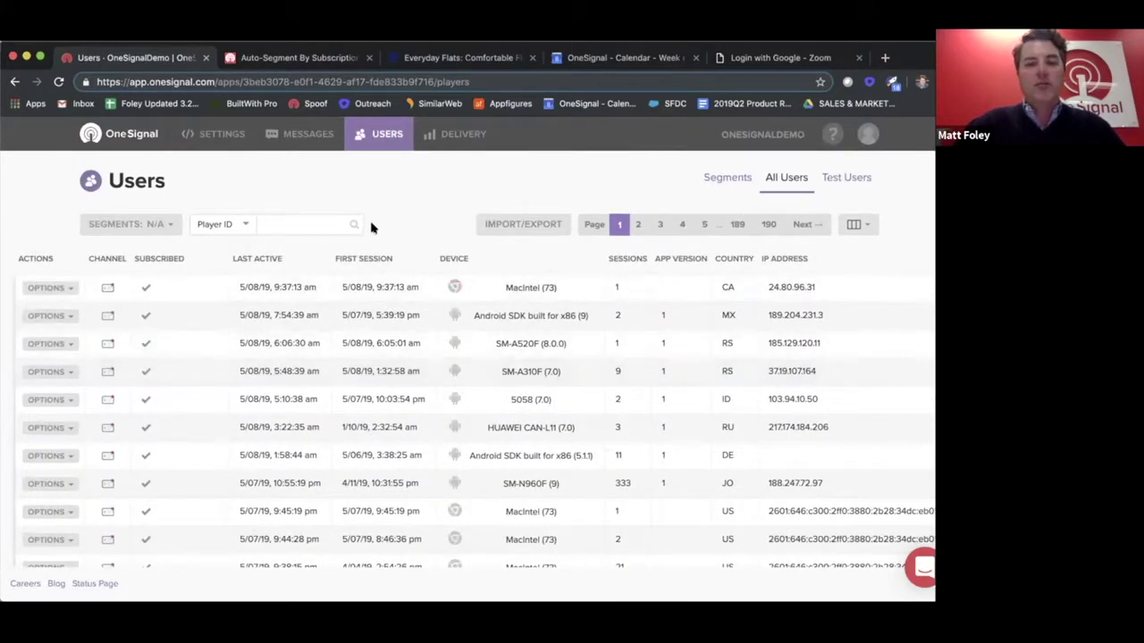
- Open the user import and export options and review those for mobile push tokens, emails and the users CSV list
left_click(536, 225)
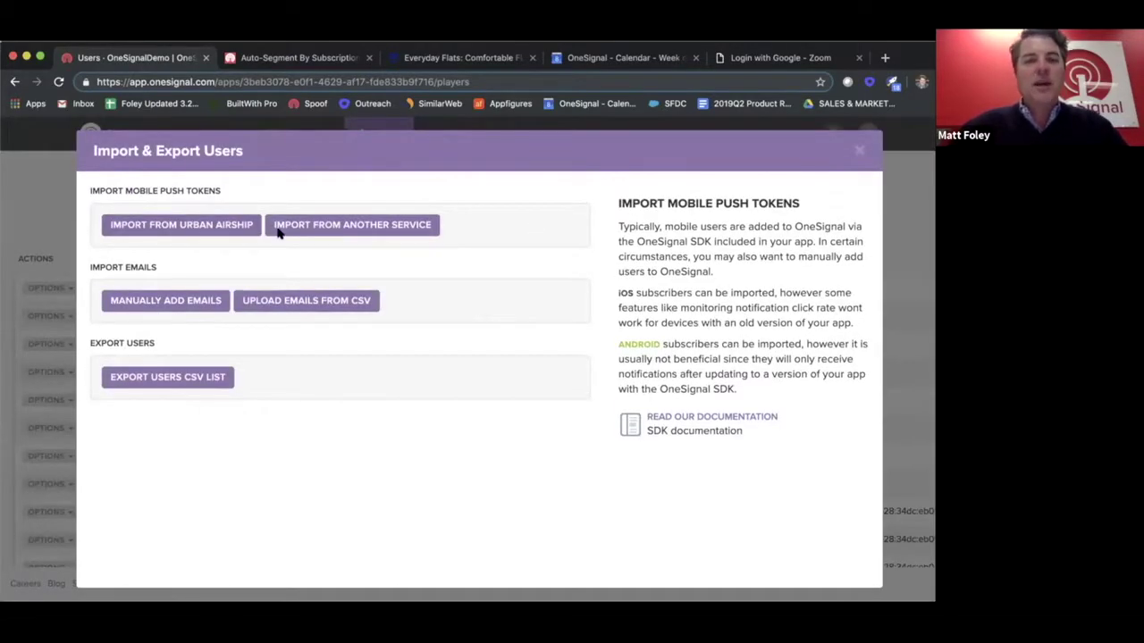
mouse_move(152, 304)
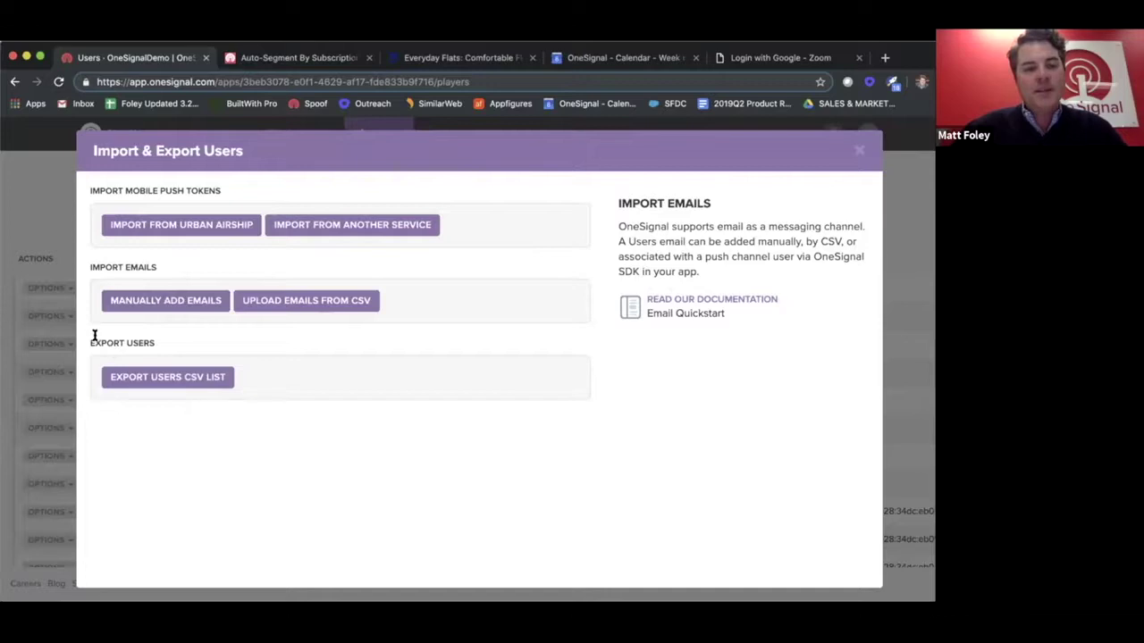
mouse_move(152, 381)
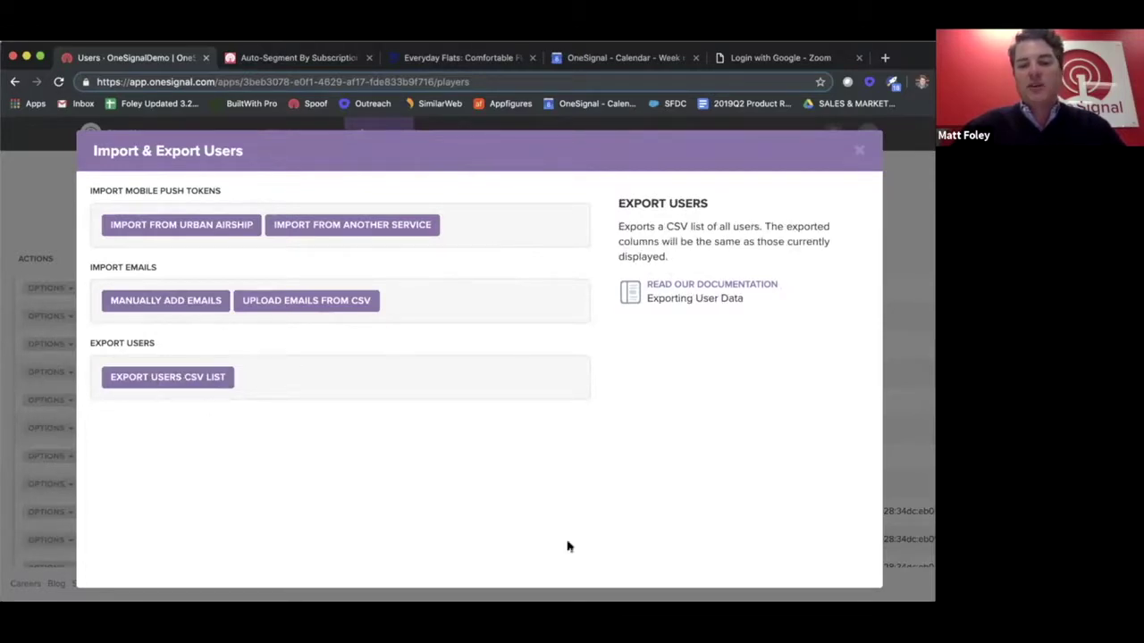
left_click(547, 572)
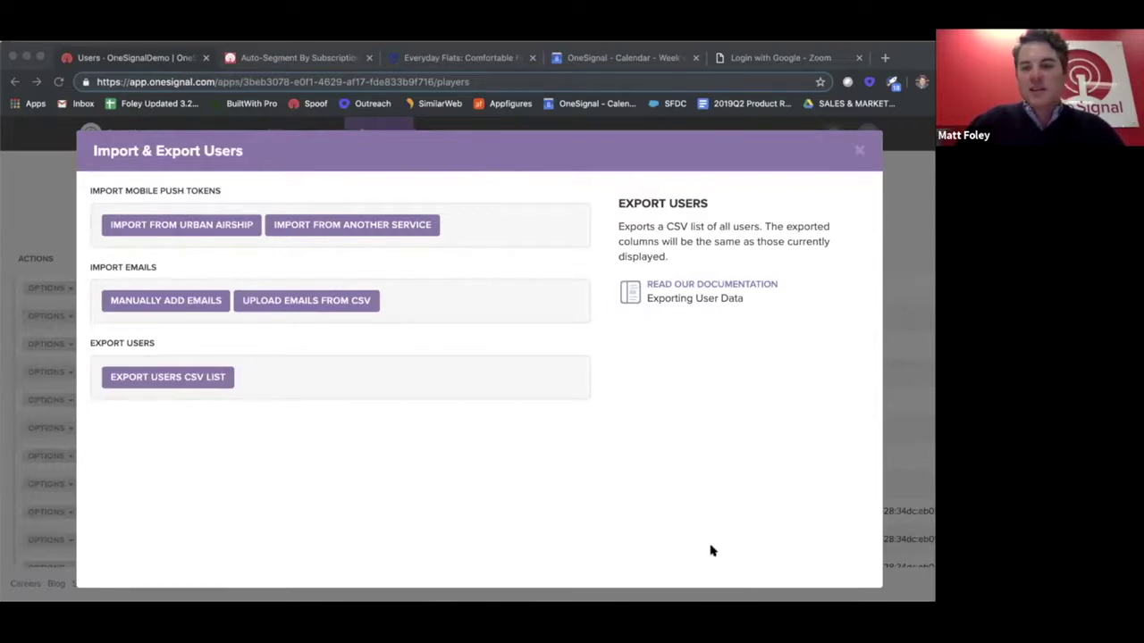
- Switch to the exported users spreadsheet in Excel and examine its columns, including player ID, tags and app version
key("ctrl+Right")
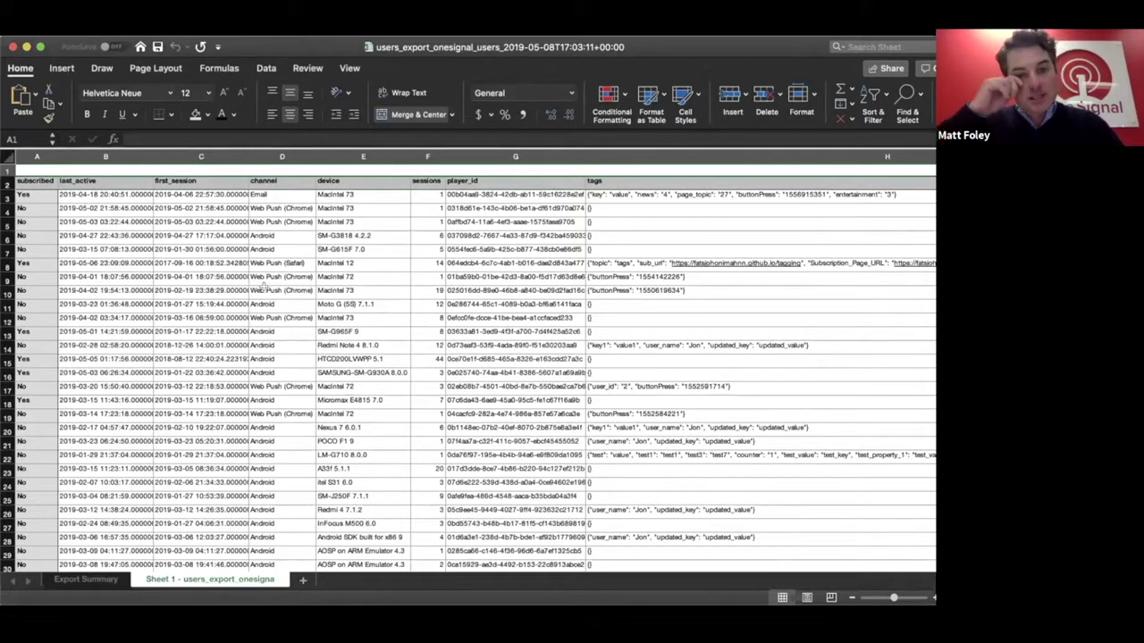
scroll(154, 288, "down", 1)
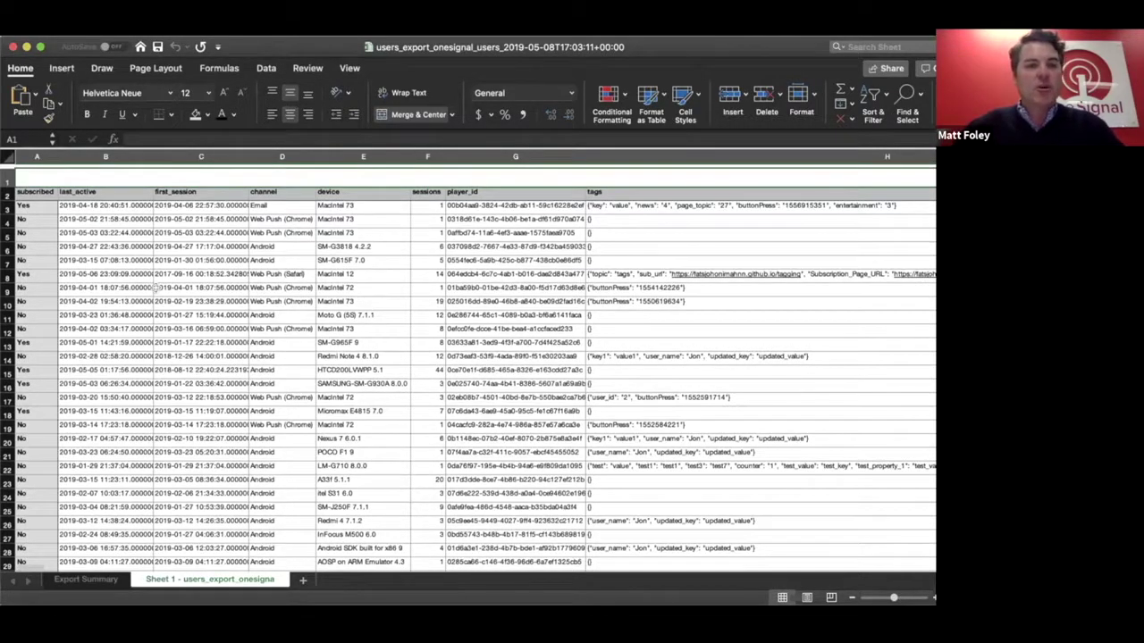
scroll(155, 288, "right", 5)
scroll(155, 289, "right", 3)
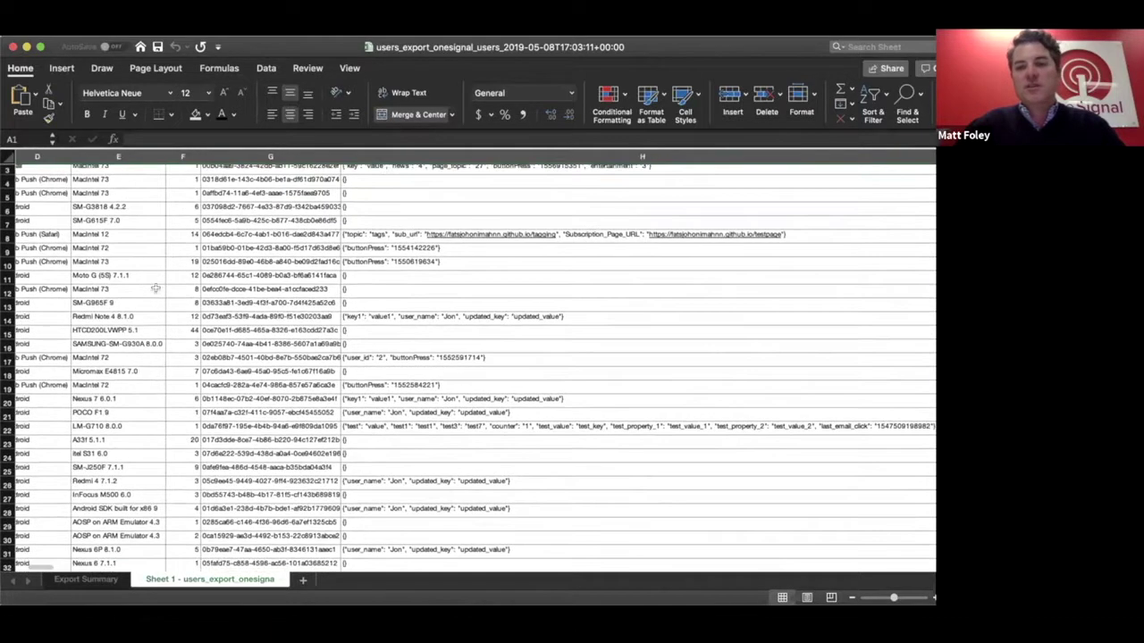
scroll(154, 289, "up", 1)
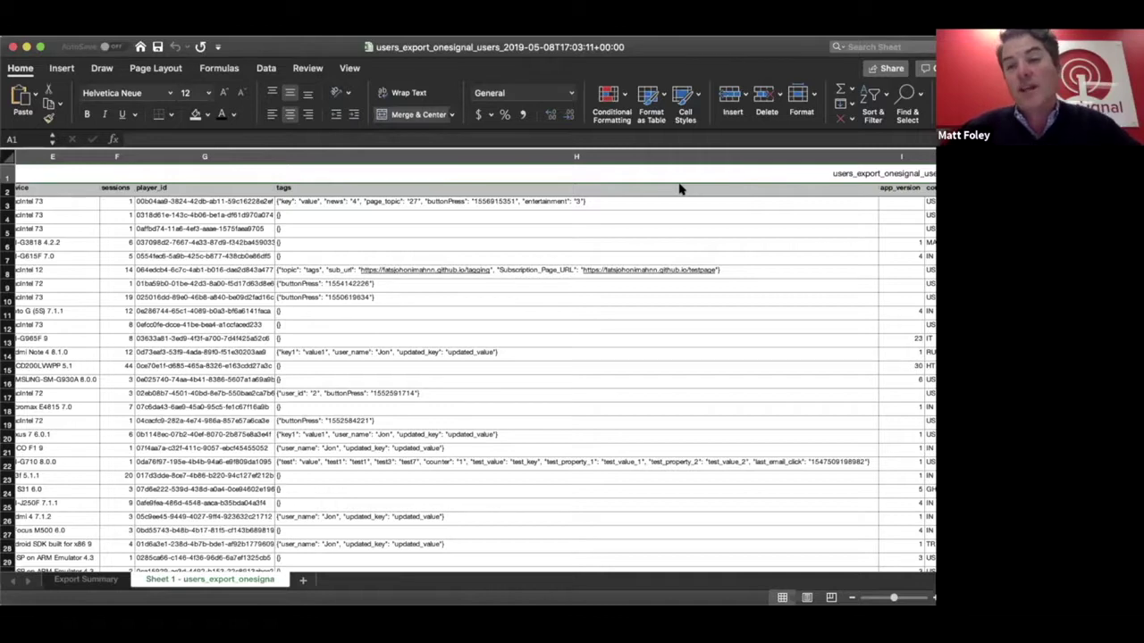
scroll(316, 291, "left", 6)
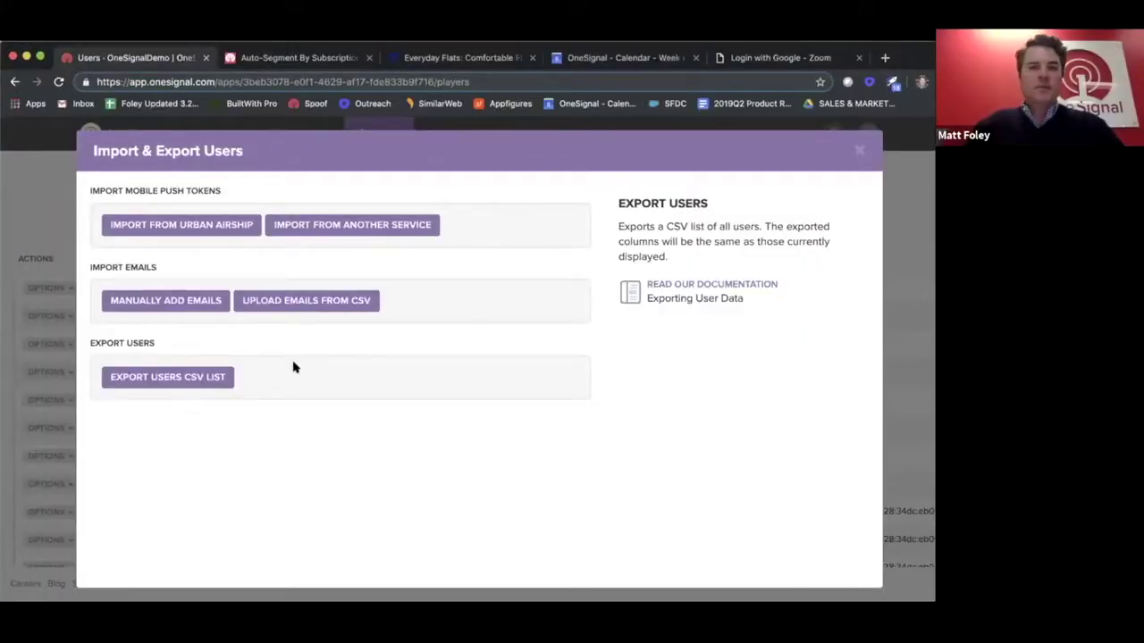
- Close the import and export options, return to the list of all applications and reopen the OneSignalDemo dashboard
left_click(857, 152)
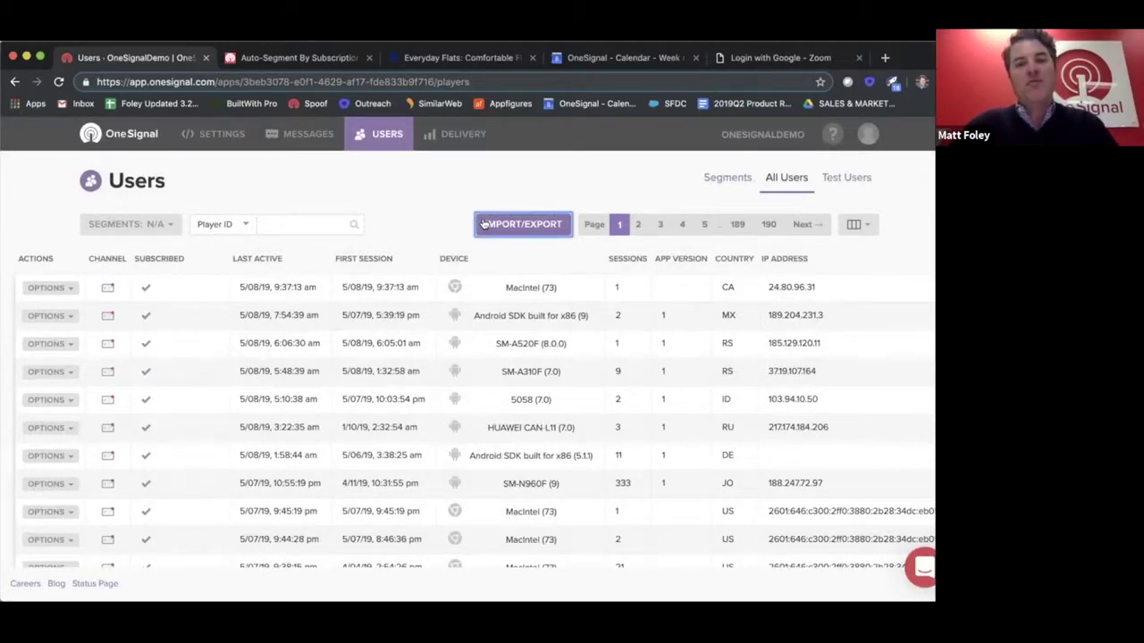
left_click(114, 136)
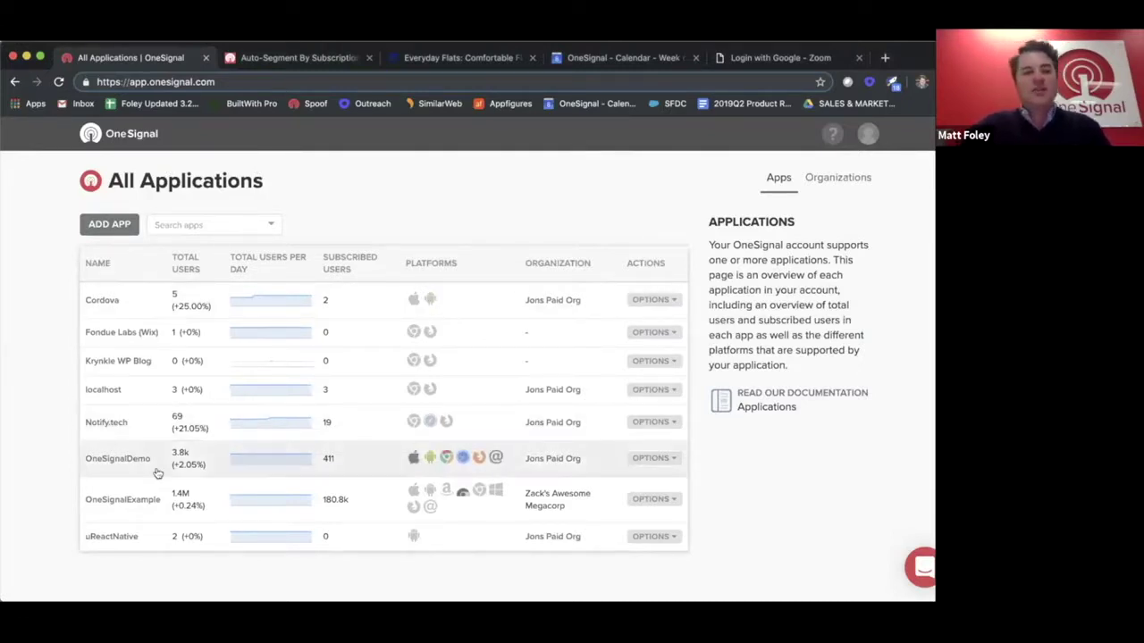
left_click(132, 459)
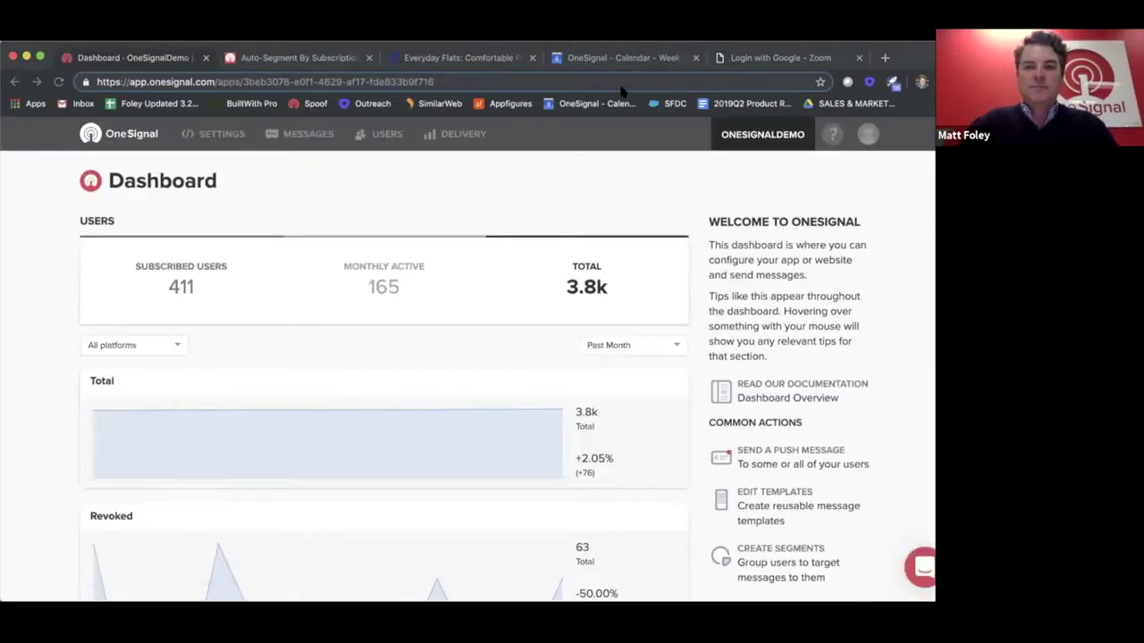
- Open the OneSignalDemo segments list and start a new segment in the Segment Editor
mouse_move(518, 188)
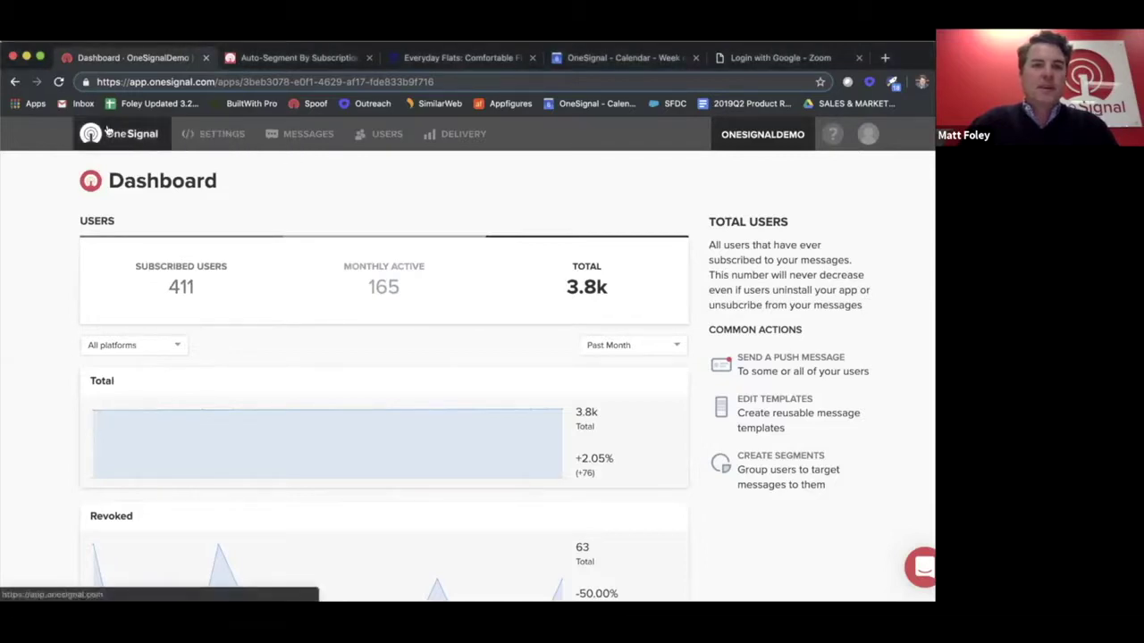
left_click(384, 134)
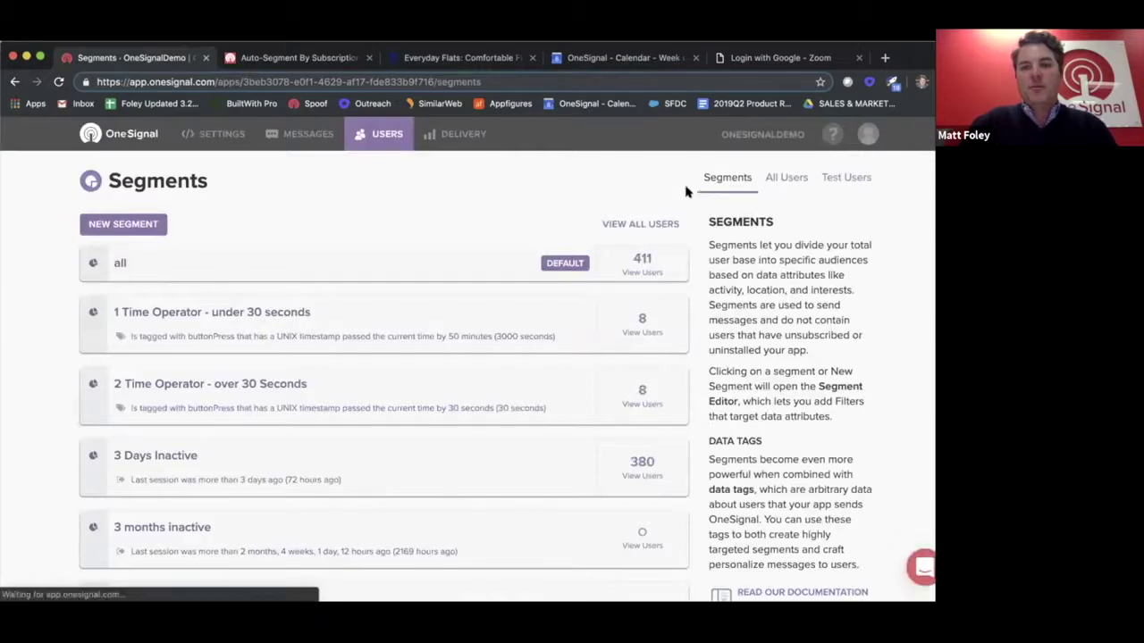
left_click(116, 225)
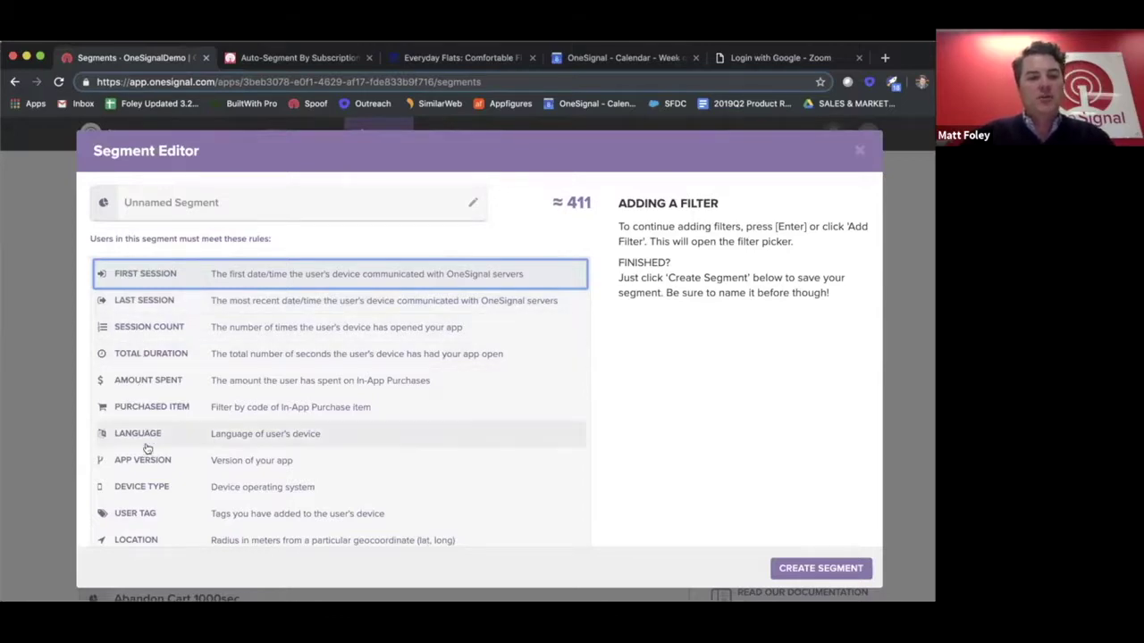
- Review the filter types available for the new segment, from First Session through User Tag to App Interests
scroll(147, 465, "down", 2)
scroll(147, 465, "down", 2)
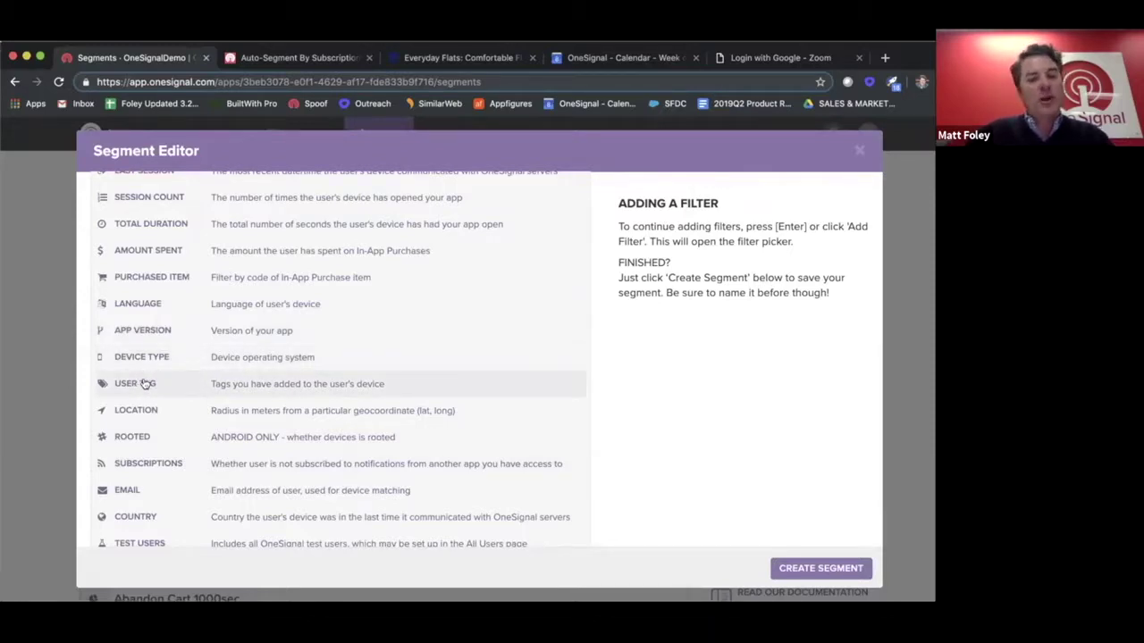
scroll(138, 393, "down", 2)
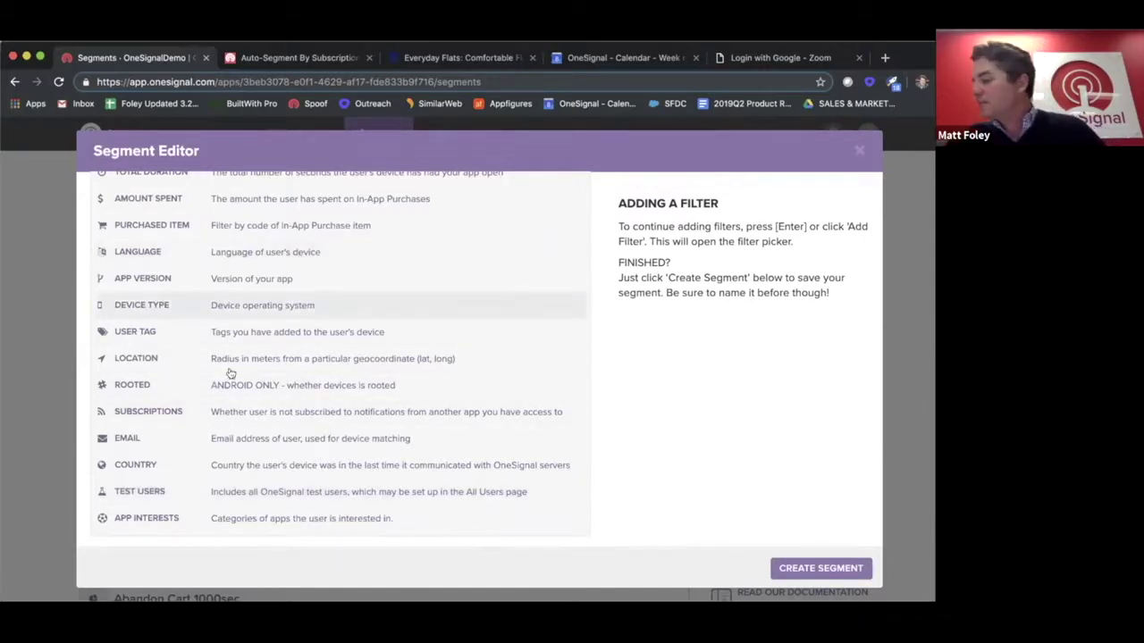
scroll(260, 343, "up", 5)
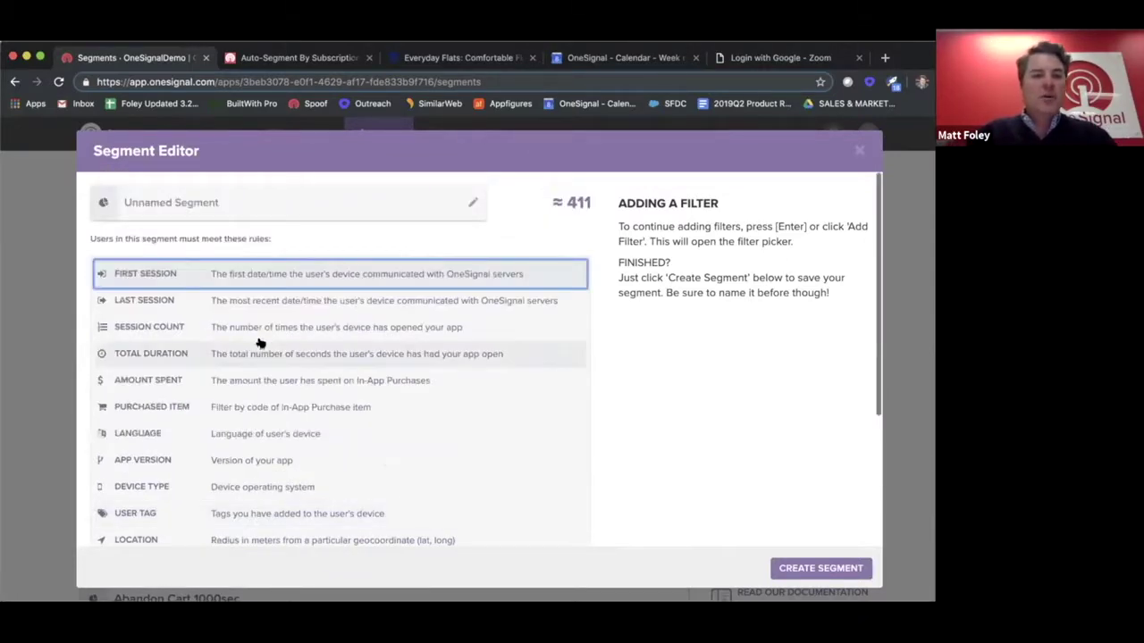
scroll(259, 343, "down", 3)
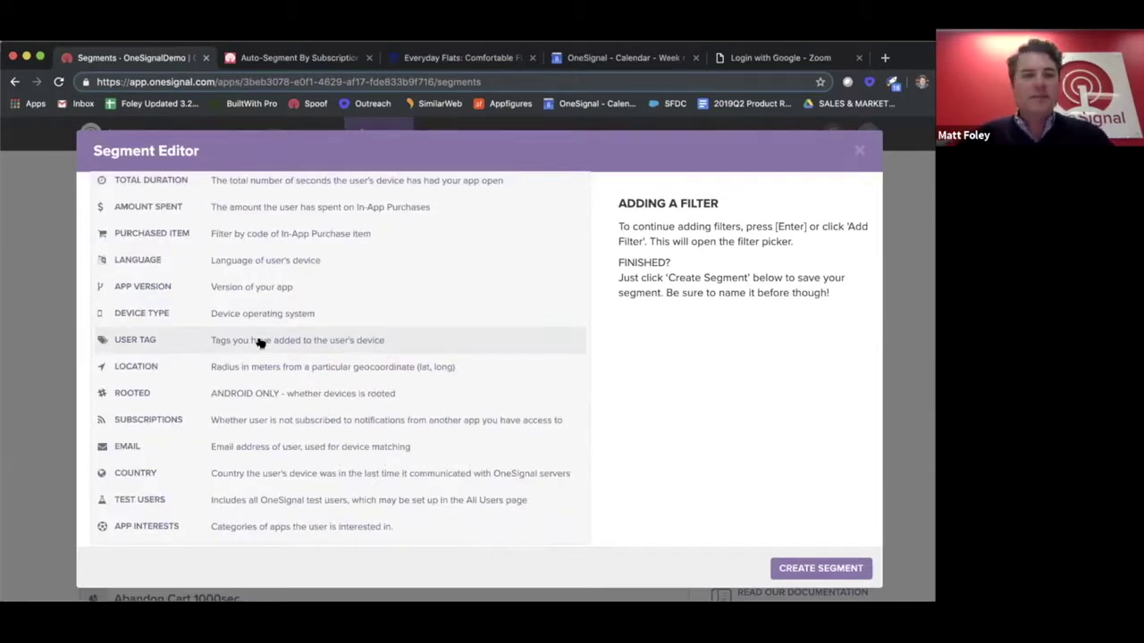
scroll(259, 343, "up", 5)
scroll(241, 341, "down", 5)
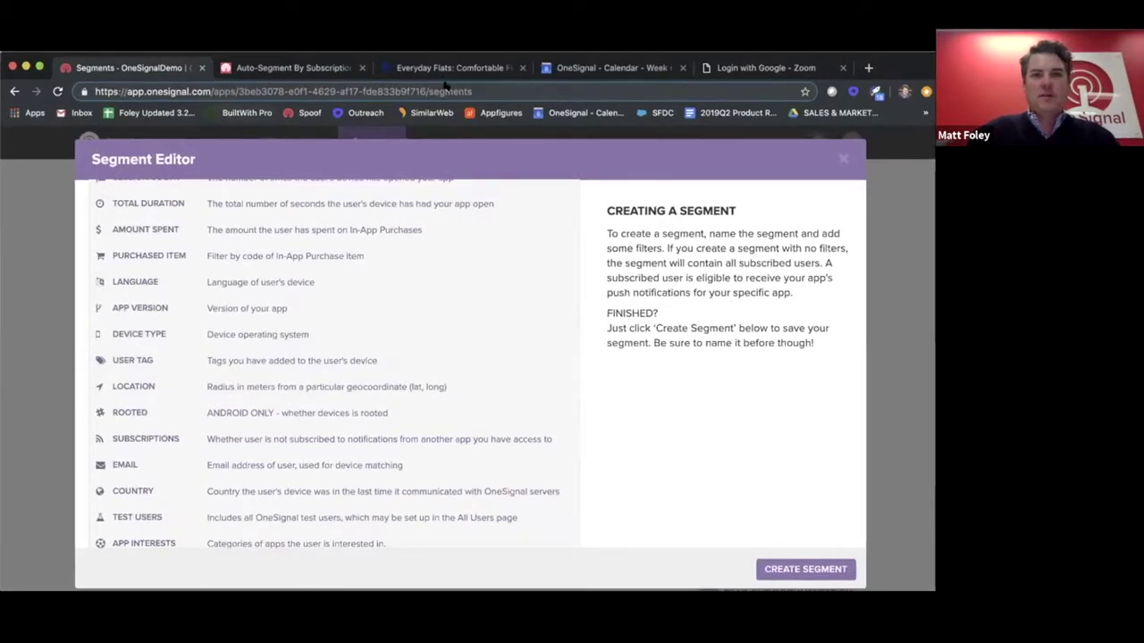
- Switch to the Rothy's website and browse the women's Shop All products as far as the Sunshine and Moroccan shoes
left_click(438, 61)
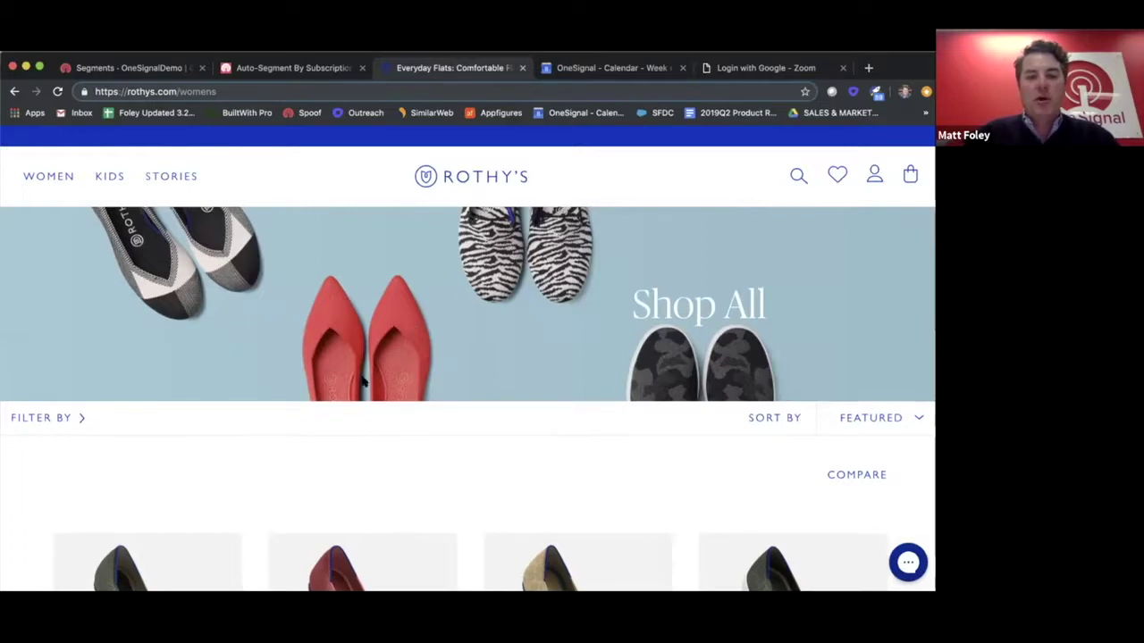
scroll(362, 382, "down", 3)
scroll(362, 382, "down", 3)
scroll(362, 382, "up", 6)
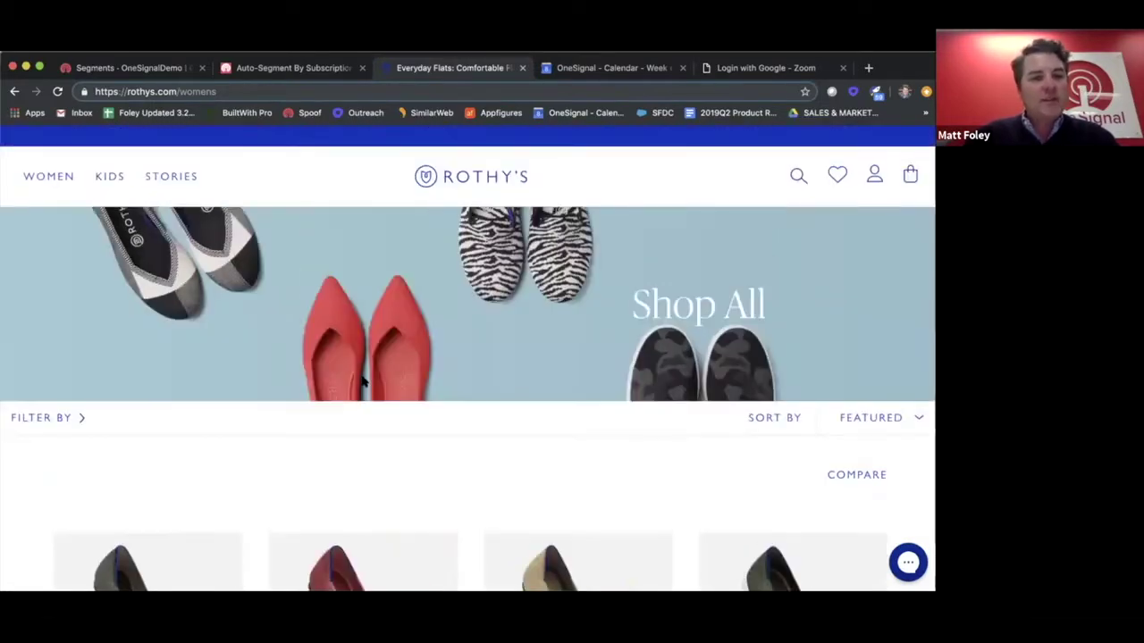
scroll(362, 381, "down", 8)
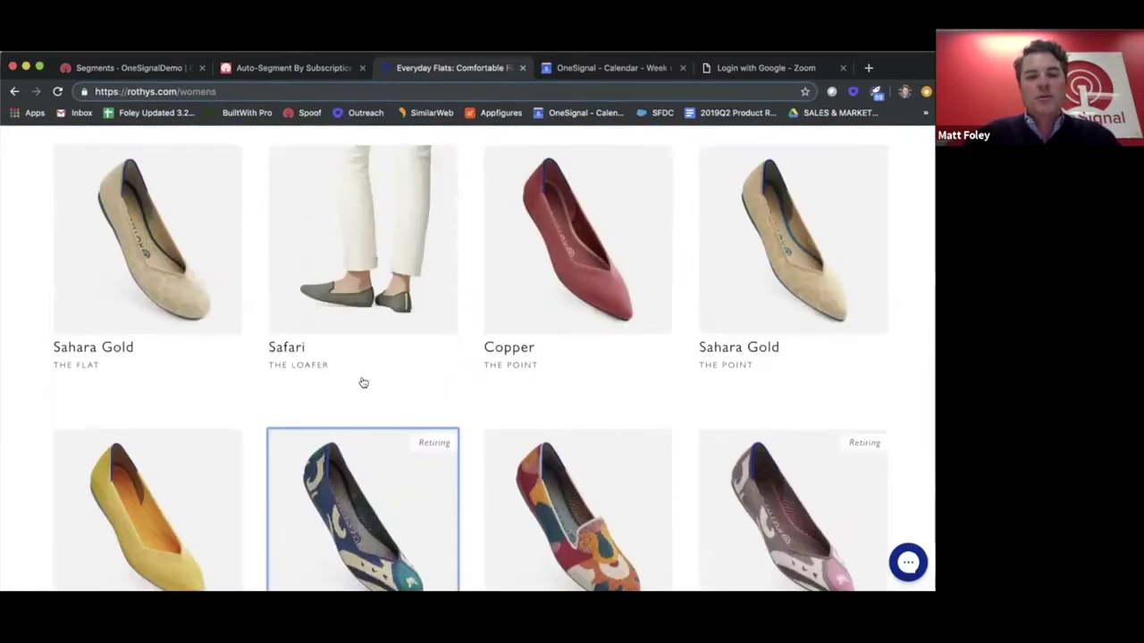
scroll(364, 382, "down", 2)
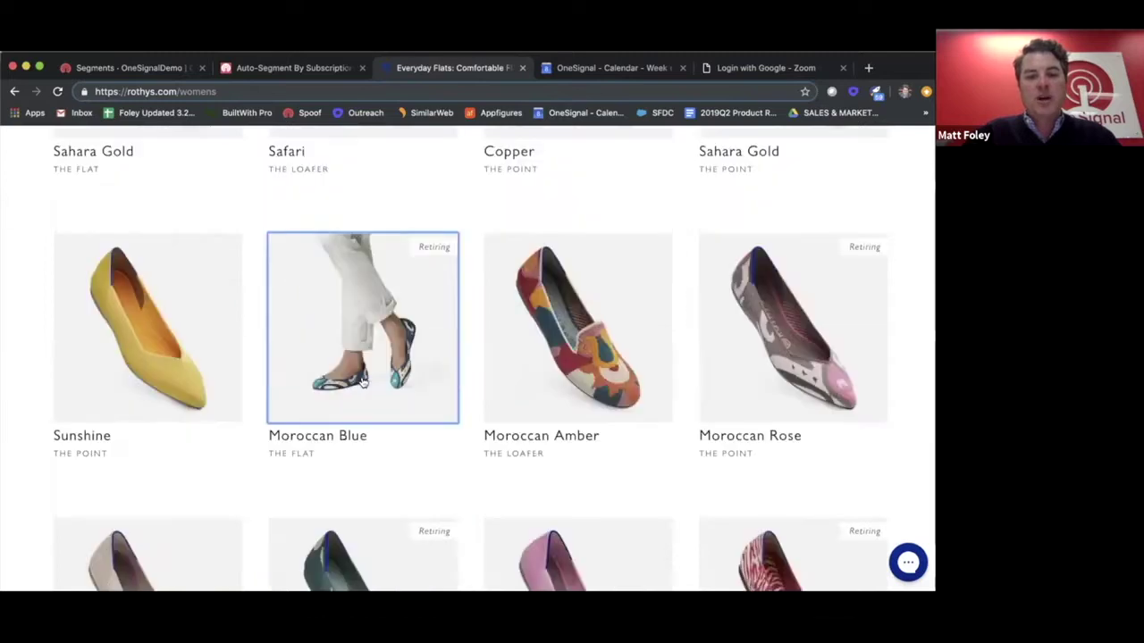
- Open the Sunshine shoe from The Point style, choose size 8.5 and add it to the cart
left_click(143, 344)
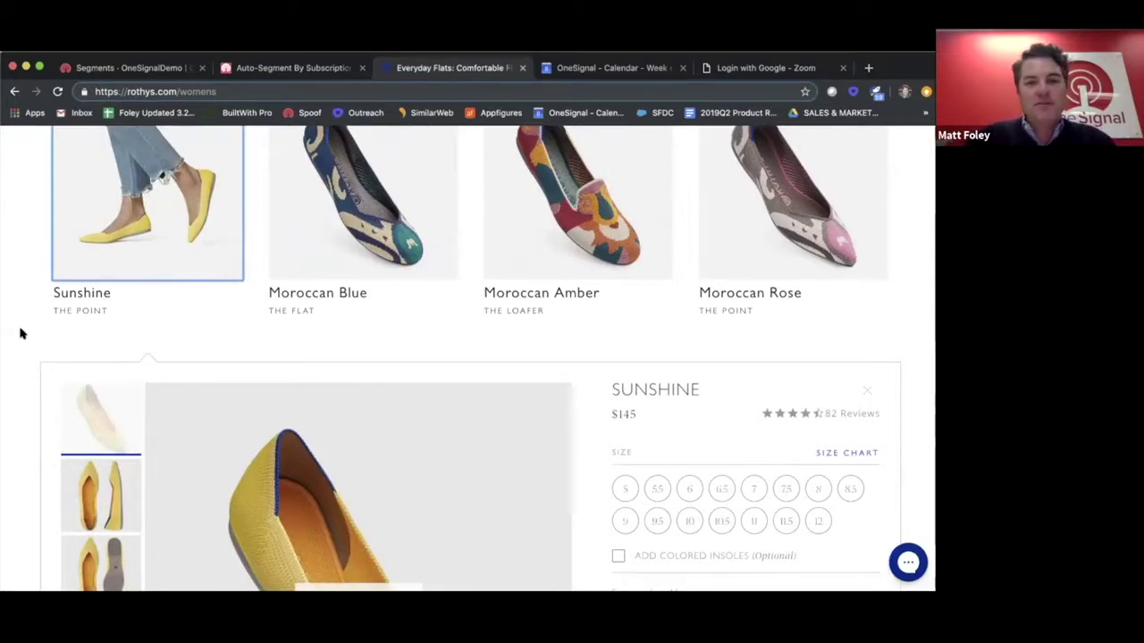
scroll(23, 334, "down", 3)
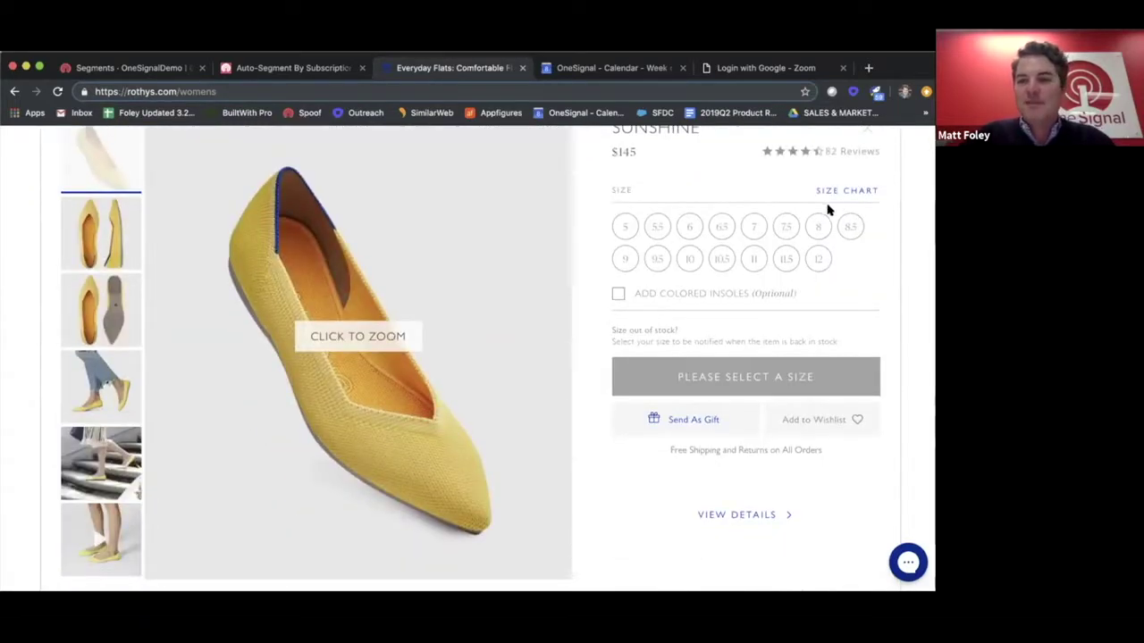
left_click(851, 228)
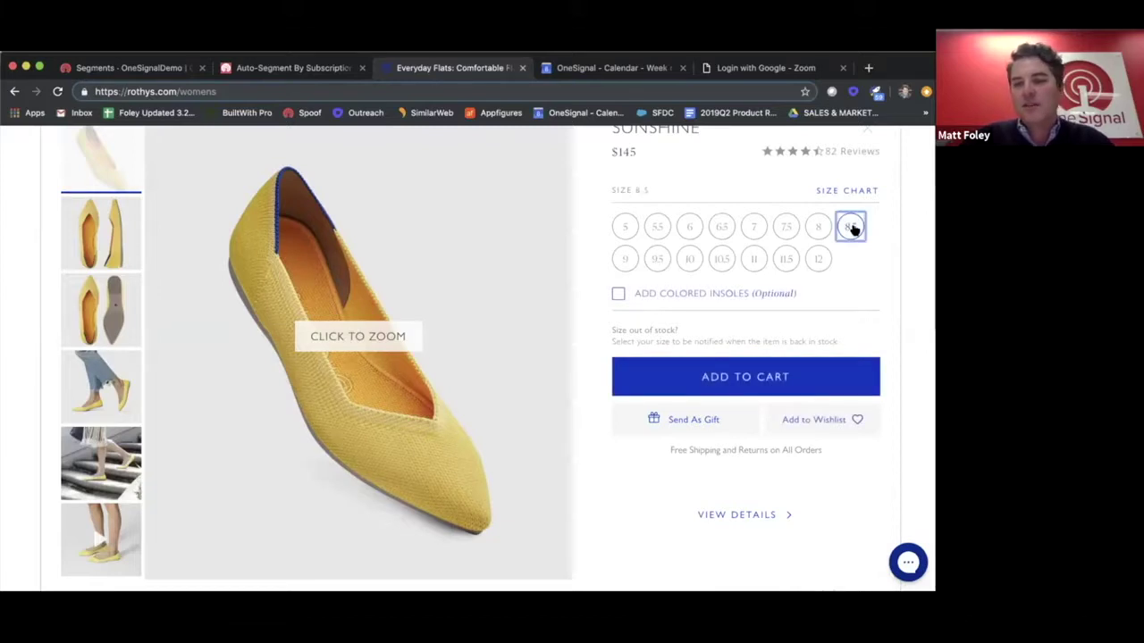
left_click(682, 380)
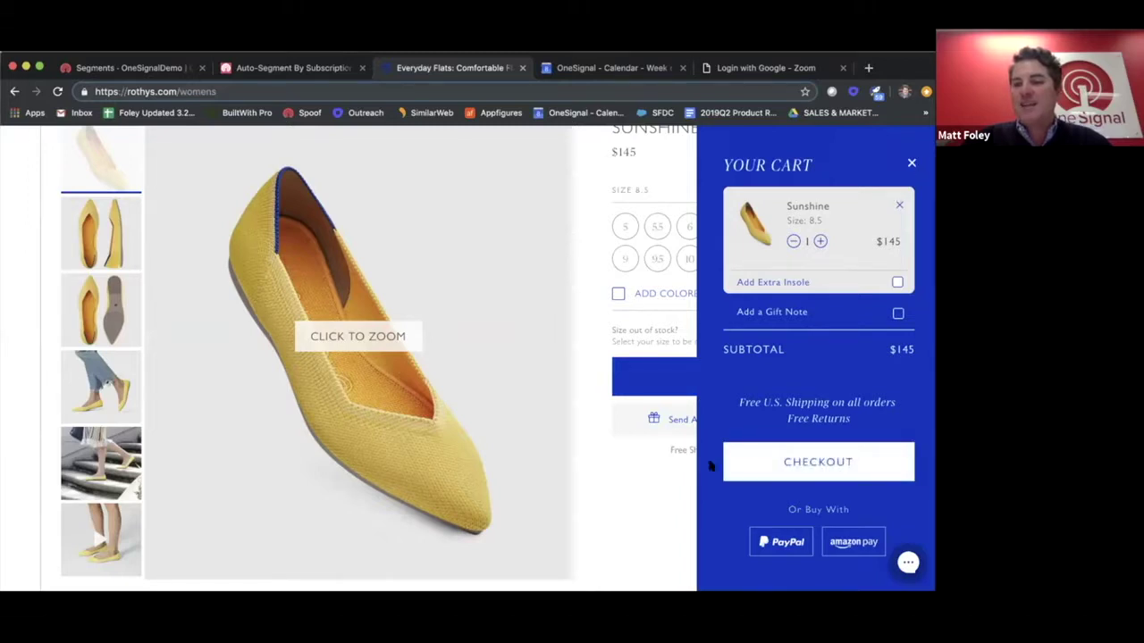
scroll(766, 485, "down", 3)
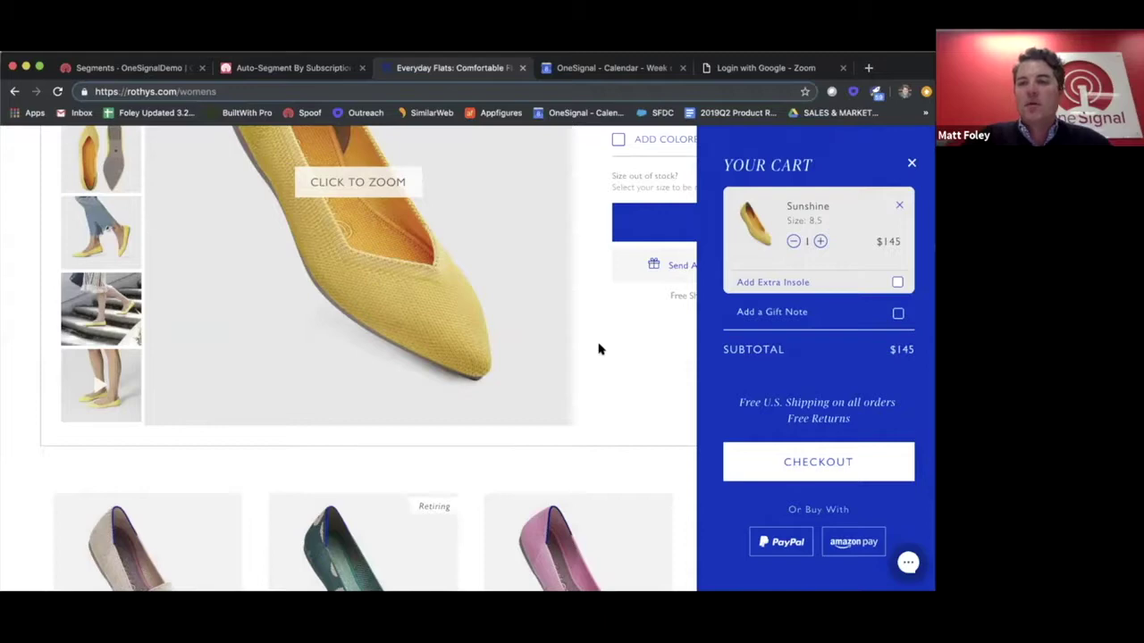
- Close the Rothy's shopping cart and switch back to the open Segment Editor in OneSignalDemo
left_click(911, 163)
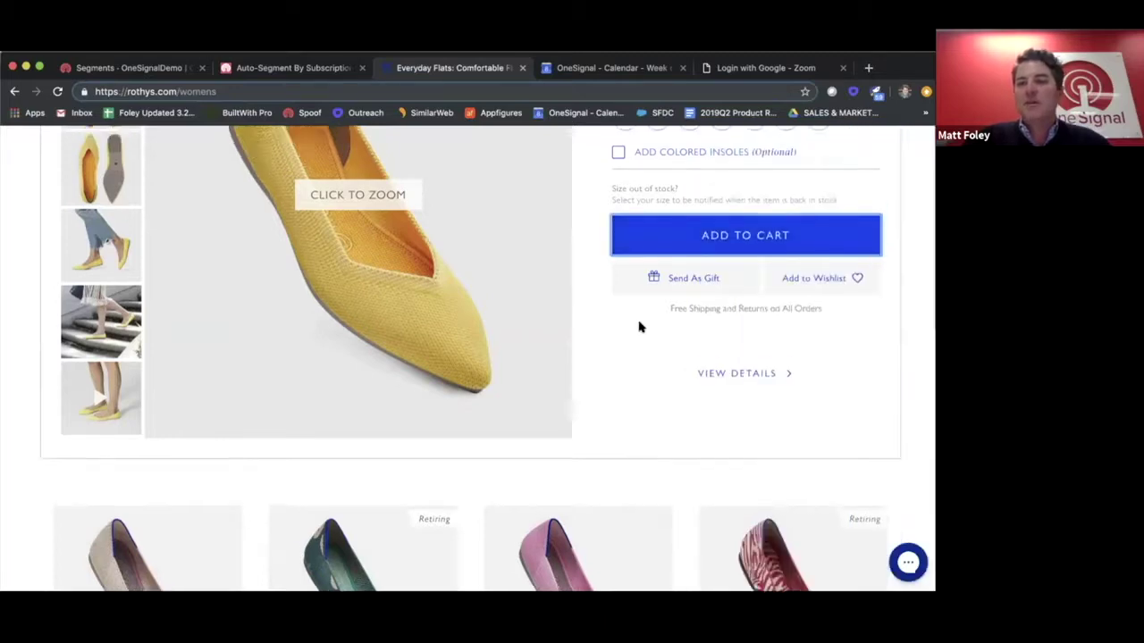
scroll(639, 327, "down", 5)
scroll(641, 329, "up", 1)
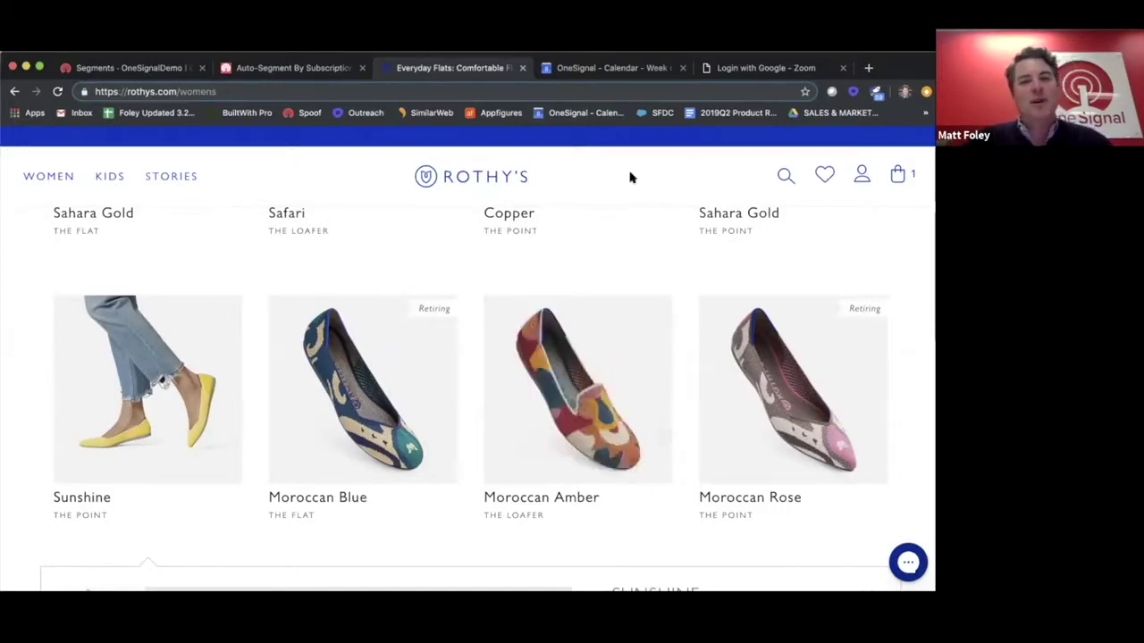
left_click(286, 70)
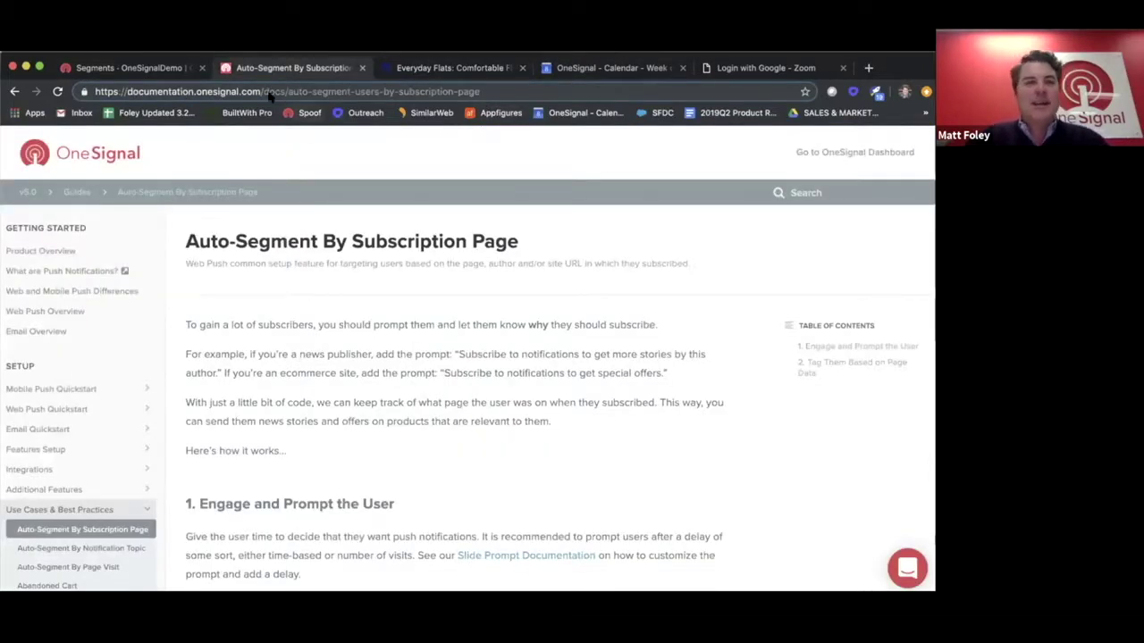
left_click(131, 69)
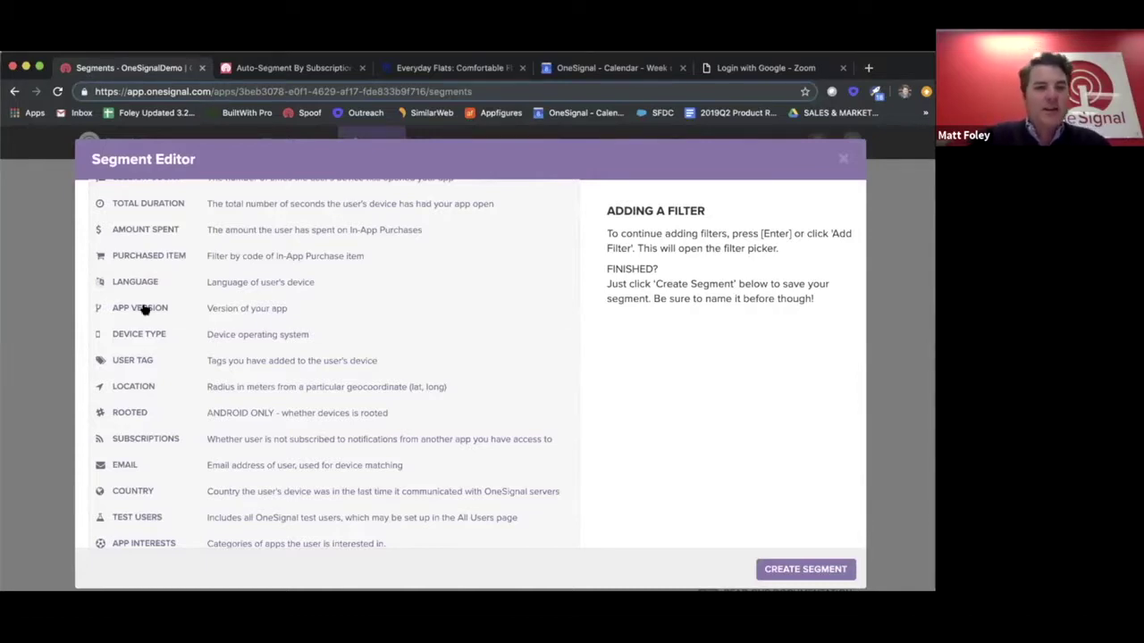
- Add a User Tag filter for PurchasePress with the condition time elapsed greater than 1000
left_click(217, 358)
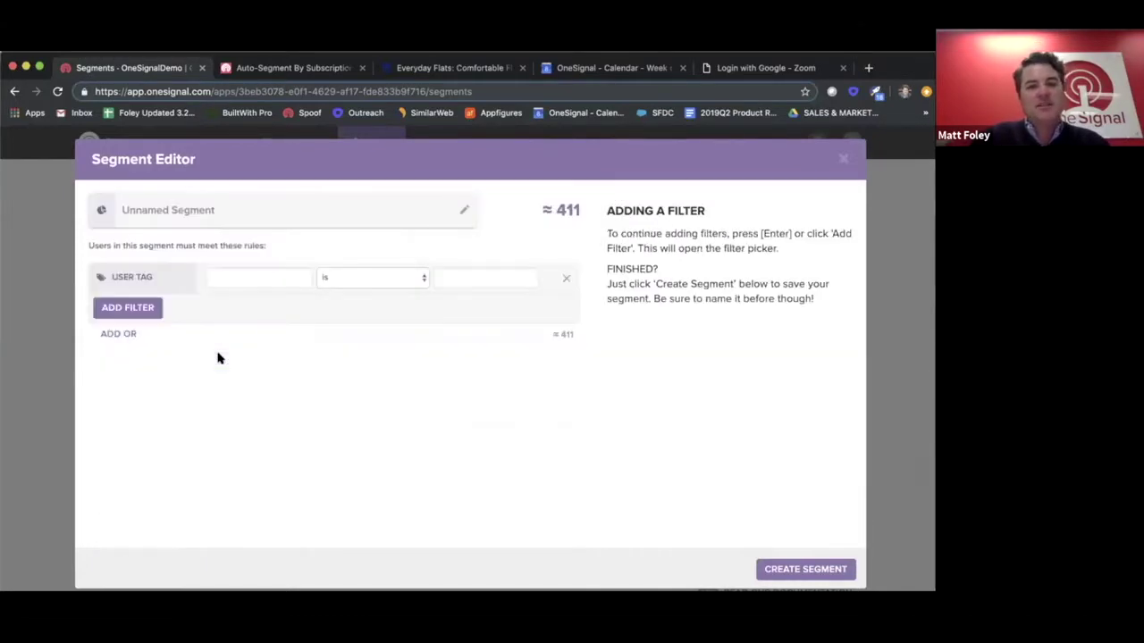
left_click(250, 276)
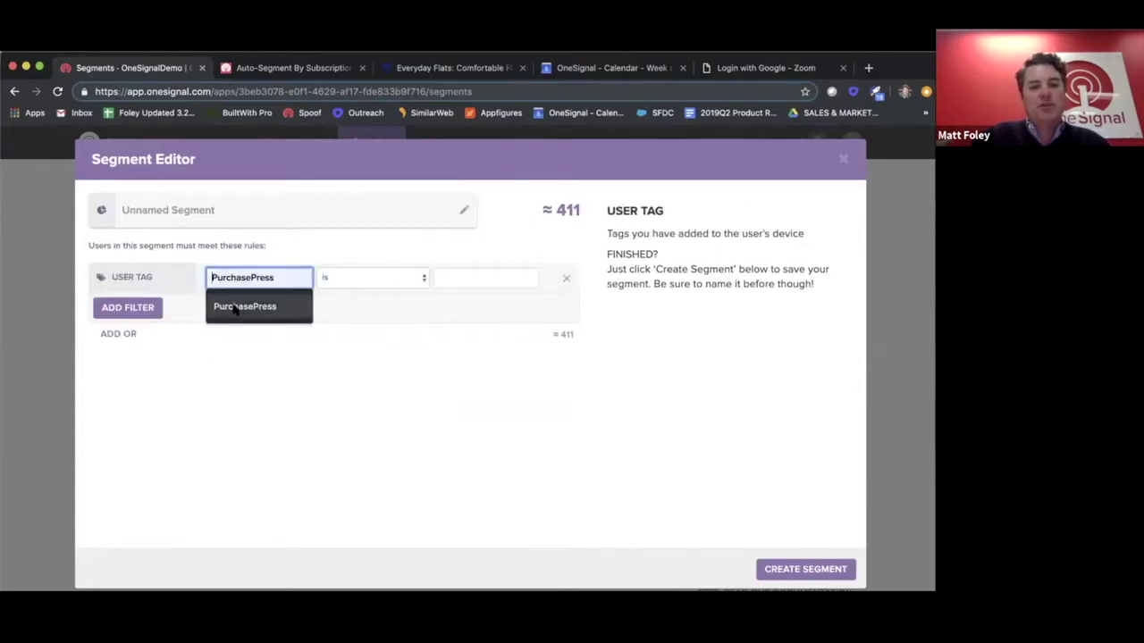
left_click(236, 306)
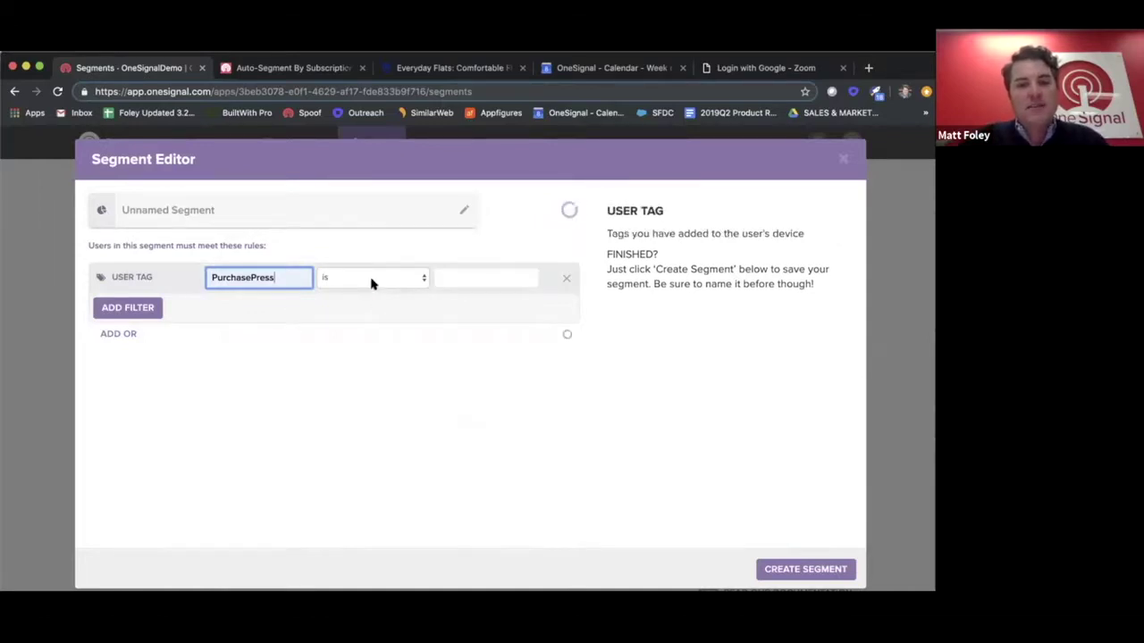
left_click(422, 278)
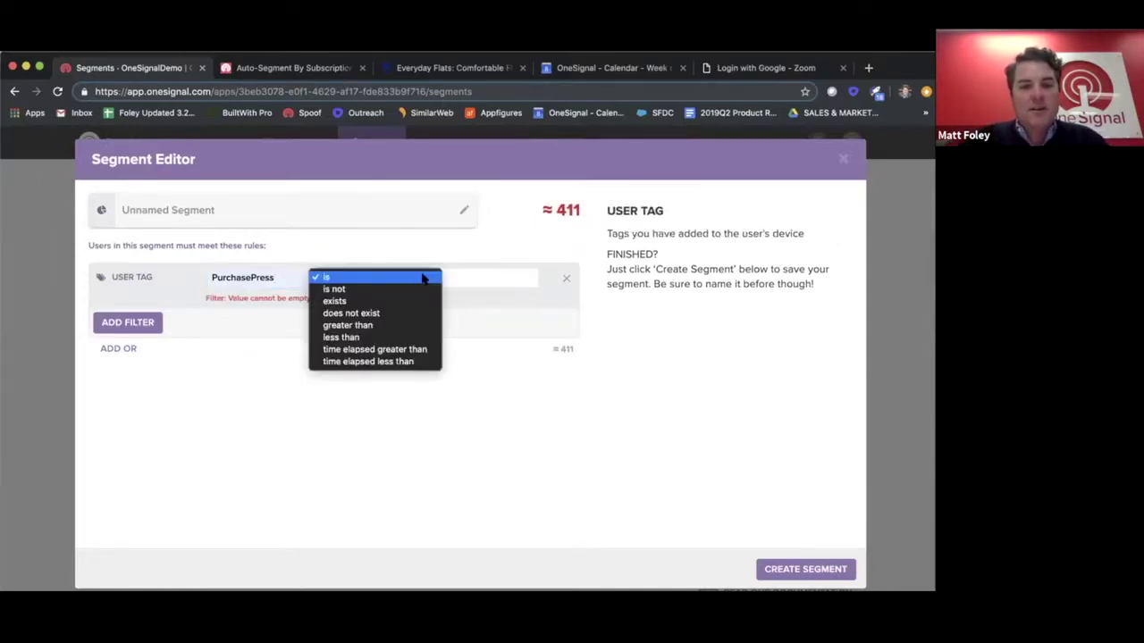
left_click(408, 349)
left_click(467, 273)
type("1000")
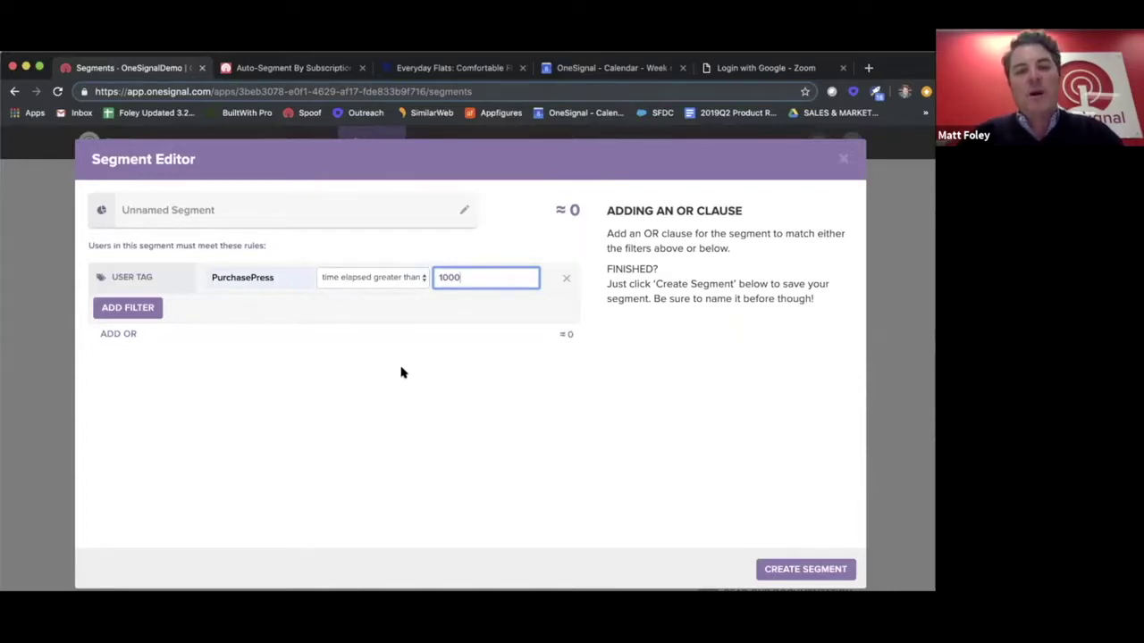
- Name the segment "Abandon Cart Example 1 day" and create it
left_click(175, 211)
type("Abandon ")
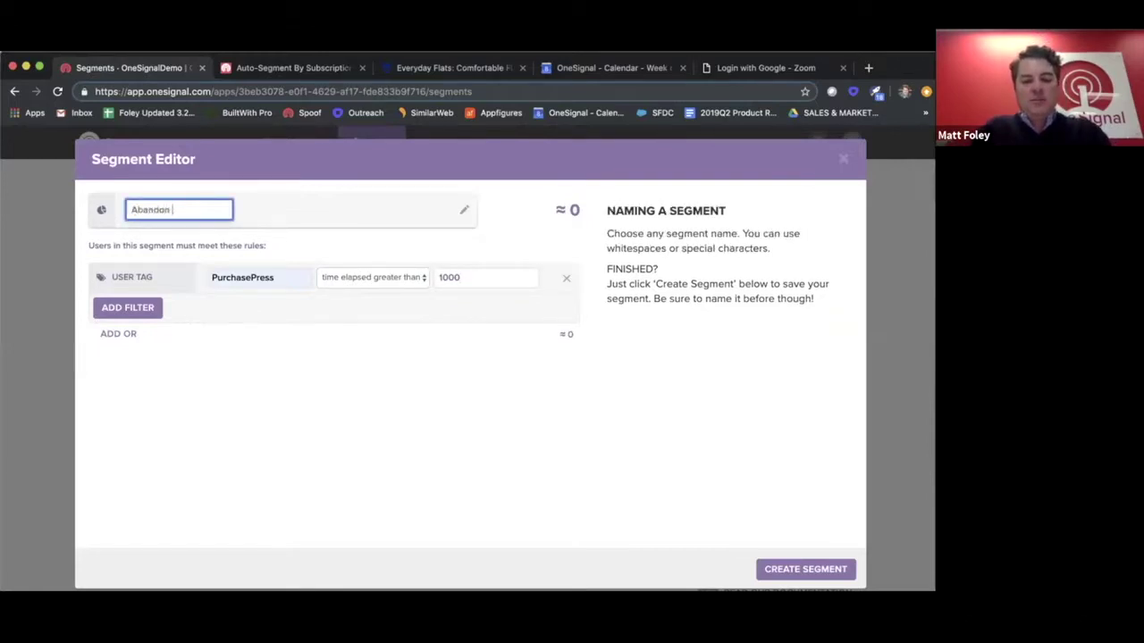
type("Cart Ex")
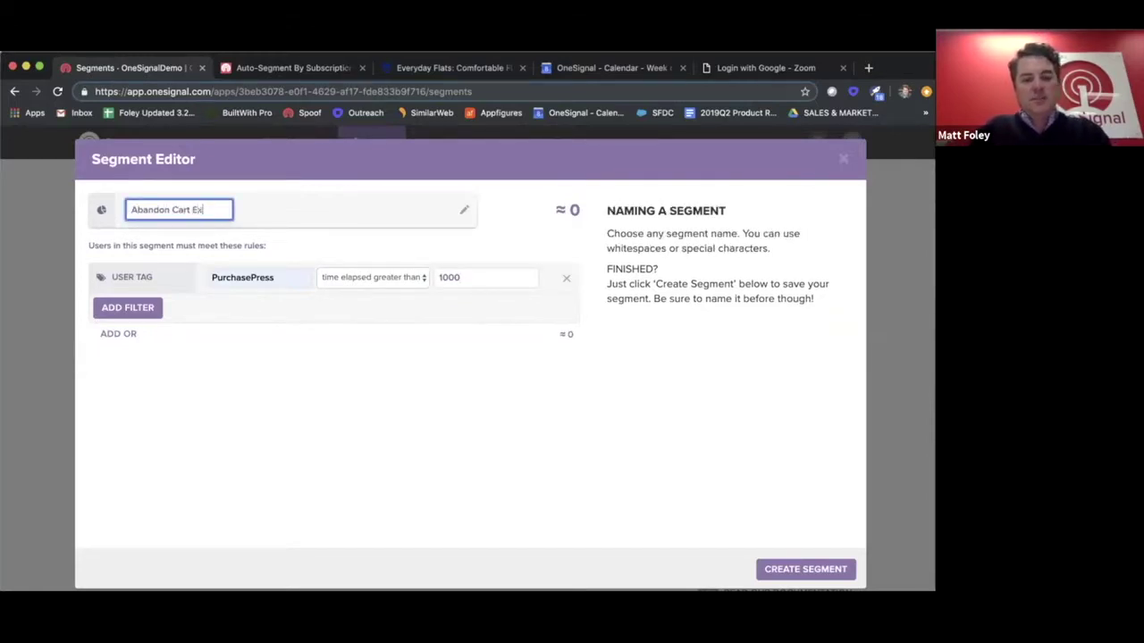
type("ample 1 day")
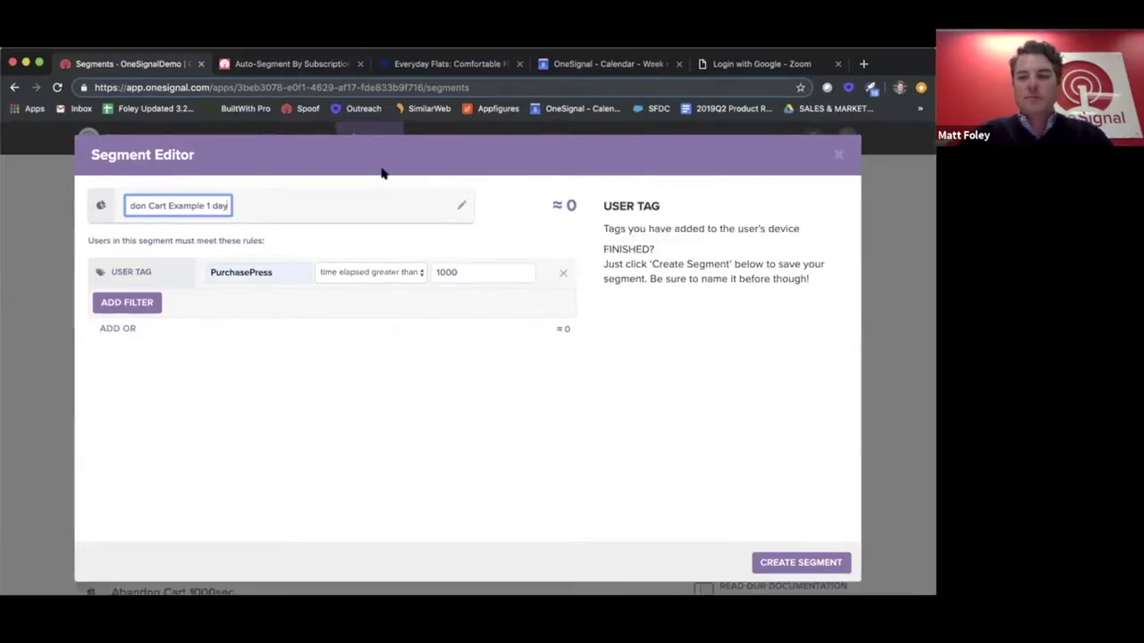
left_click(795, 563)
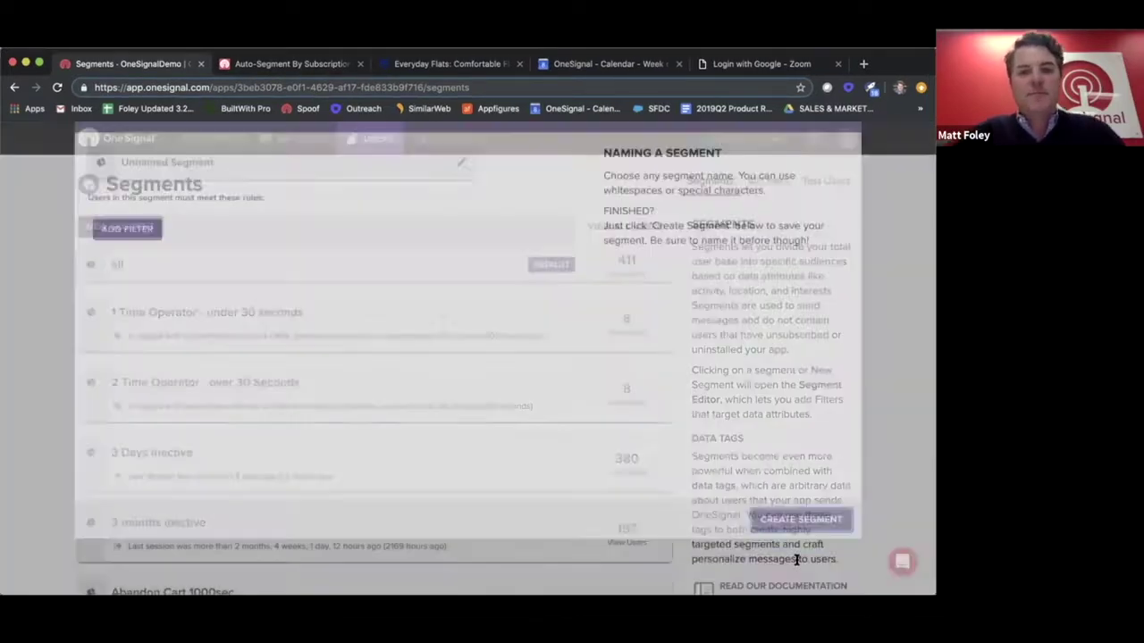
- Review the Segments list, including the Abandon Cart entries and their tag rules
scroll(405, 428, "down", 5)
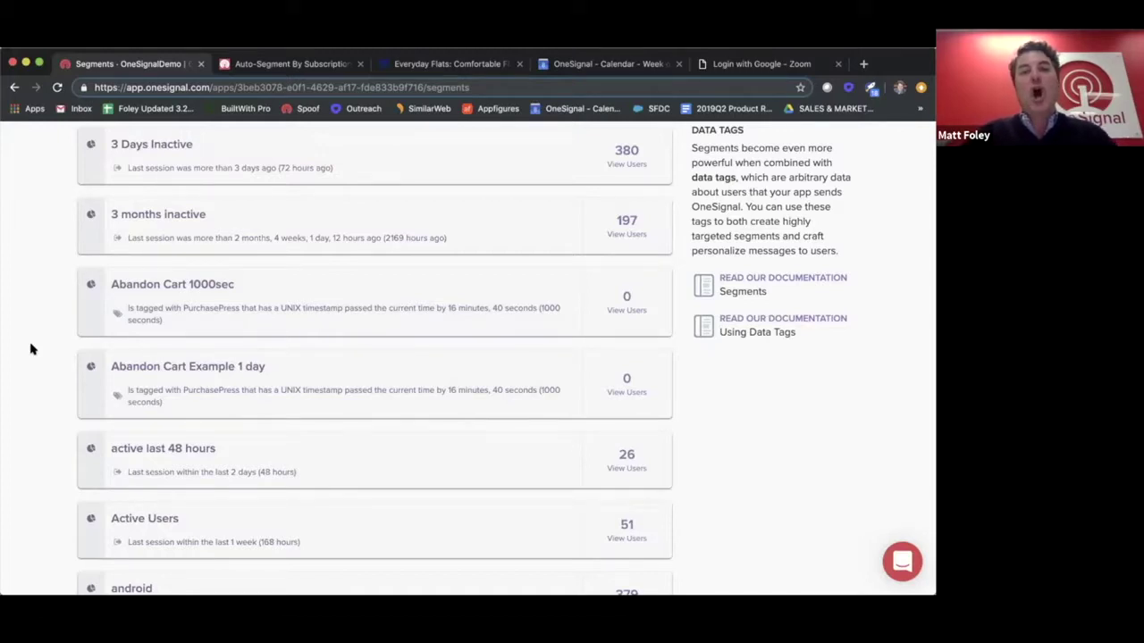
scroll(30, 332, "up", 5)
scroll(31, 334, "down", 2)
scroll(30, 334, "down", 1)
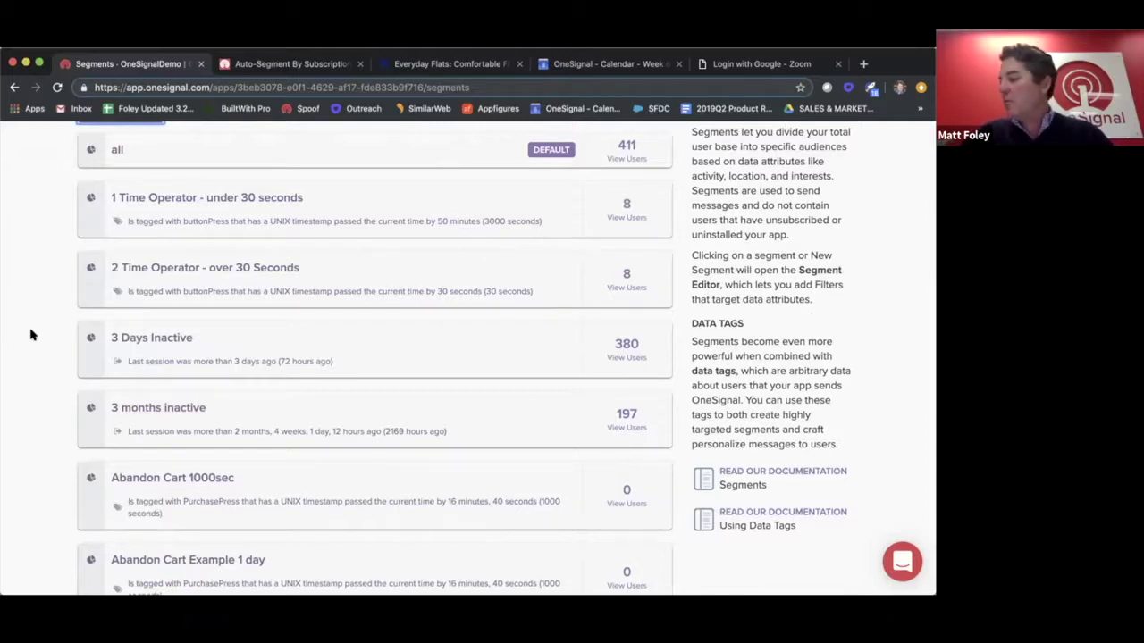
scroll(30, 335, "up", 3)
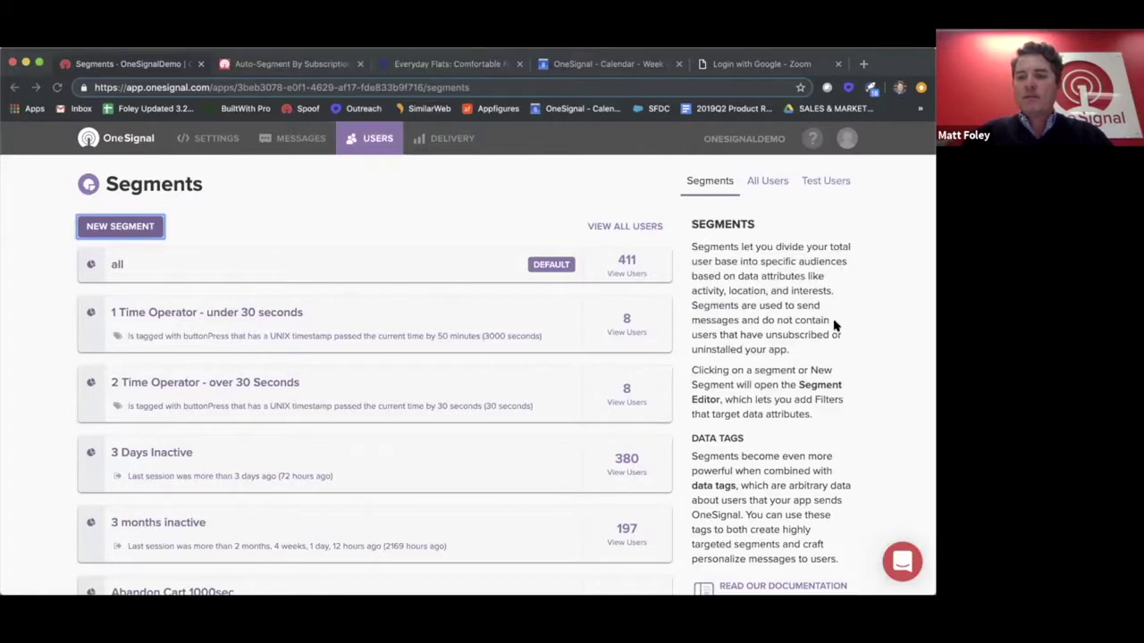
left_click(699, 195)
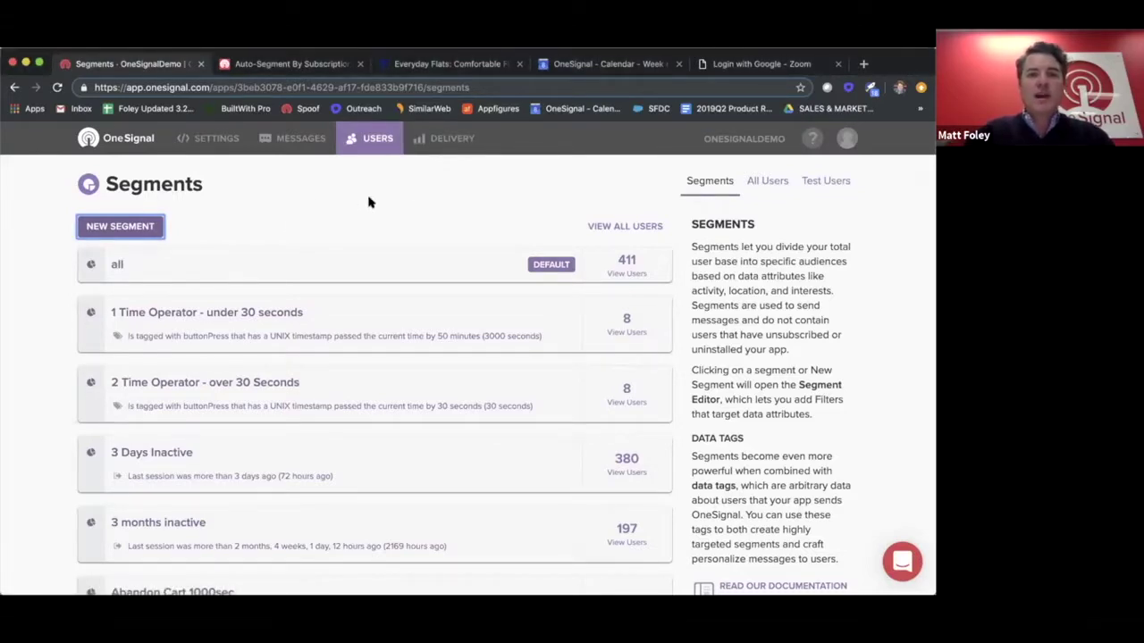
- Open the app's message templates and look through the existing push and email templates
left_click(312, 136)
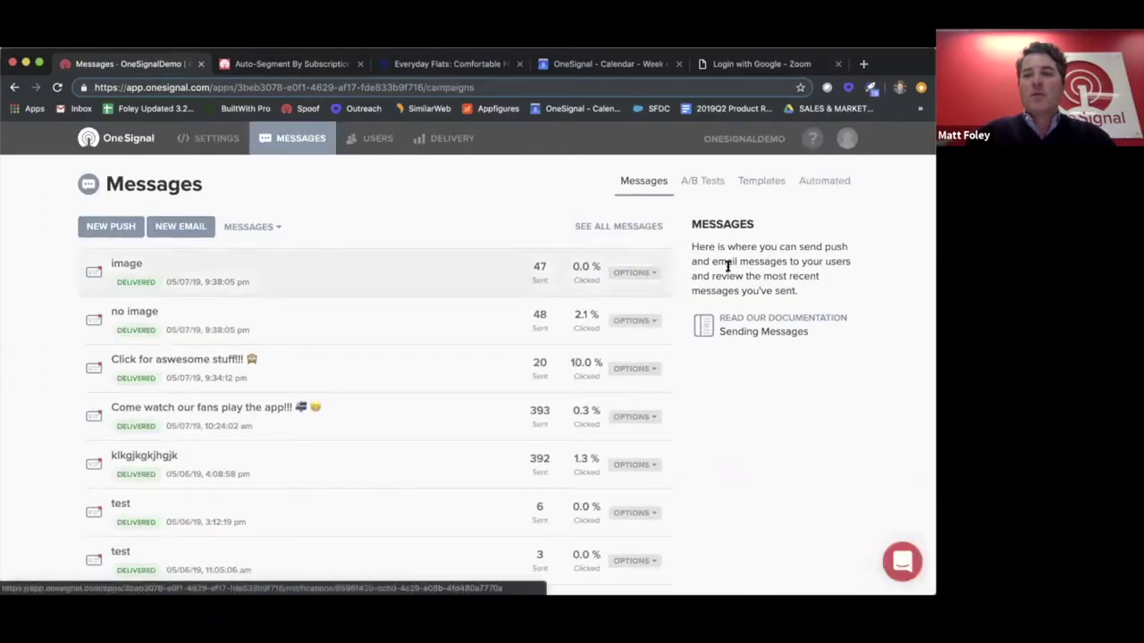
left_click(763, 182)
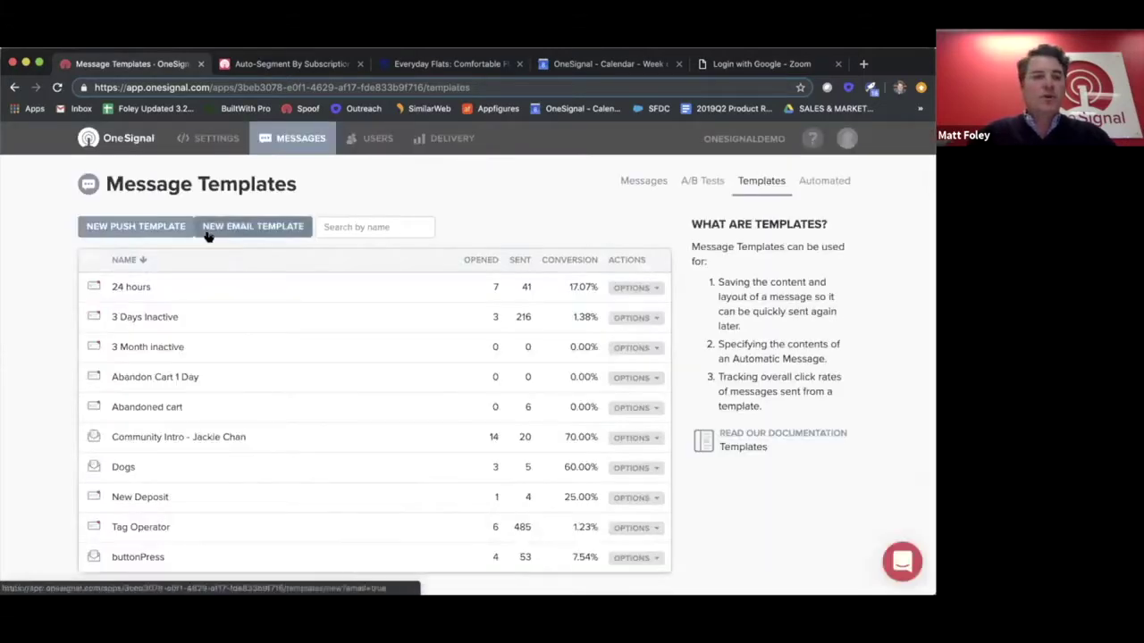
scroll(322, 449, "down", 2)
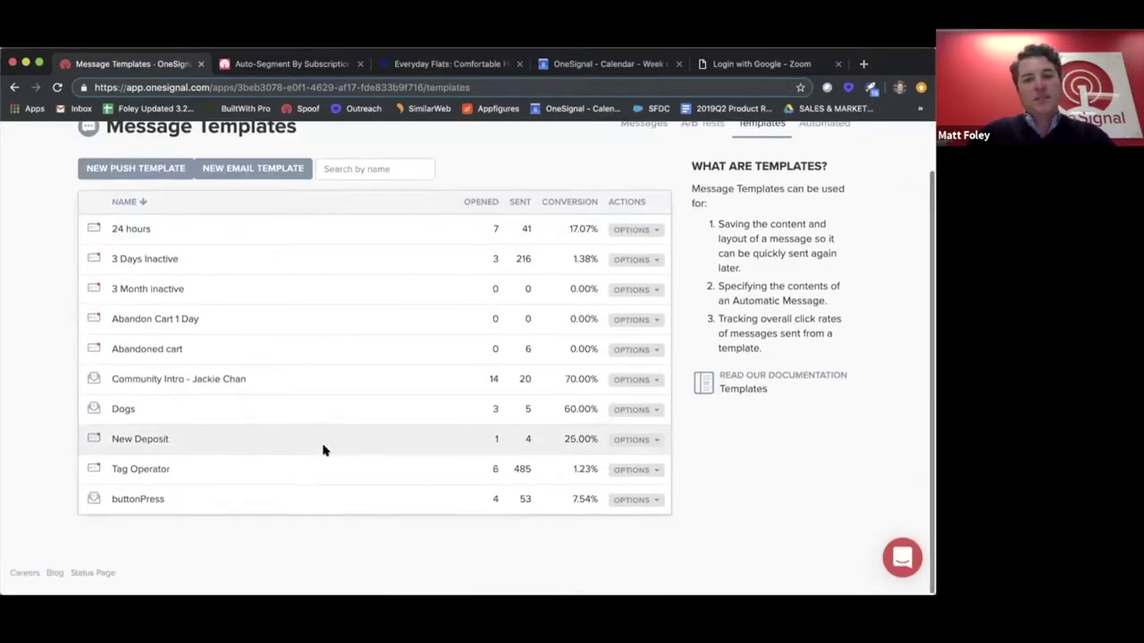
scroll(323, 449, "up", 2)
- Start a new push template and name it "Abandon Cart Day 1 Example"
left_click(114, 229)
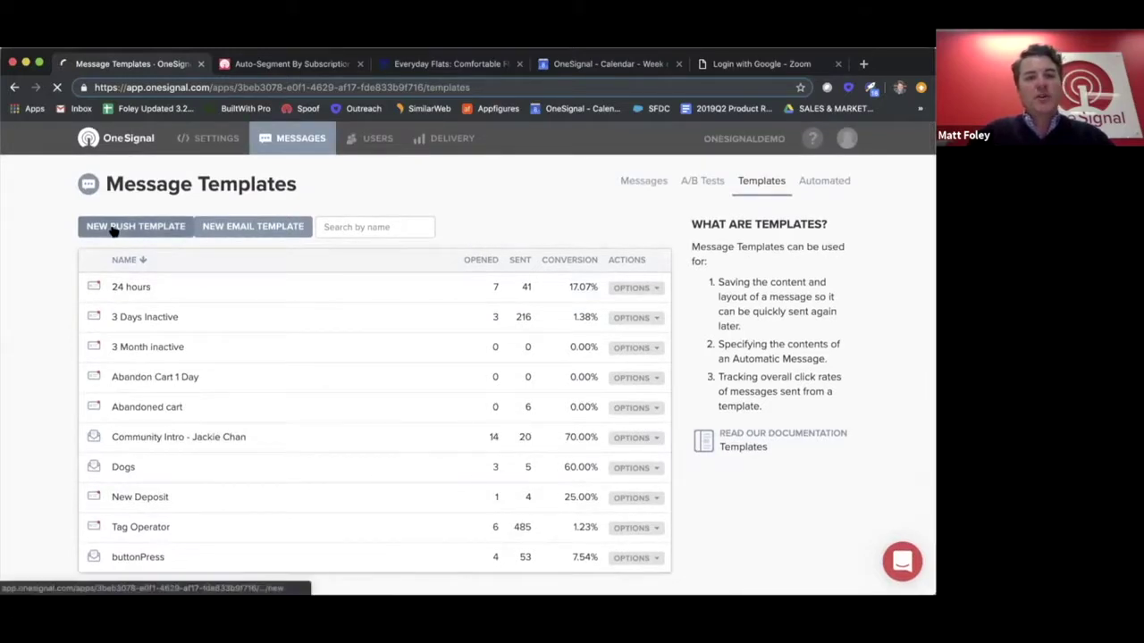
left_click(132, 304)
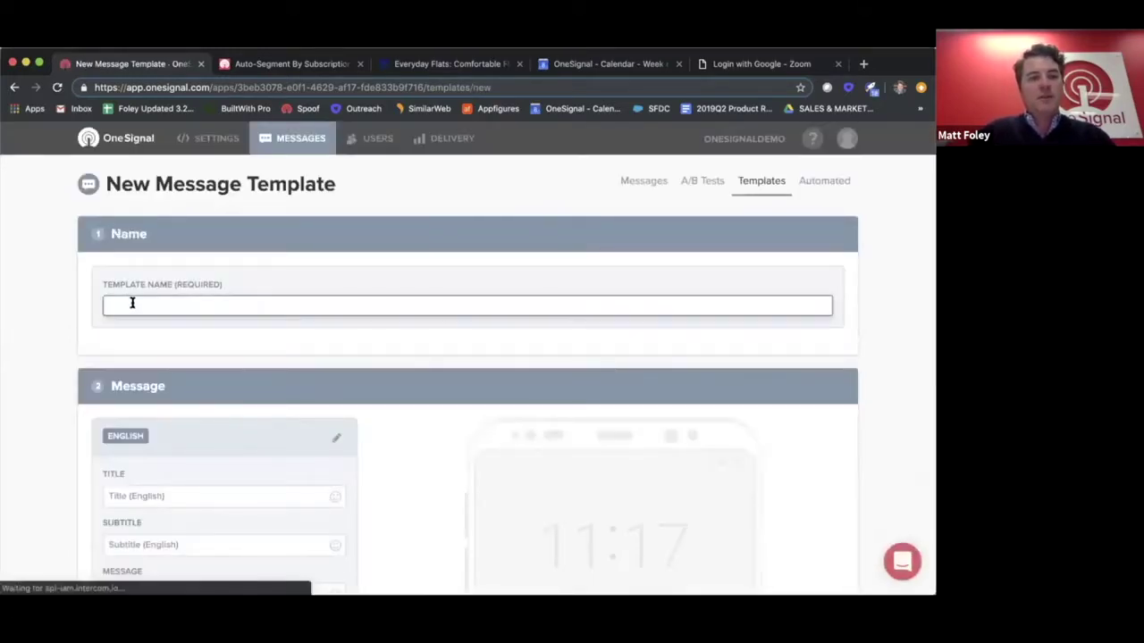
type("Abandon Cart Day 1")
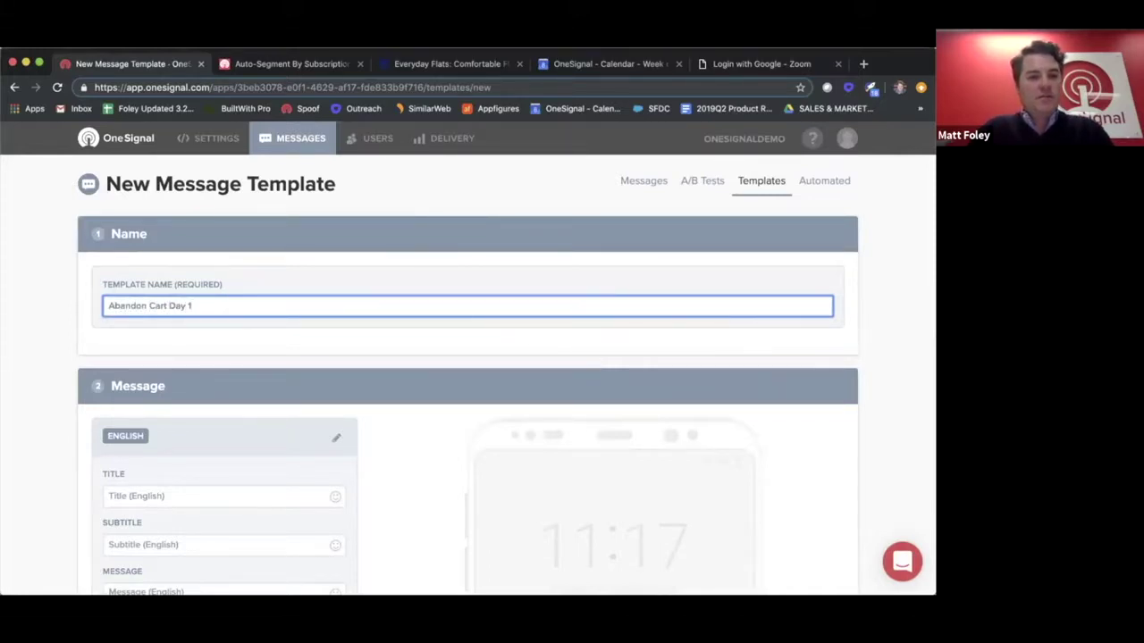
type(" Example")
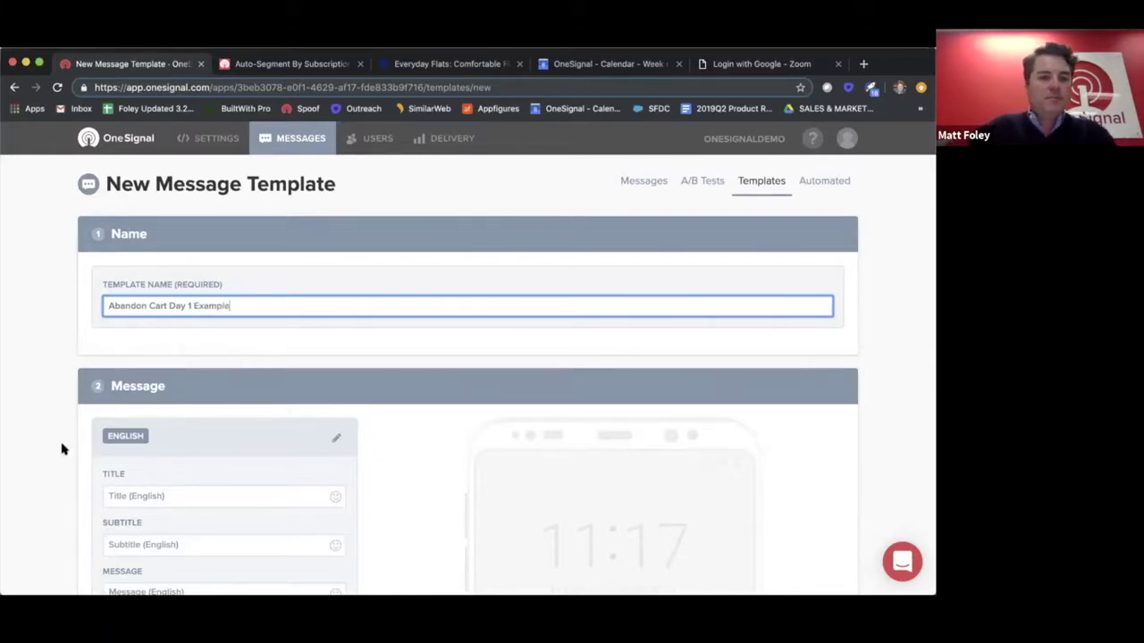
- Set the English title to "You left an item in your cart" followed by the first recently used smiley emoji
scroll(53, 460, "down", 3)
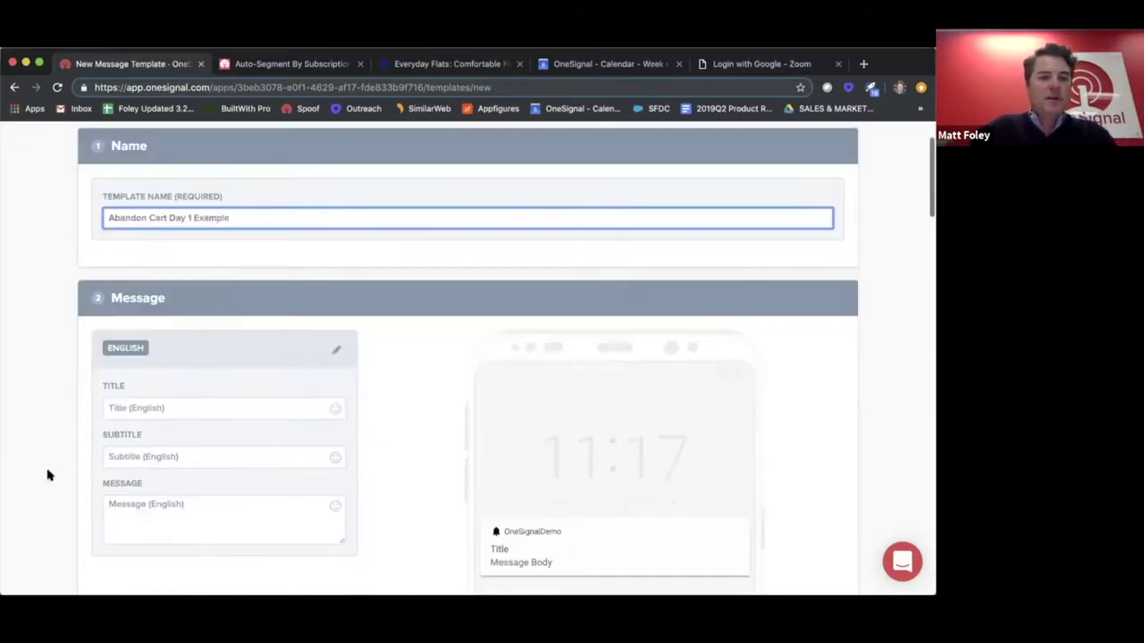
left_click(167, 394)
type("You left")
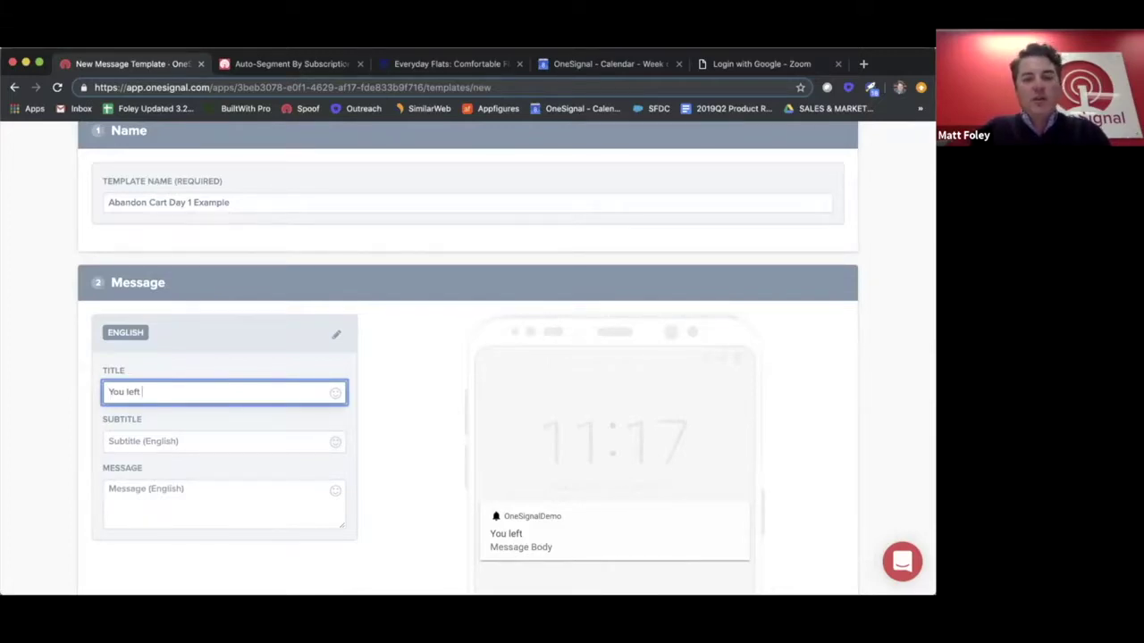
type("an i")
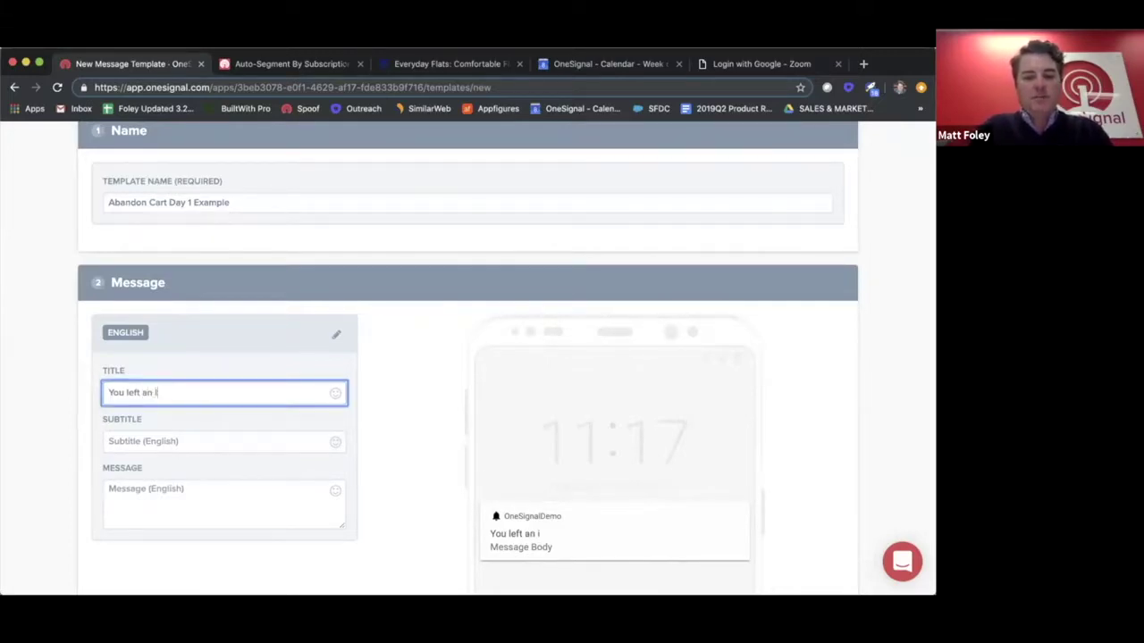
type("tem in your cart")
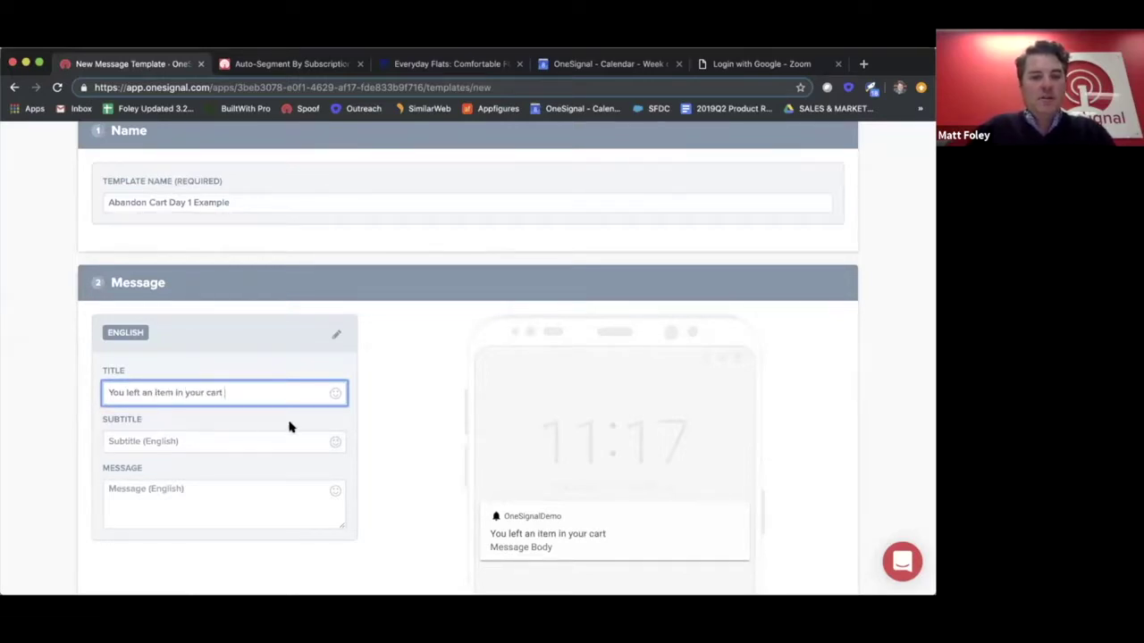
left_click(336, 395)
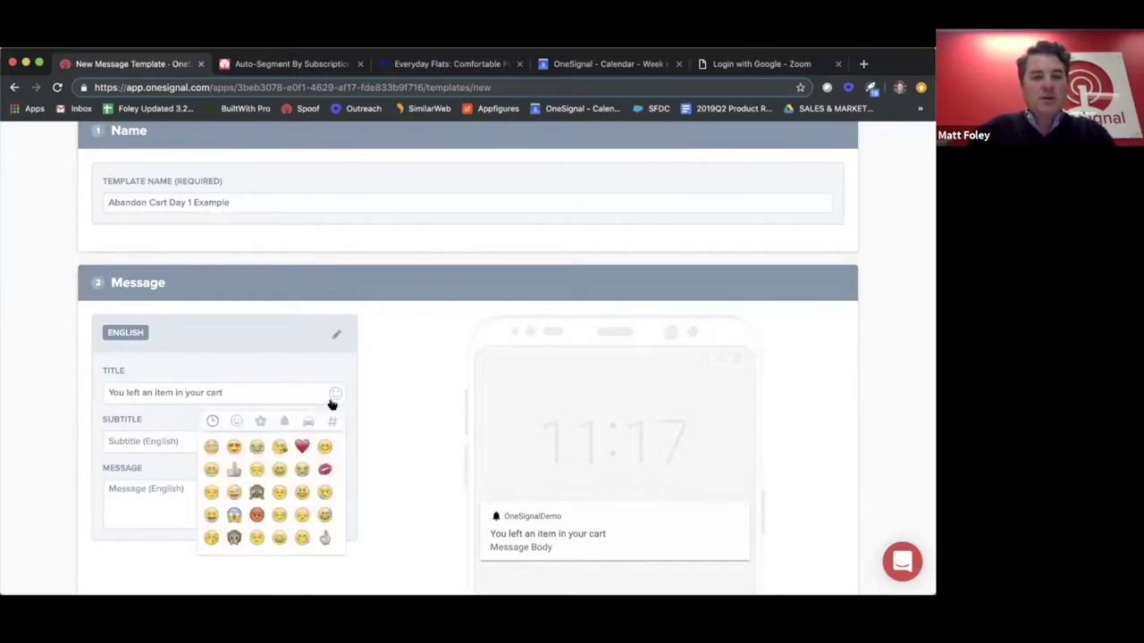
left_click(210, 447)
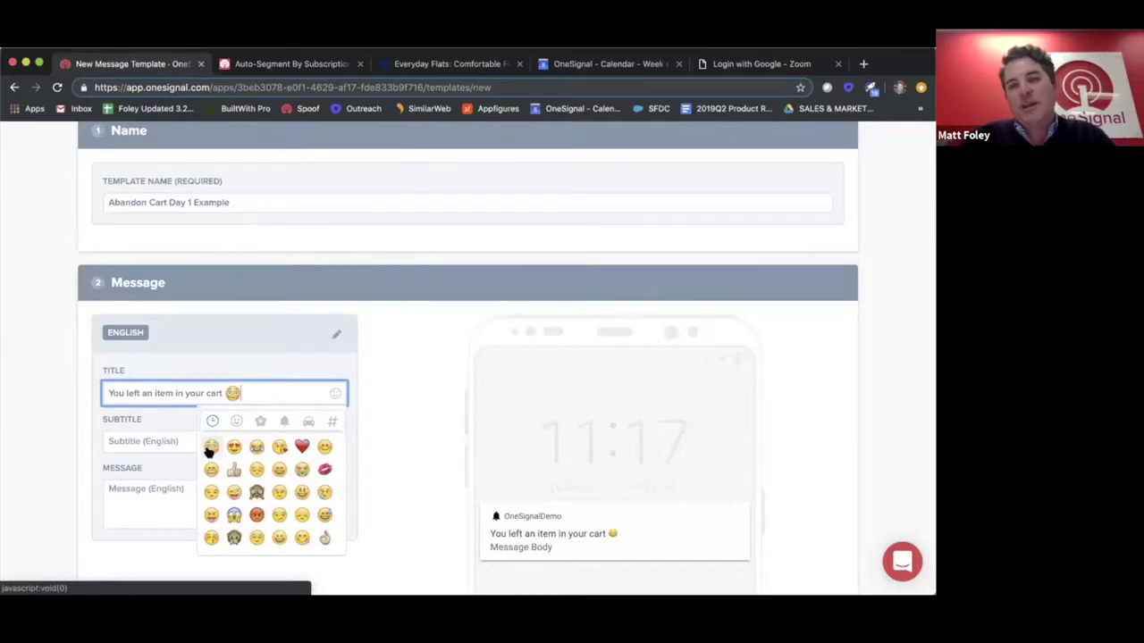
left_click(399, 429)
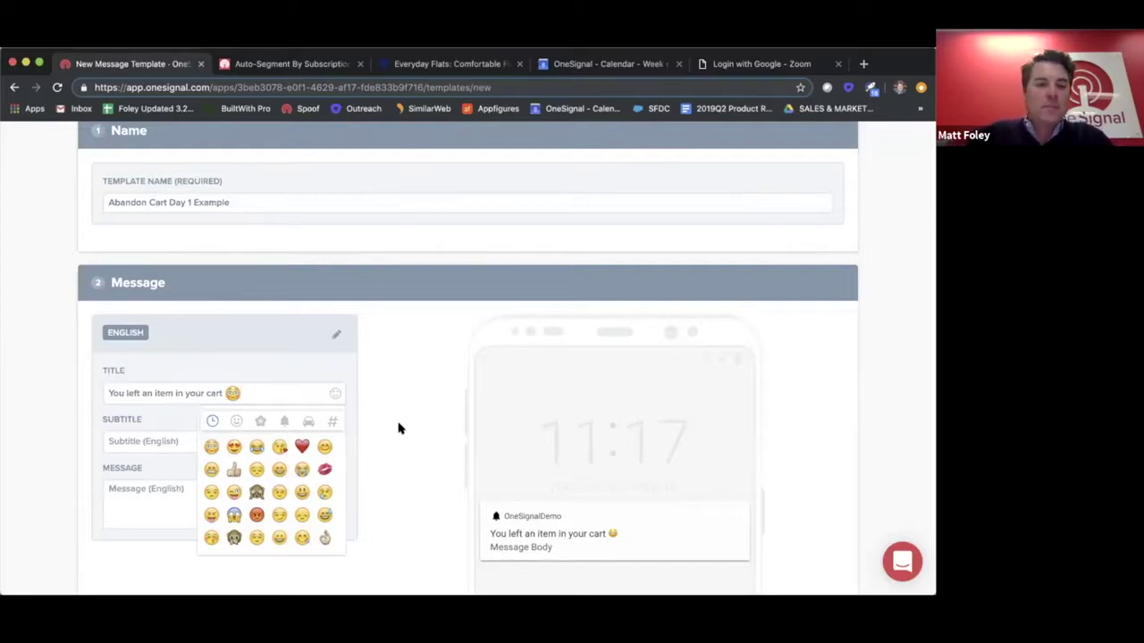
- Write "Click to reclaim you item and checkout" as the English message body of the template
left_click(147, 491)
type("Cl")
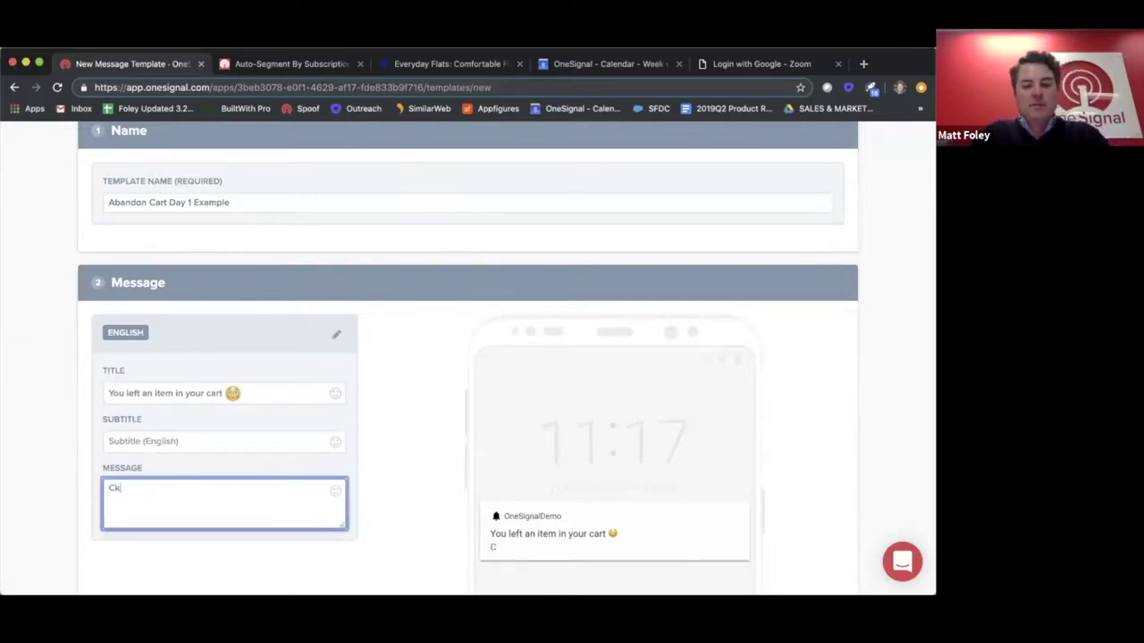
type("ick")
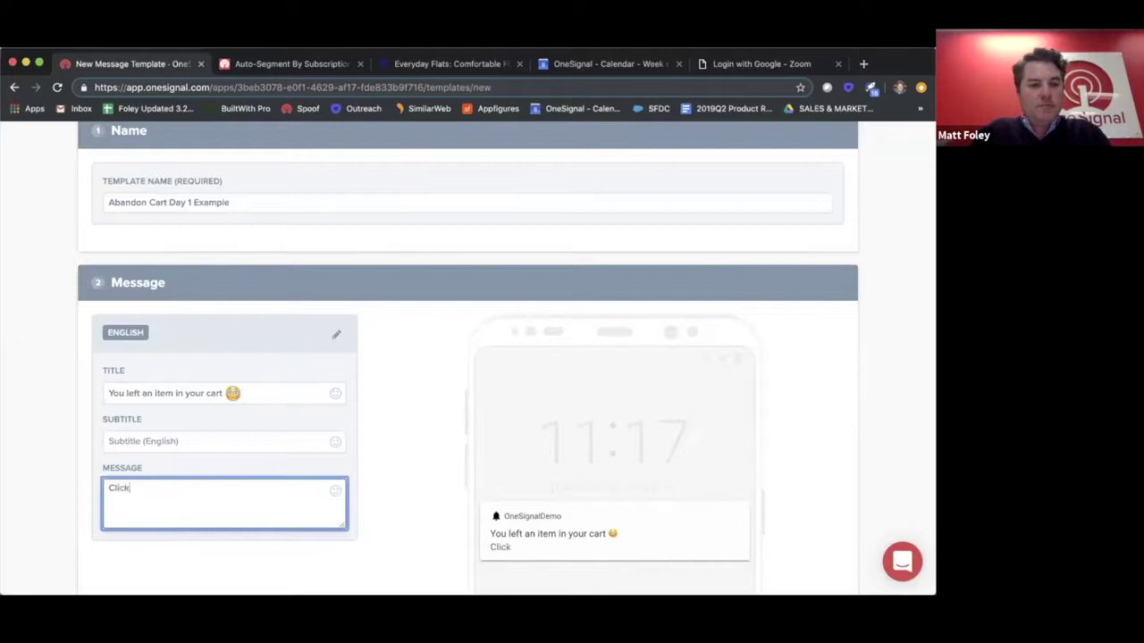
type(" to")
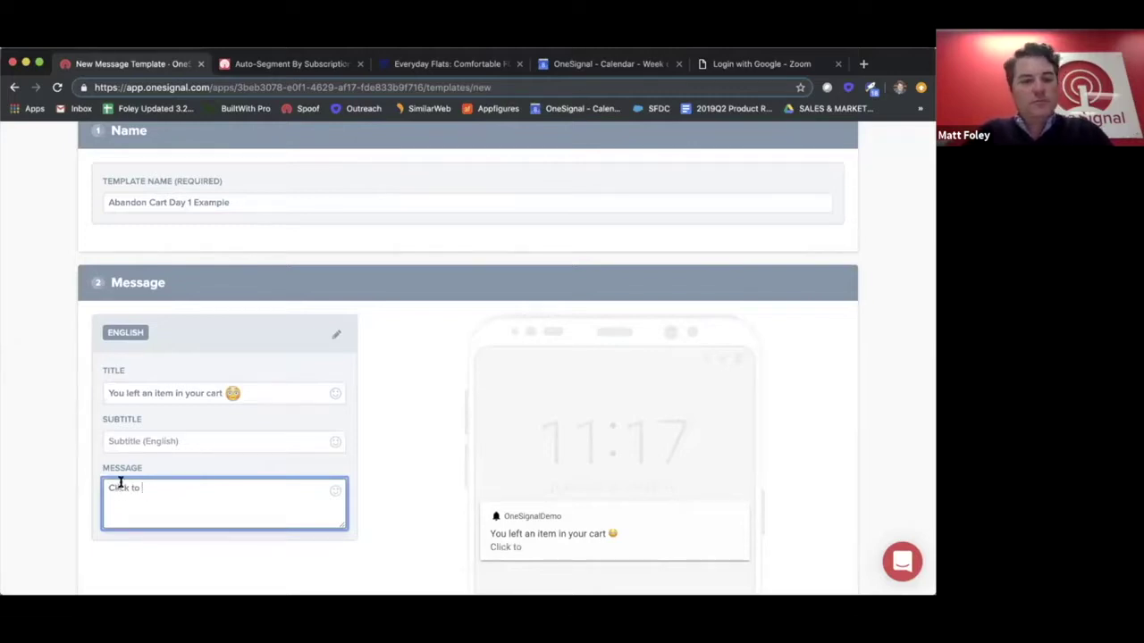
type(" reclaim you item an")
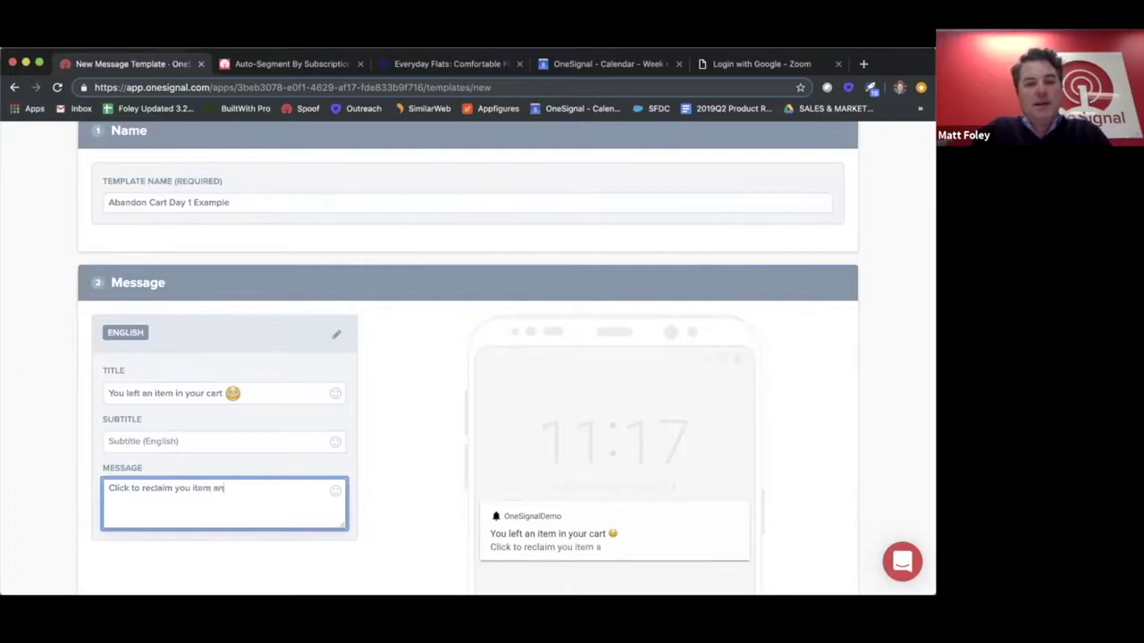
type("d checkout")
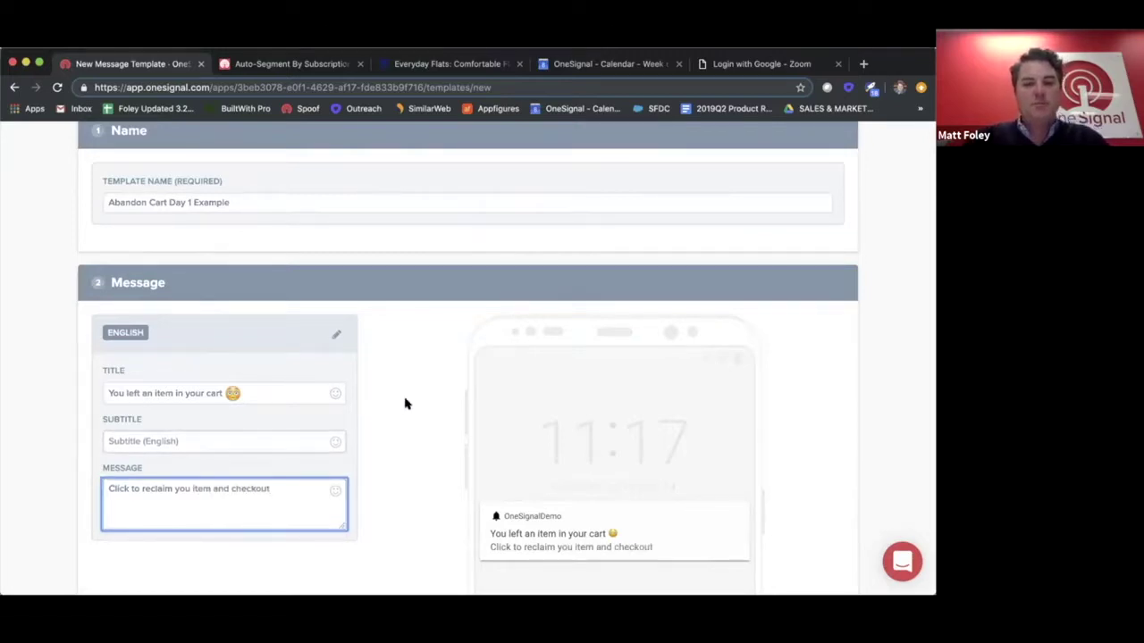
- View the languages that can be added to the message and close the list without changing the selection
scroll(393, 468, "down", 3)
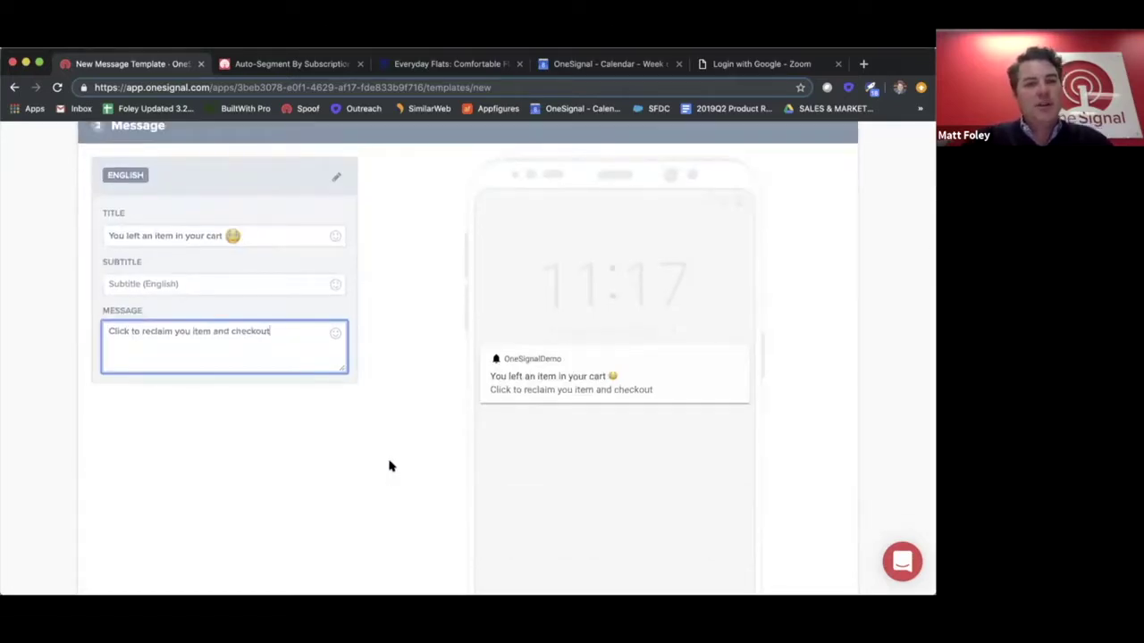
left_click(336, 178)
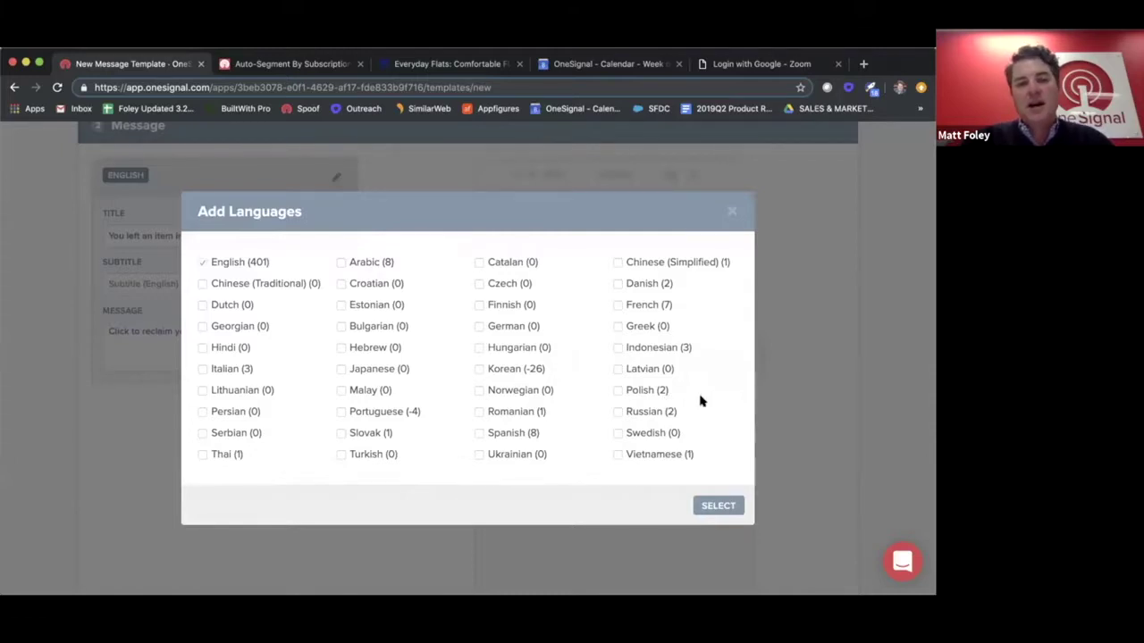
left_click(733, 213)
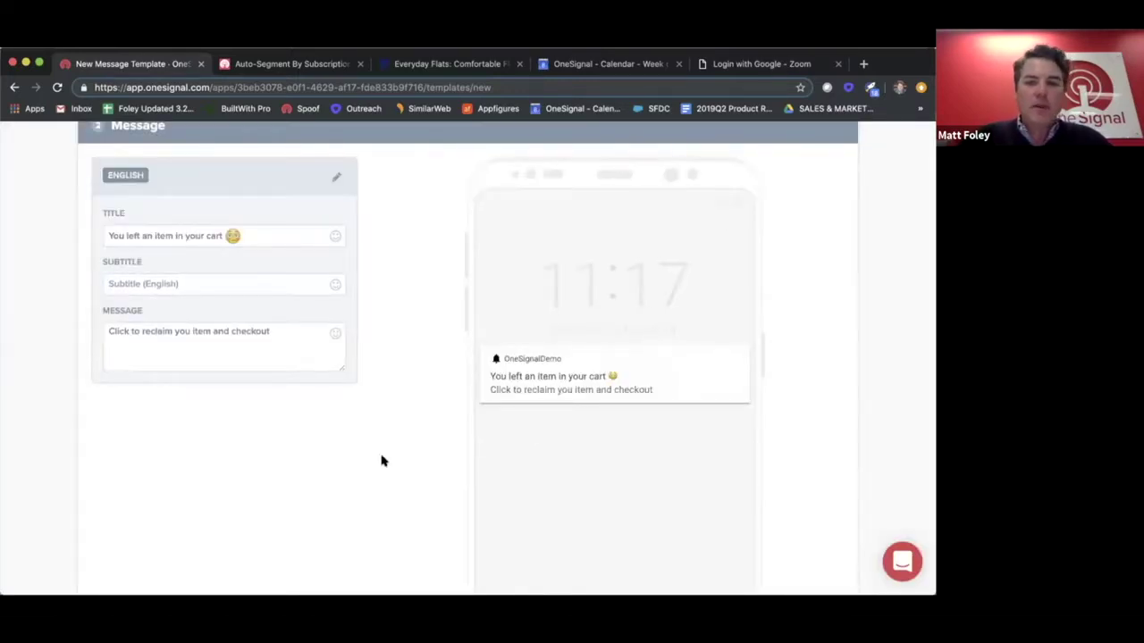
- Preview the notification for iOS, web on macOS and web on Android
scroll(421, 427, "down", 2)
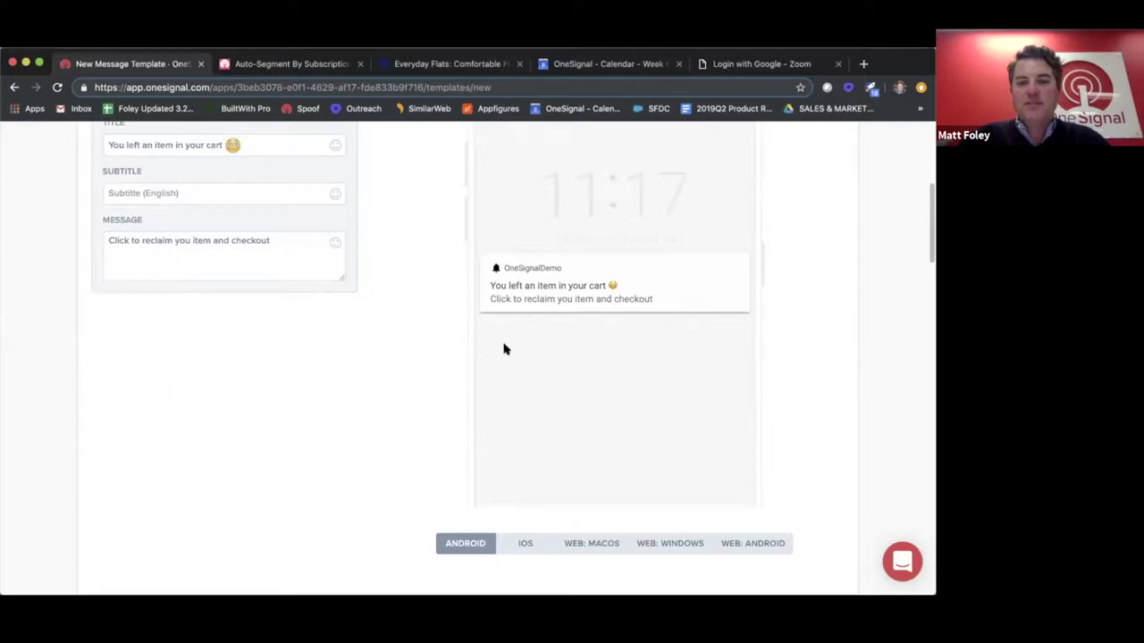
left_click(527, 545)
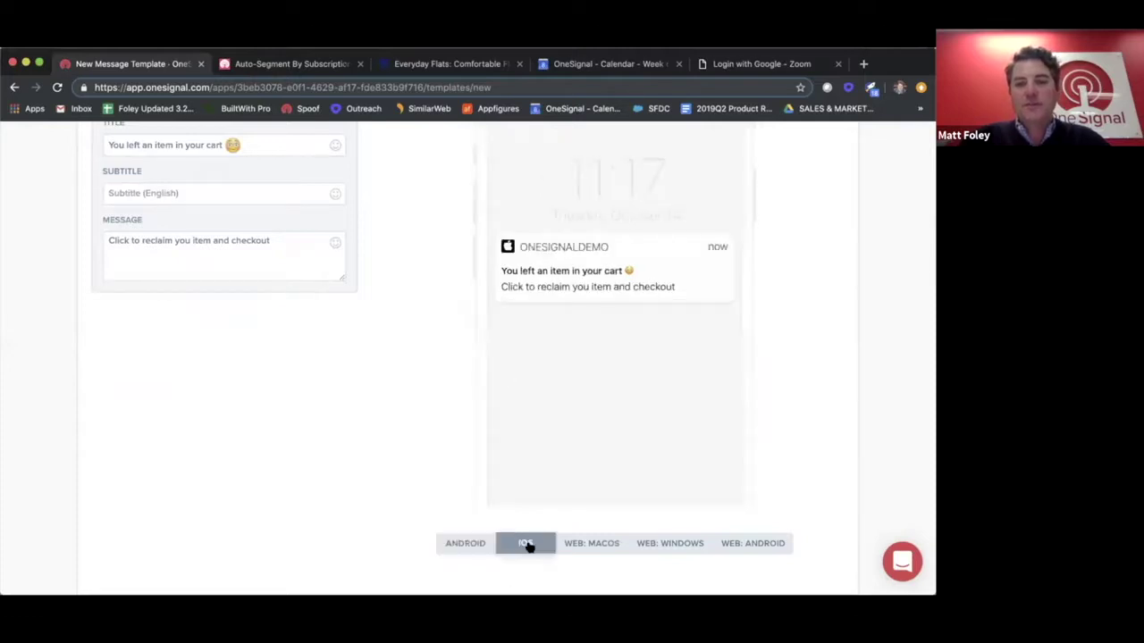
left_click(585, 544)
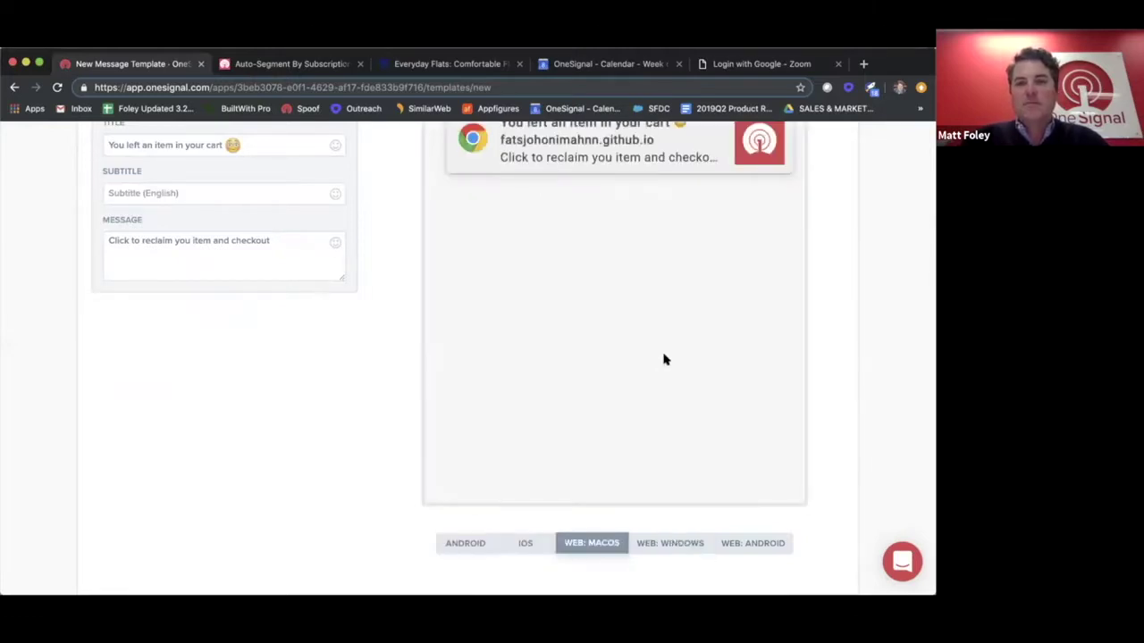
scroll(610, 310, "down", 3)
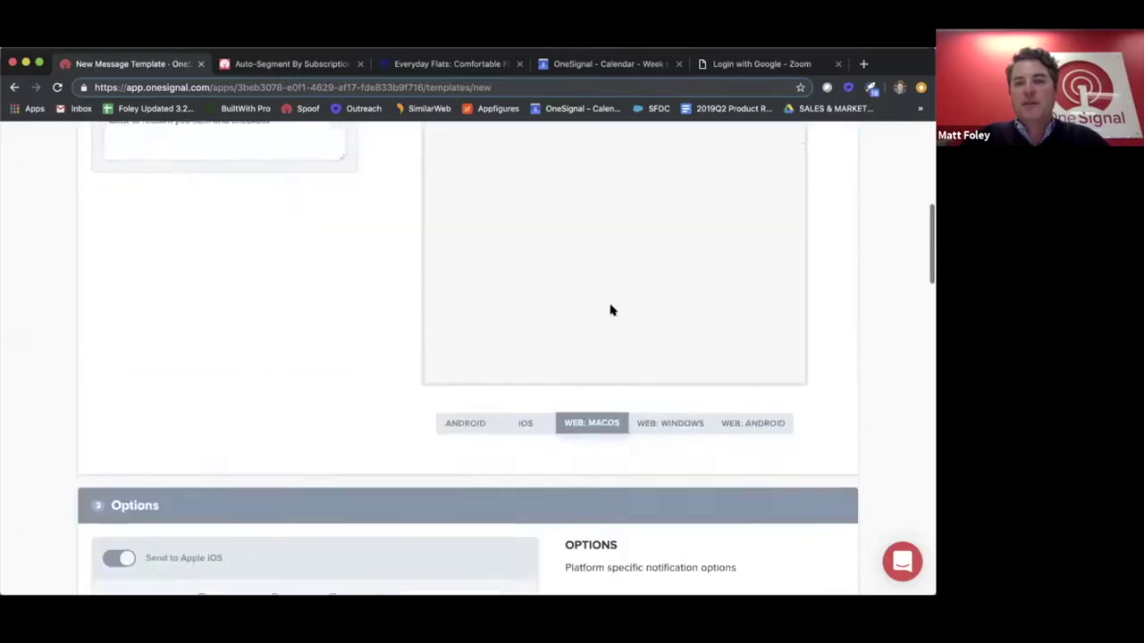
left_click(750, 403)
scroll(554, 295, "up", 2)
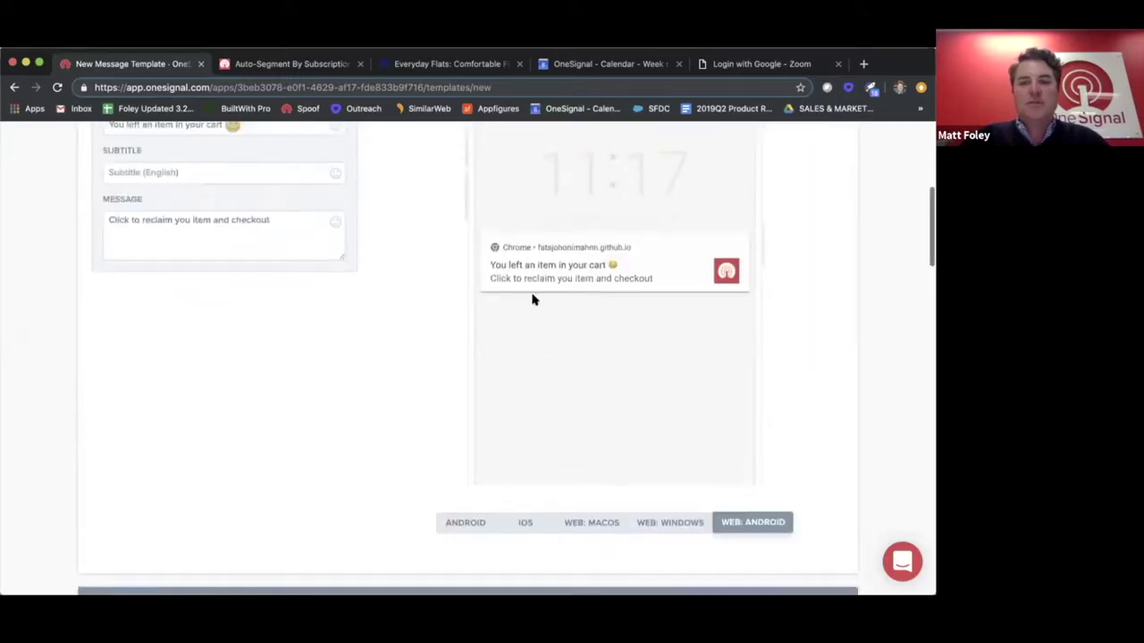
- Review the template's platform options, additional data, launch URL, priority, time to live and action button settings
scroll(306, 402, "down", 5)
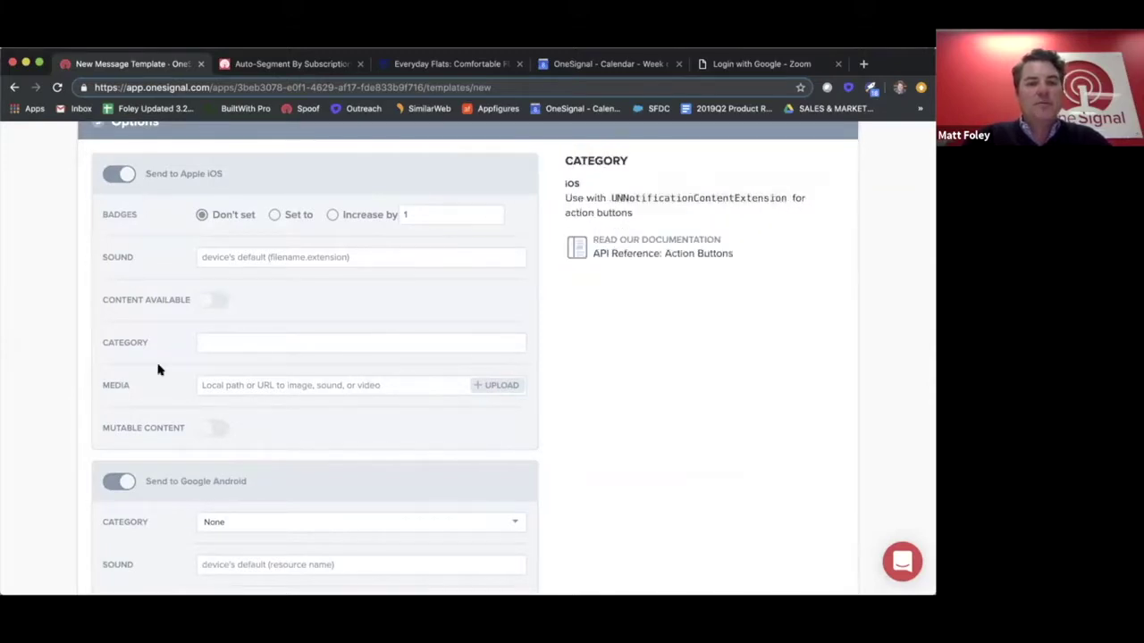
scroll(158, 369, "down", 10)
scroll(158, 369, "down", 8)
scroll(158, 369, "down", 3)
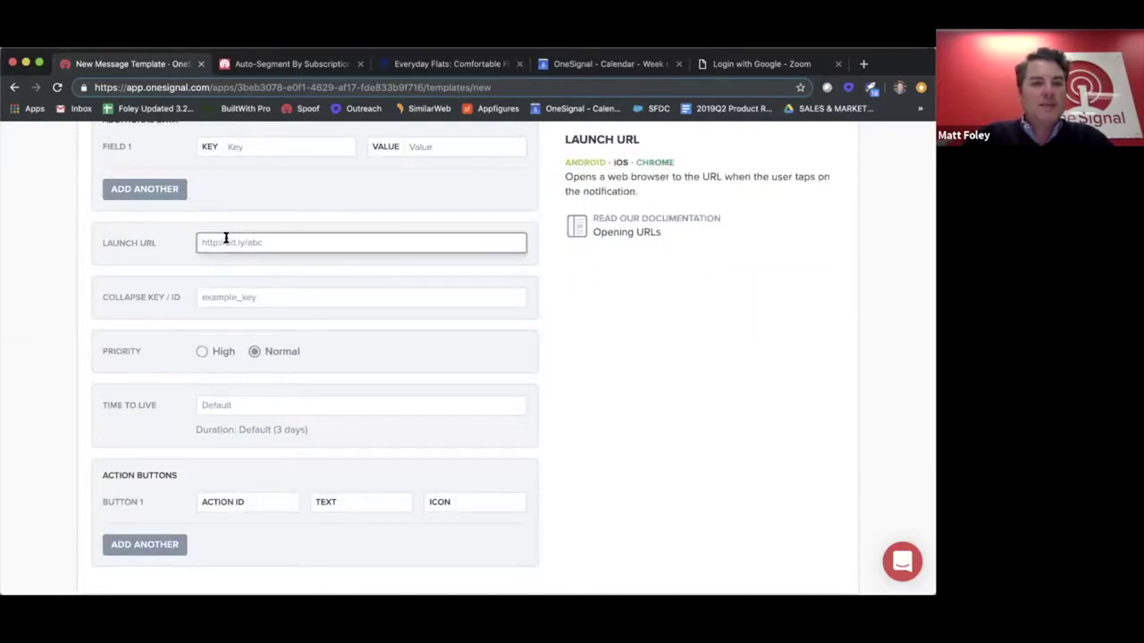
scroll(176, 346, "down", 2)
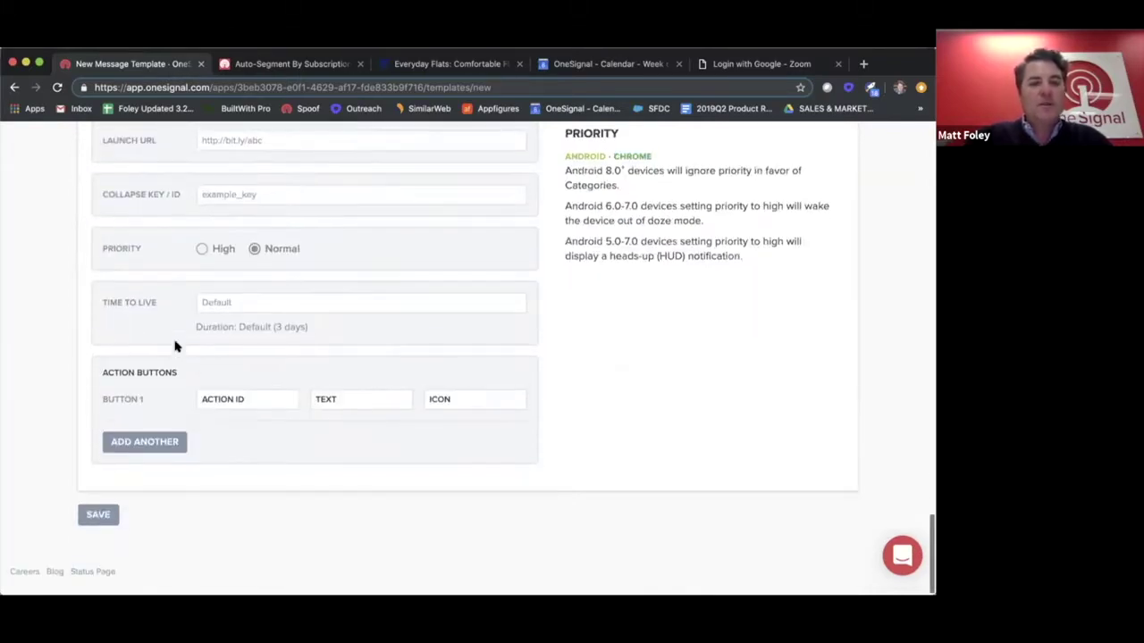
scroll(176, 346, "up", 3)
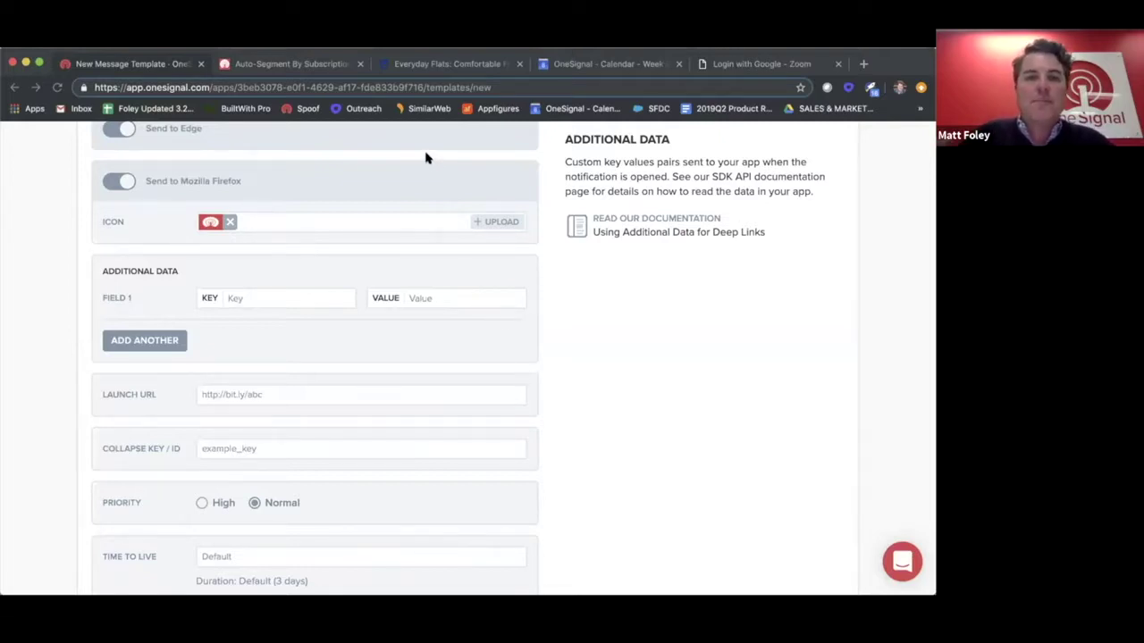
scroll(191, 335, "up", 8)
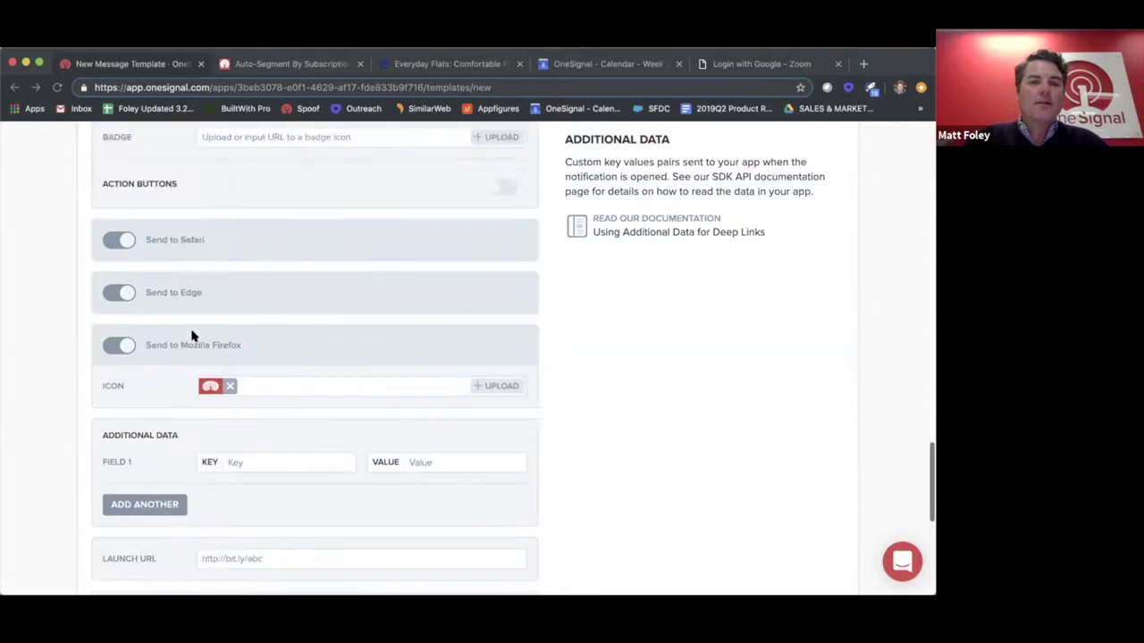
scroll(191, 335, "up", 20)
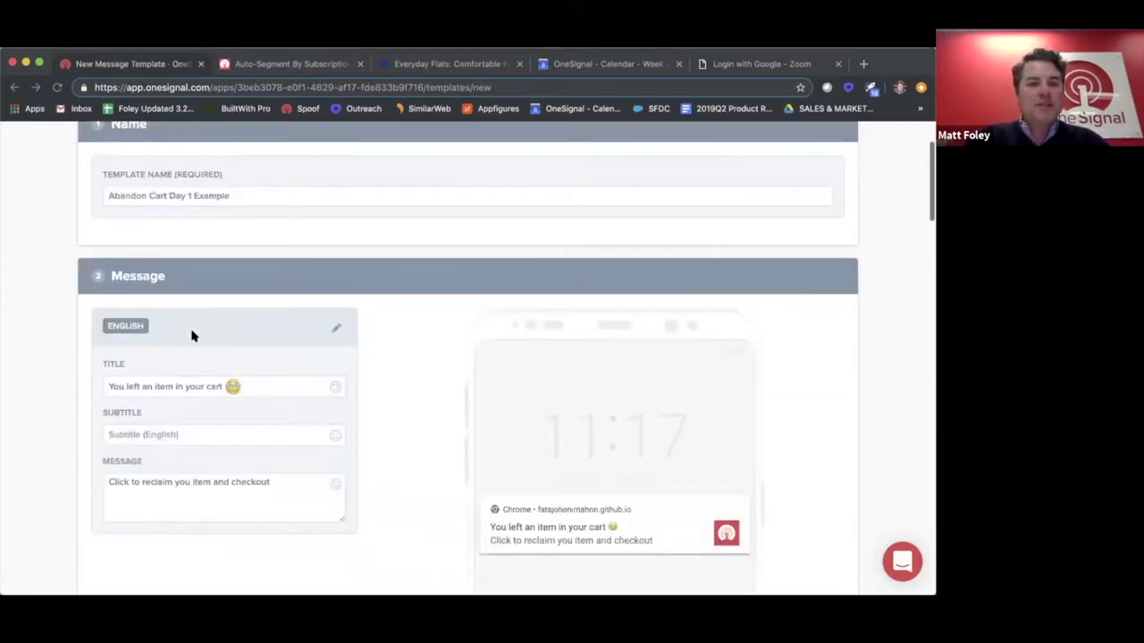
scroll(191, 335, "down", 1)
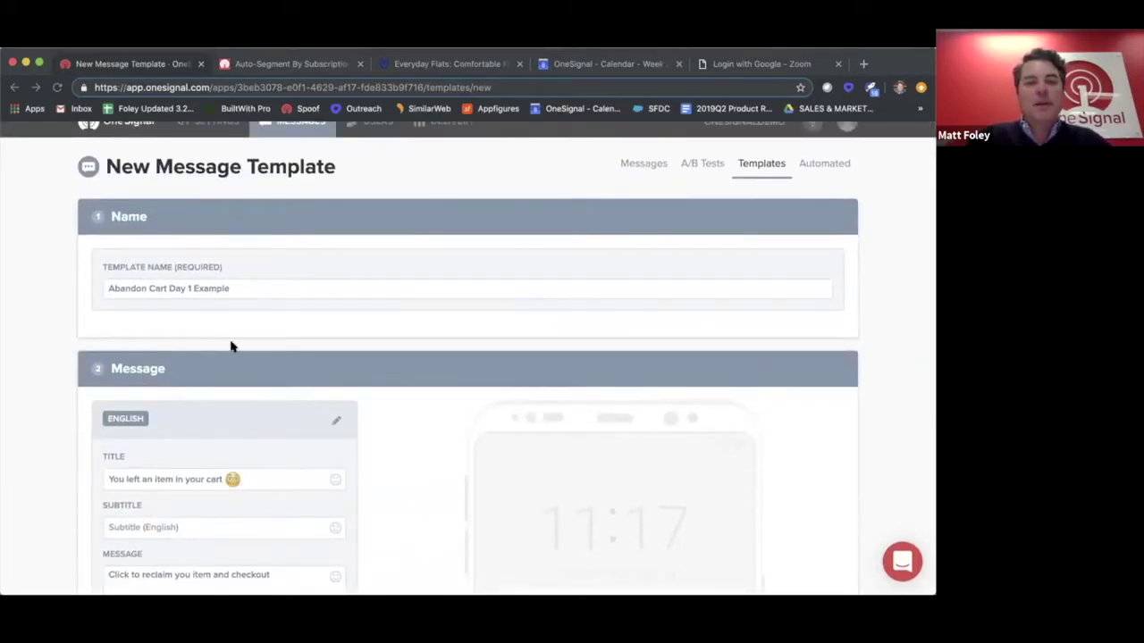
- Save the abandoned cart template and look over its saved summary
scroll(362, 420, "down", 5)
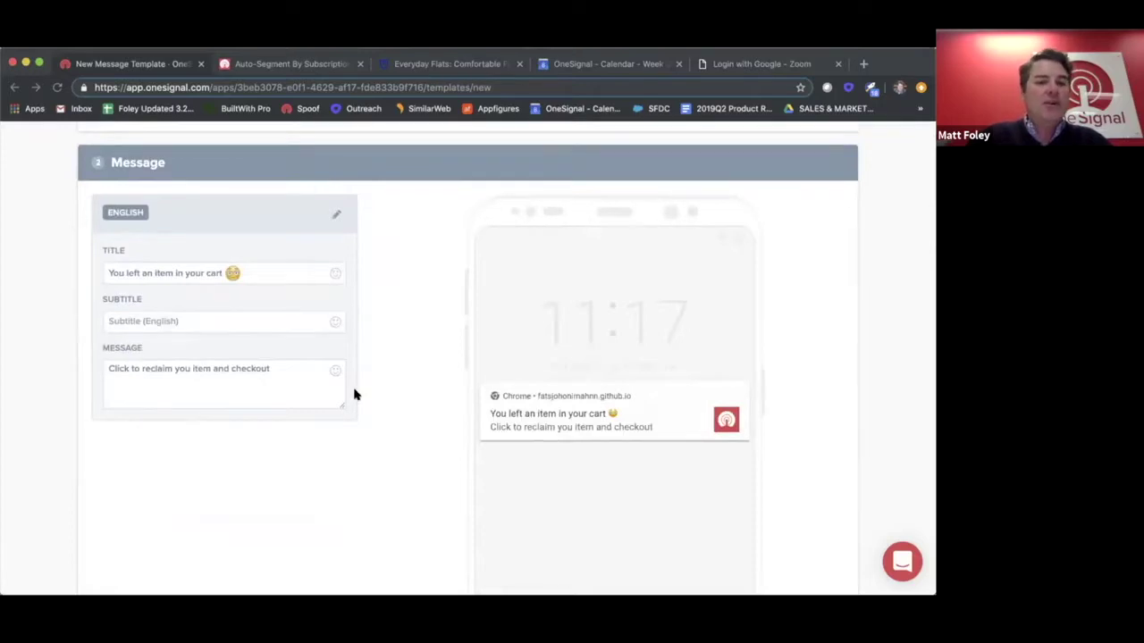
scroll(429, 358, "down", 20)
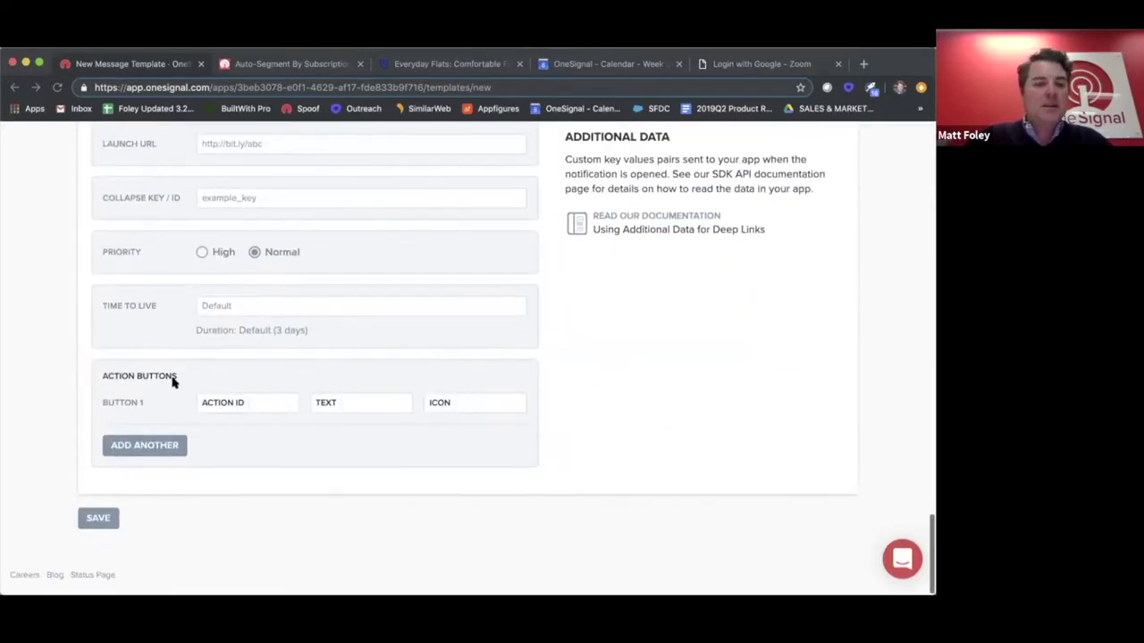
left_click(99, 520)
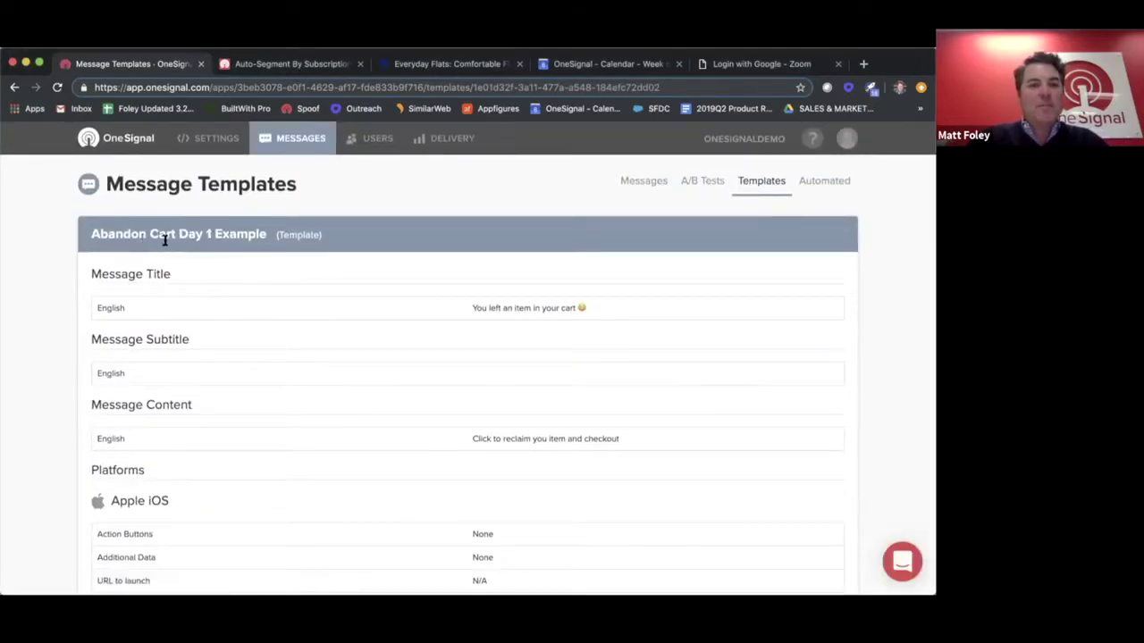
scroll(787, 365, "down", 5)
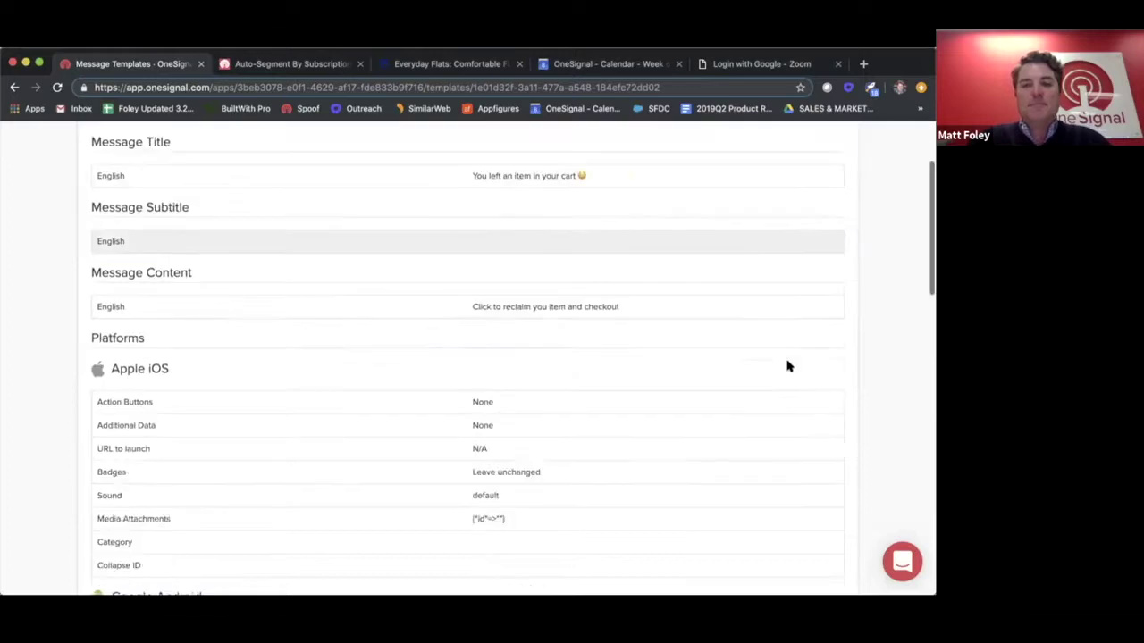
scroll(787, 365, "up", 5)
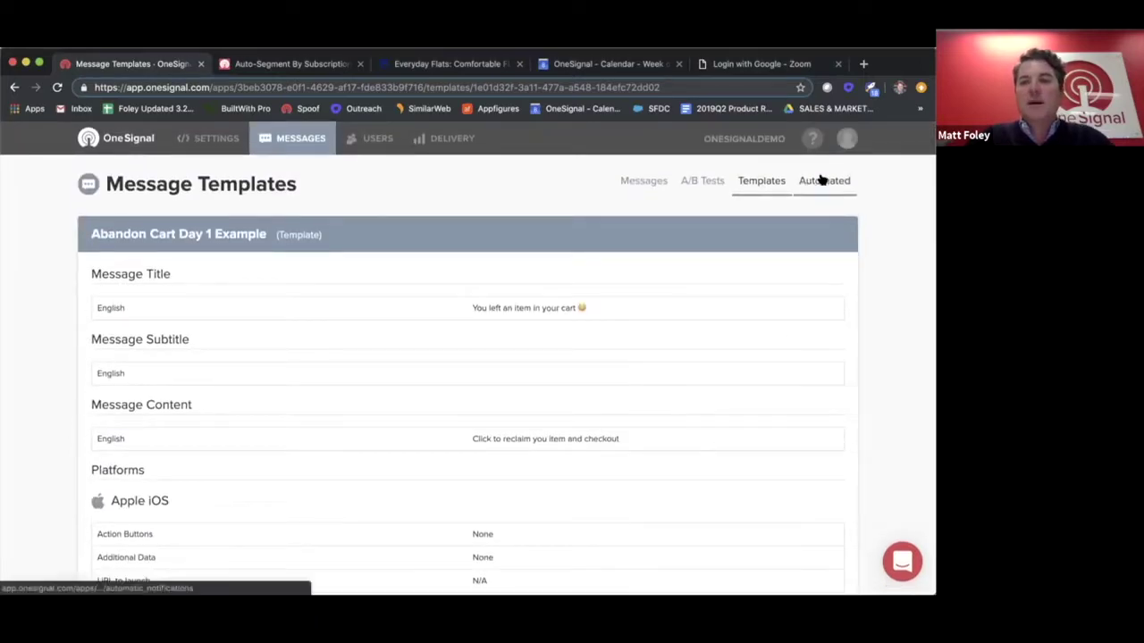
- Start a new automated message and name it "Abandon Cart Template"
left_click(822, 184)
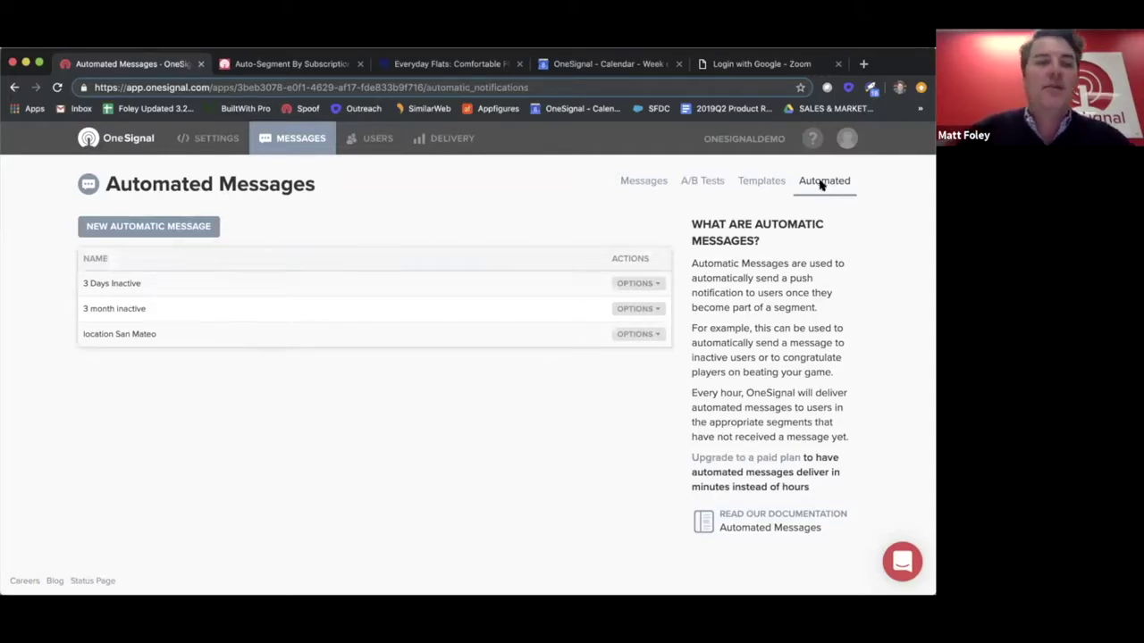
left_click(125, 228)
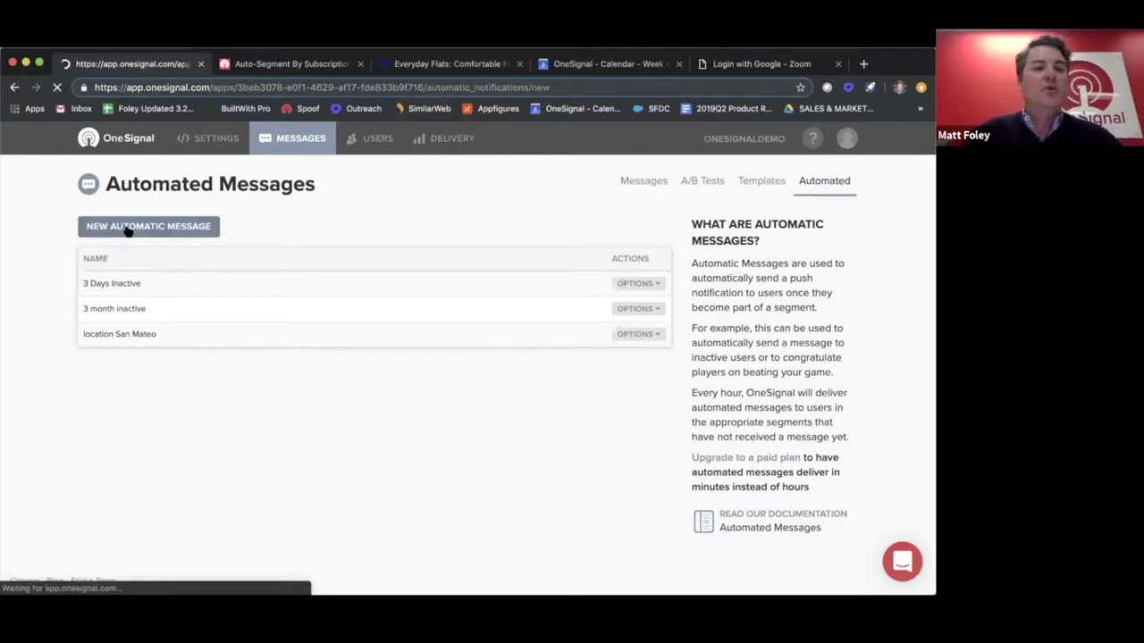
left_click(153, 327)
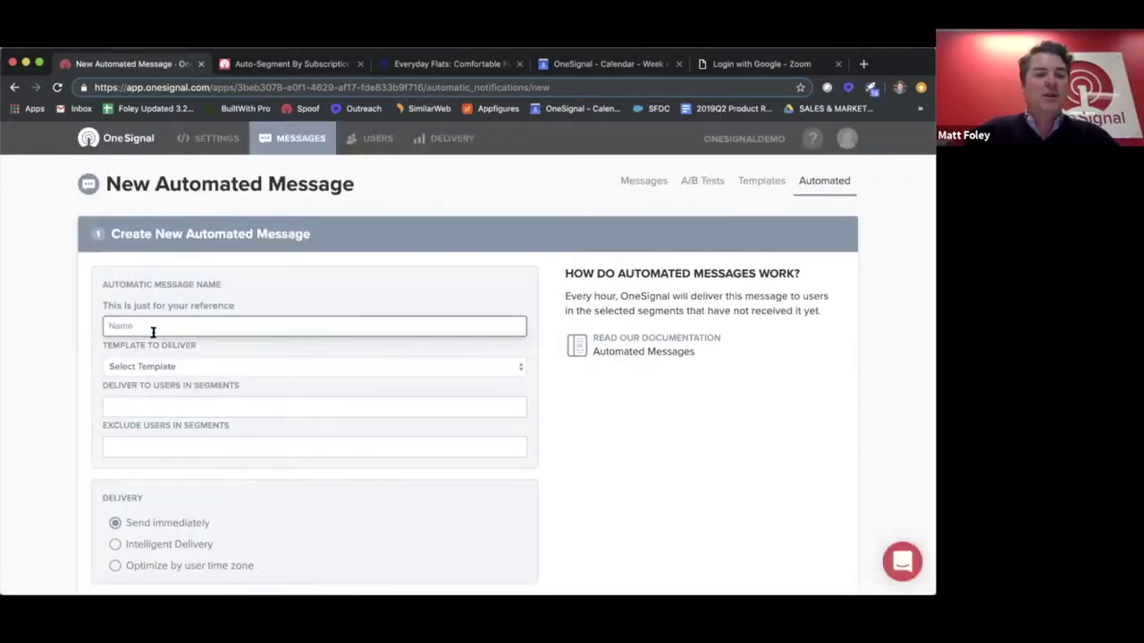
left_click(156, 351)
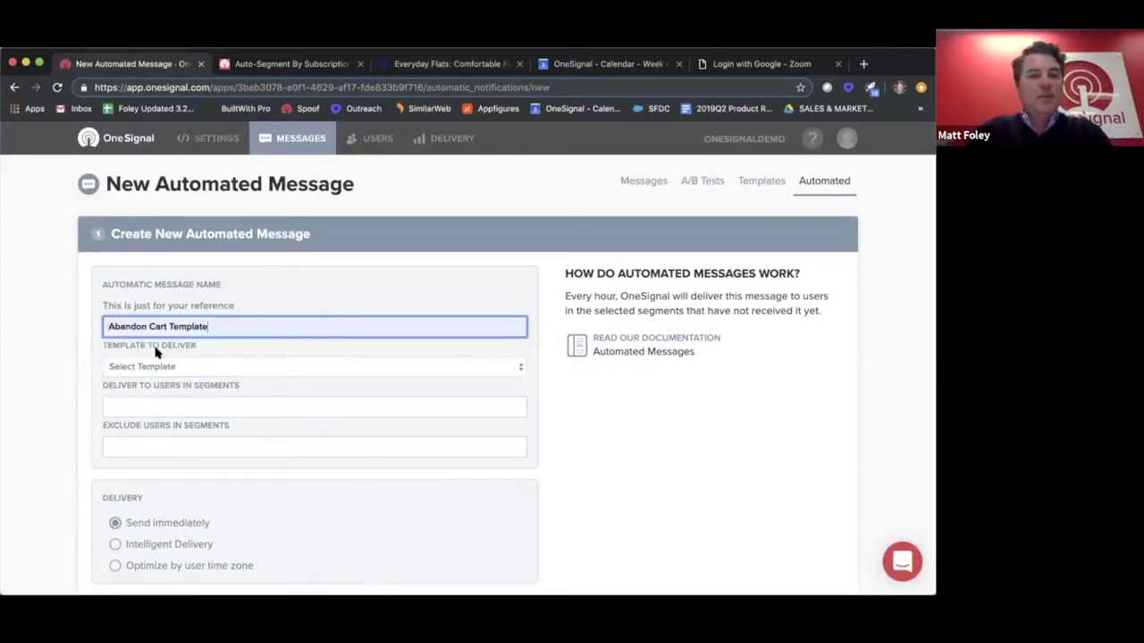
- Set the template to deliver to "Abandon Cart Day 1 Example" and target the "Abandon Cart Example 1 day" segment
left_click(149, 366)
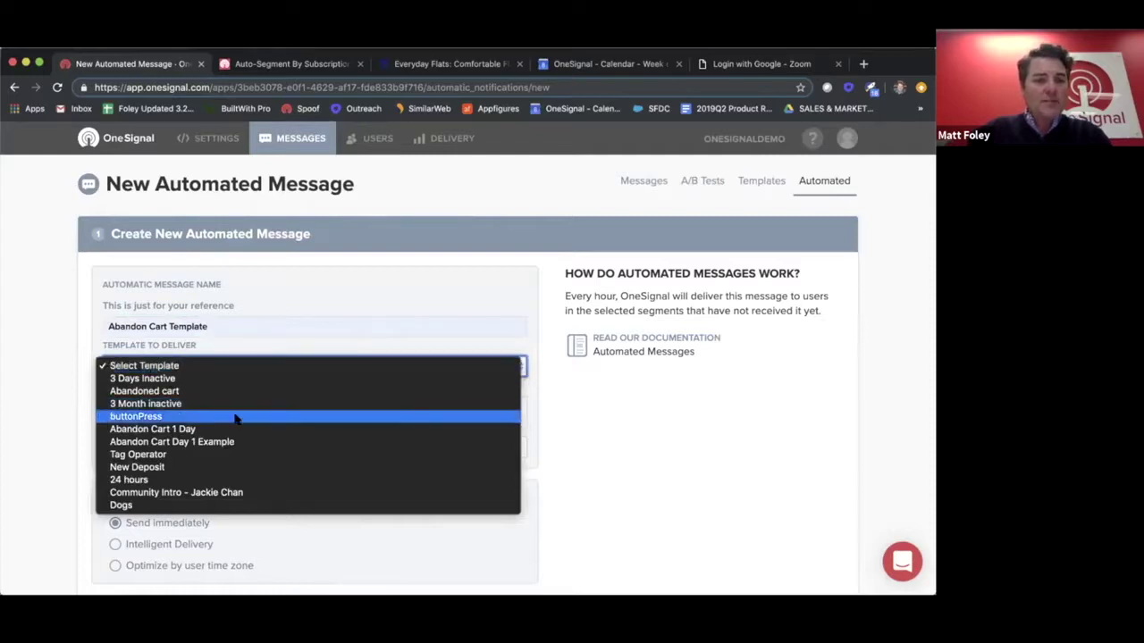
left_click(197, 441)
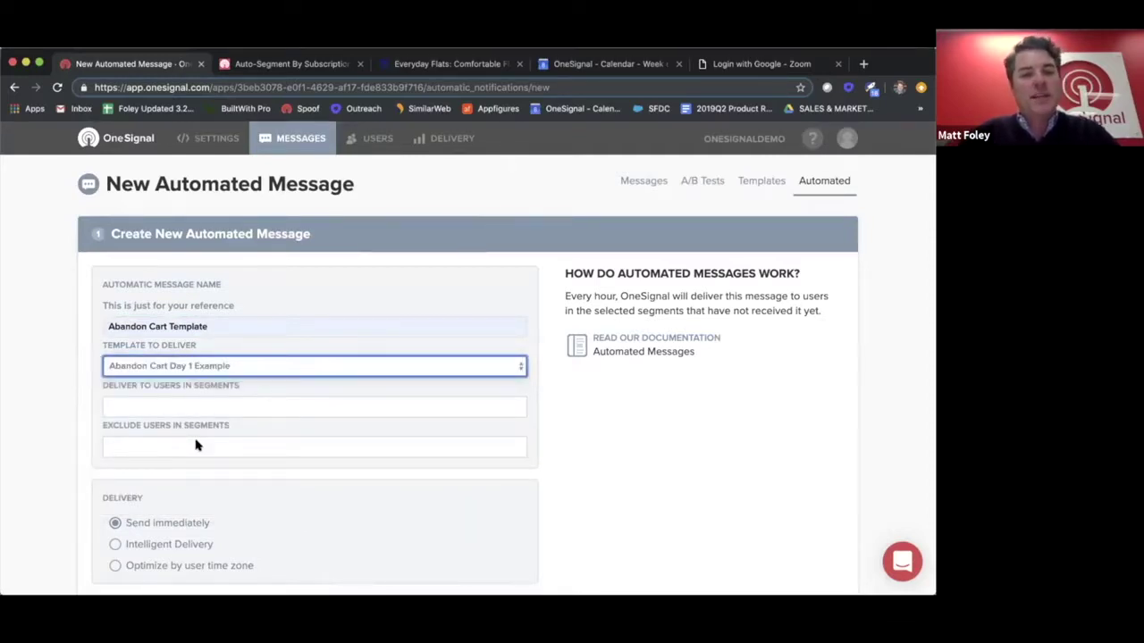
left_click(153, 407)
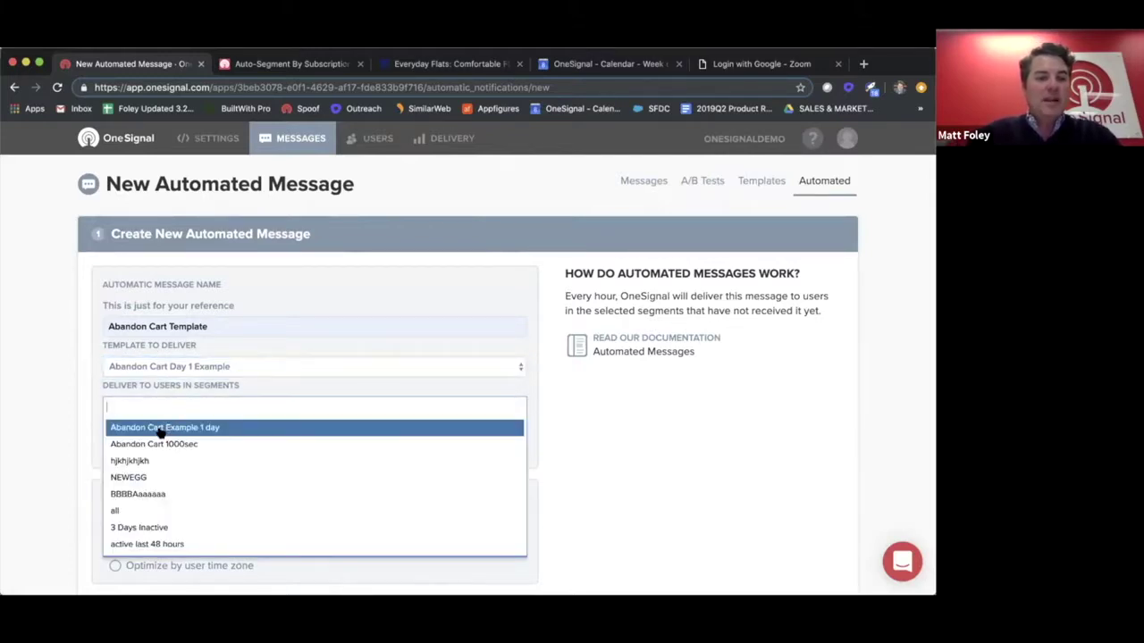
left_click(161, 429)
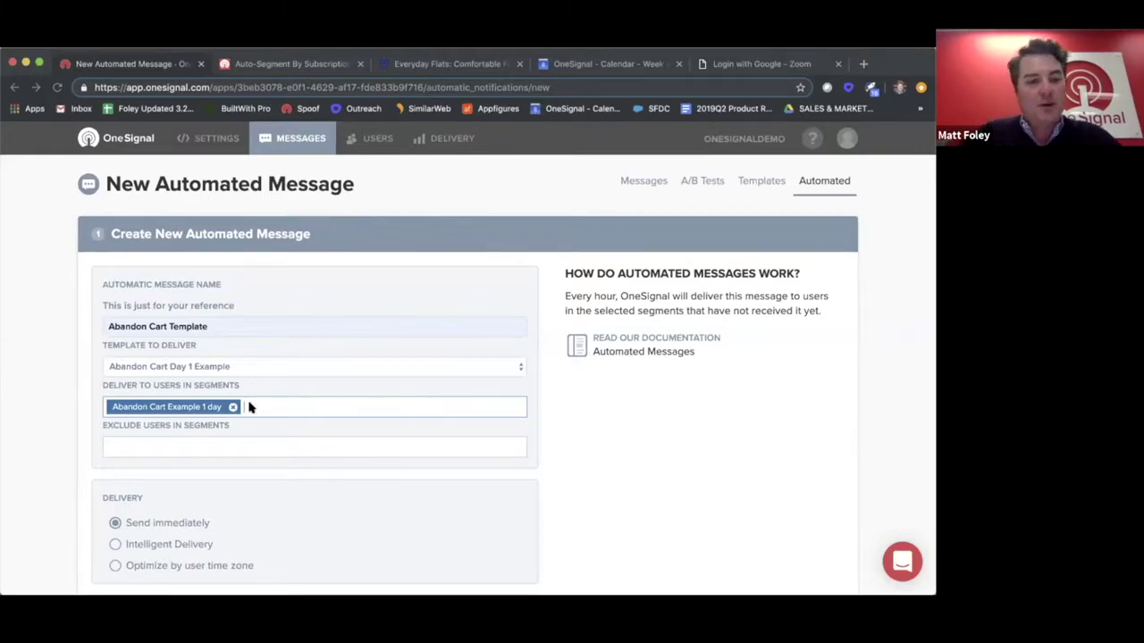
- Set the automated message's delivery to Intelligent Delivery
scroll(234, 485, "down", 4)
scroll(234, 485, "down", 2)
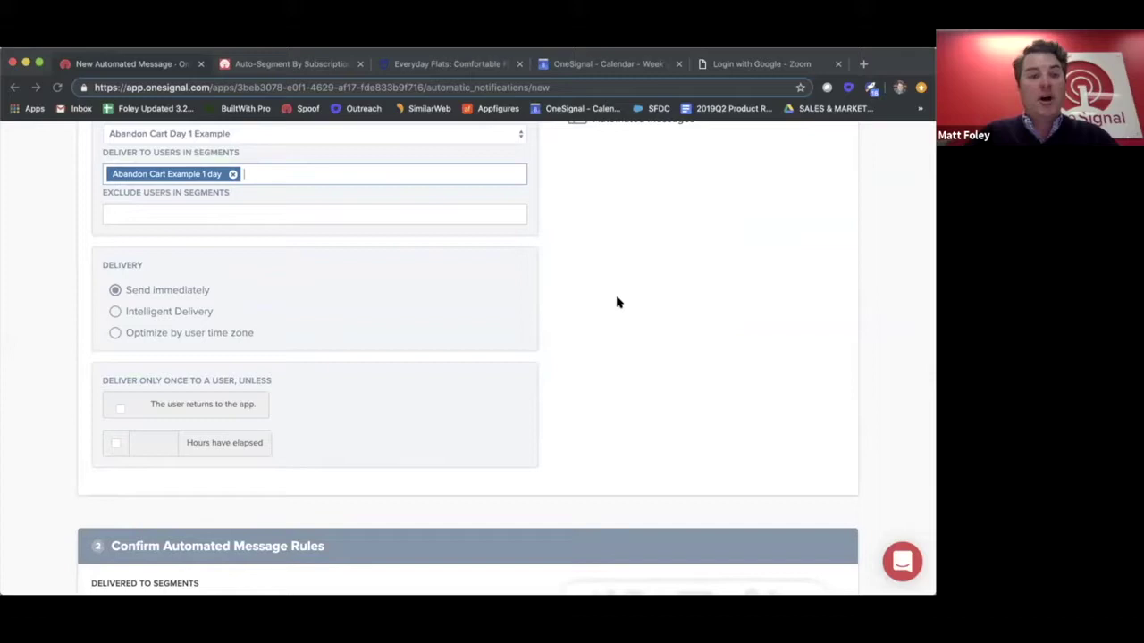
left_click(115, 314)
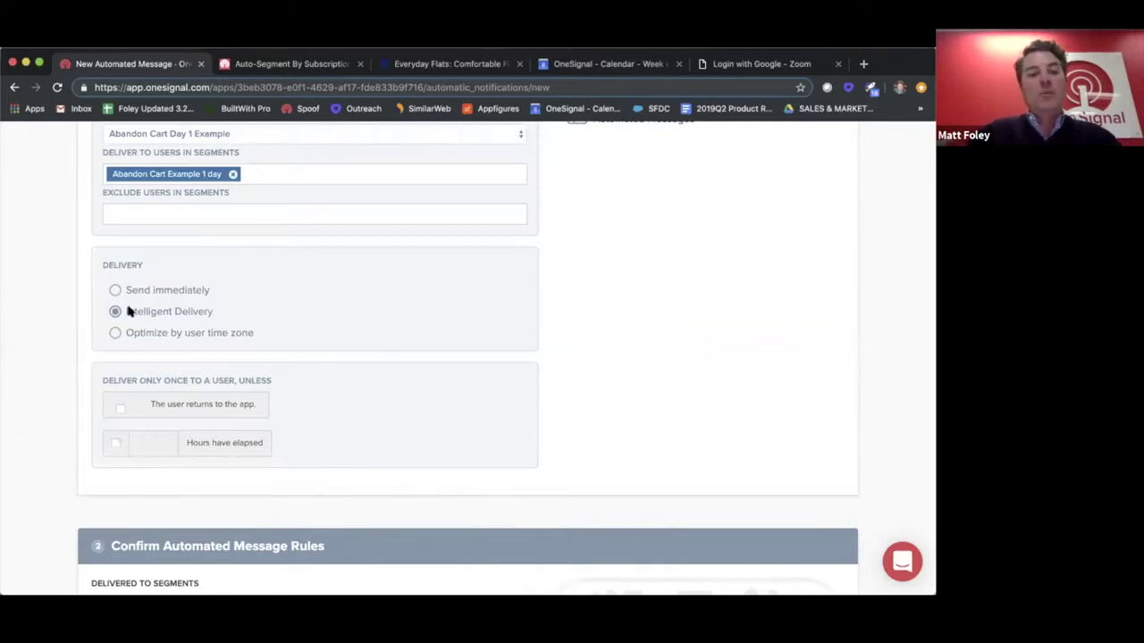
- Switch the automated message's delivery to Optimize by user time zone and review its rules, name and template
left_click(115, 333)
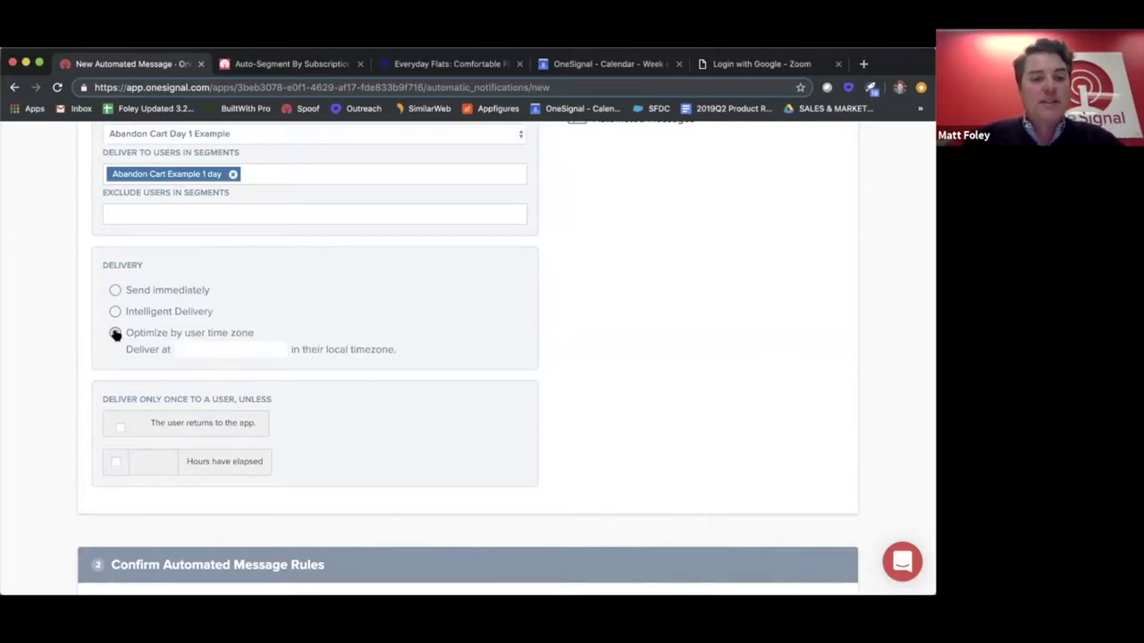
scroll(575, 364, "down", 3)
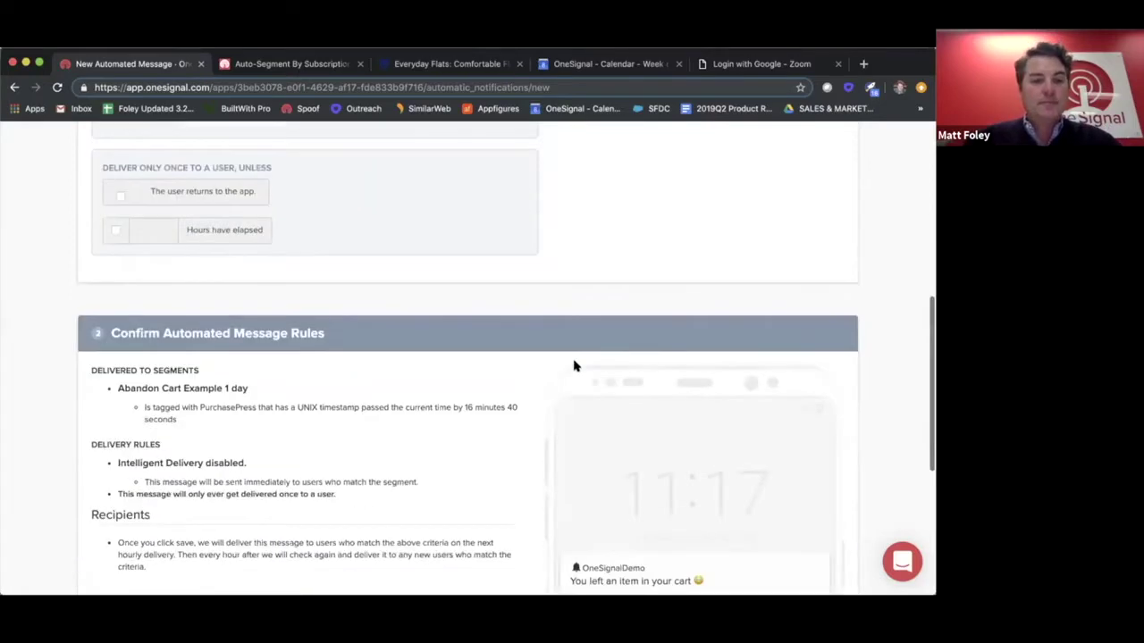
scroll(575, 357, "down", 4)
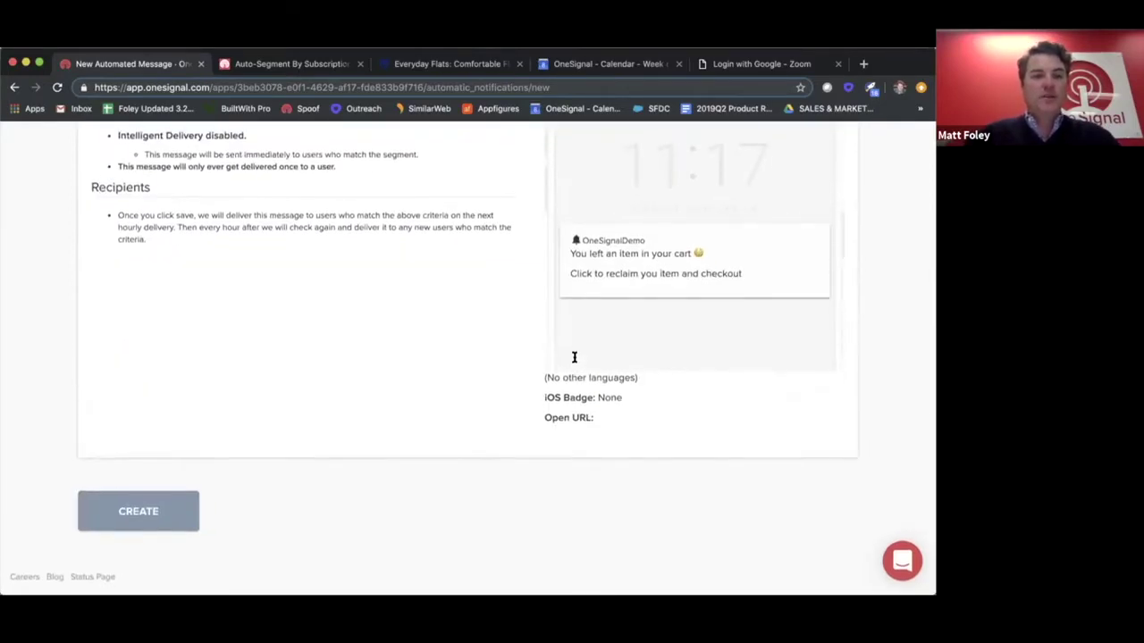
scroll(184, 318, "up", 10)
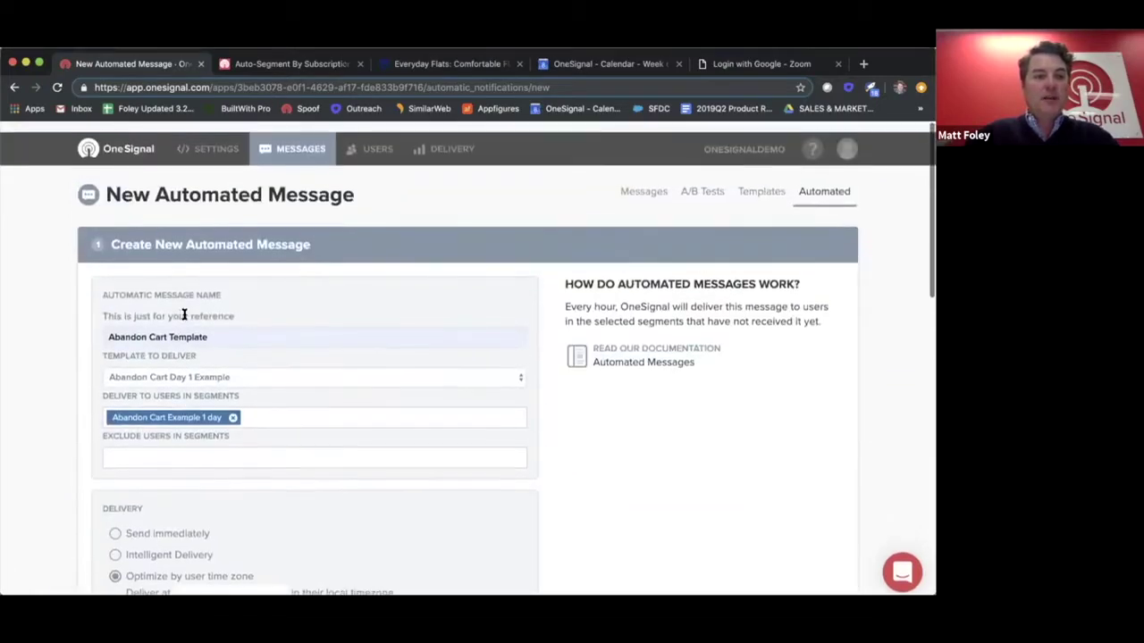
left_click(143, 327)
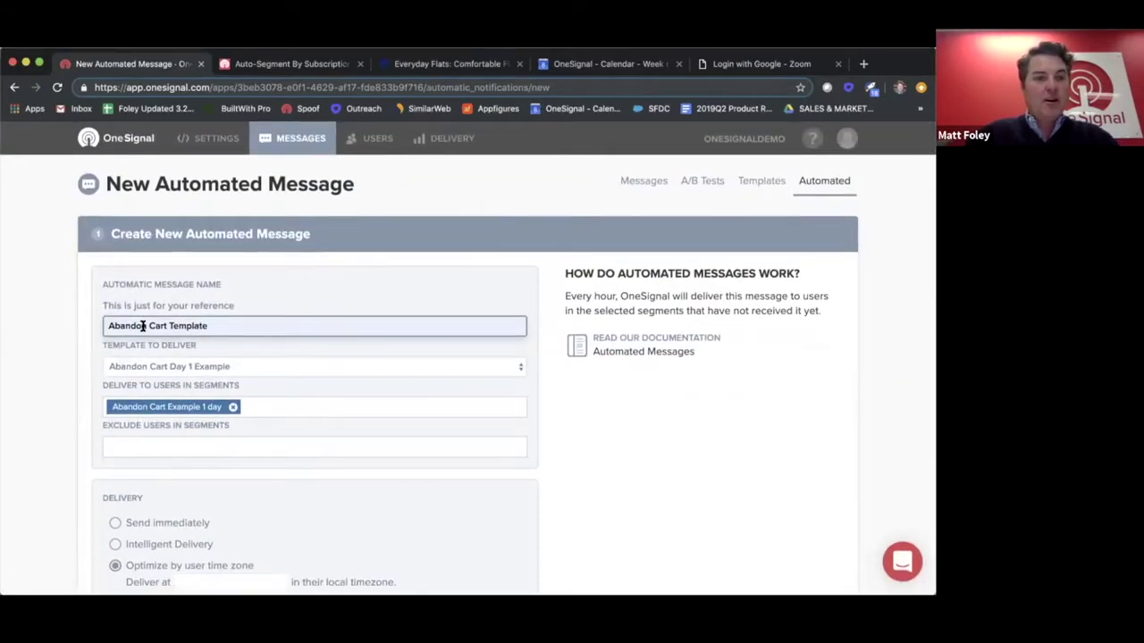
left_click(144, 369)
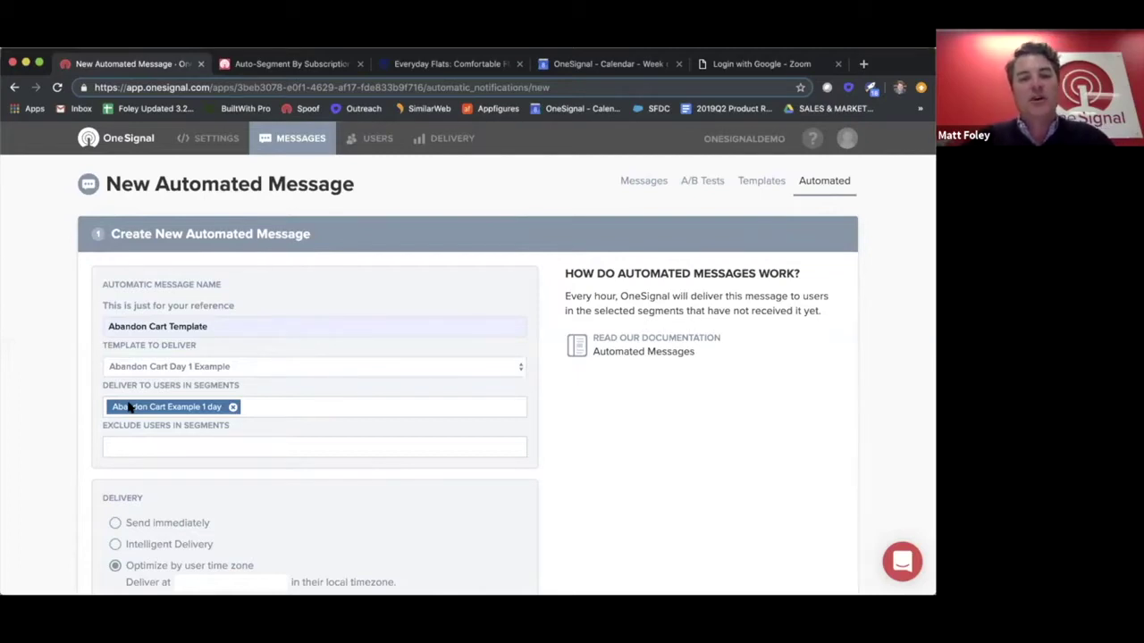
- Check the message rules and try to create the automated message with time zone delivery and no delivery time
scroll(621, 463, "down", 1)
scroll(624, 465, "down", 5)
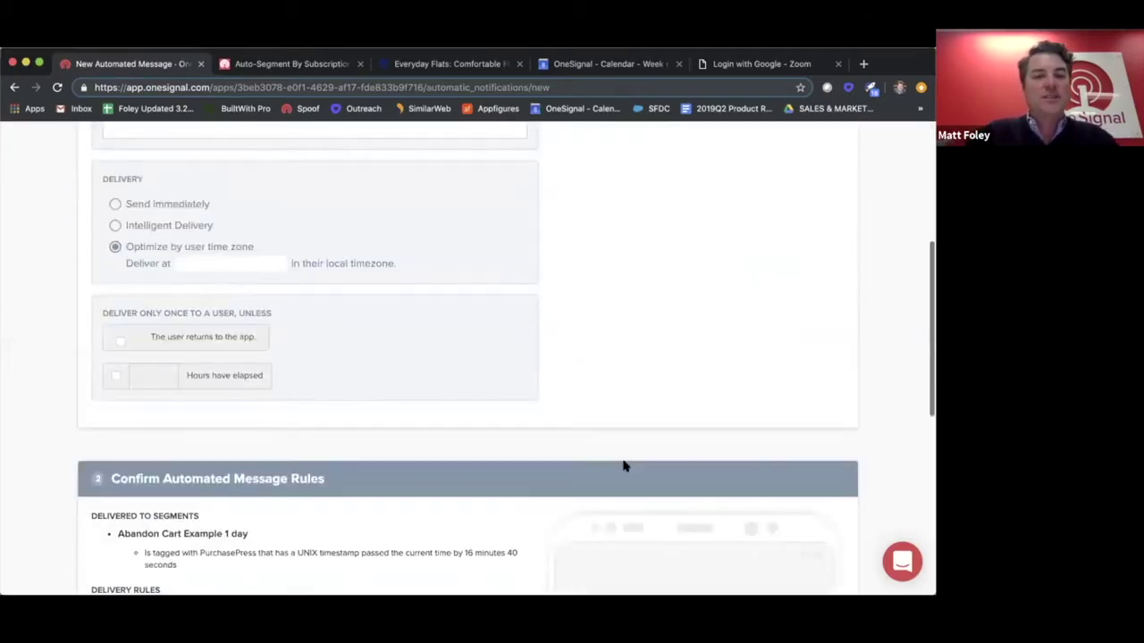
scroll(624, 465, "down", 3)
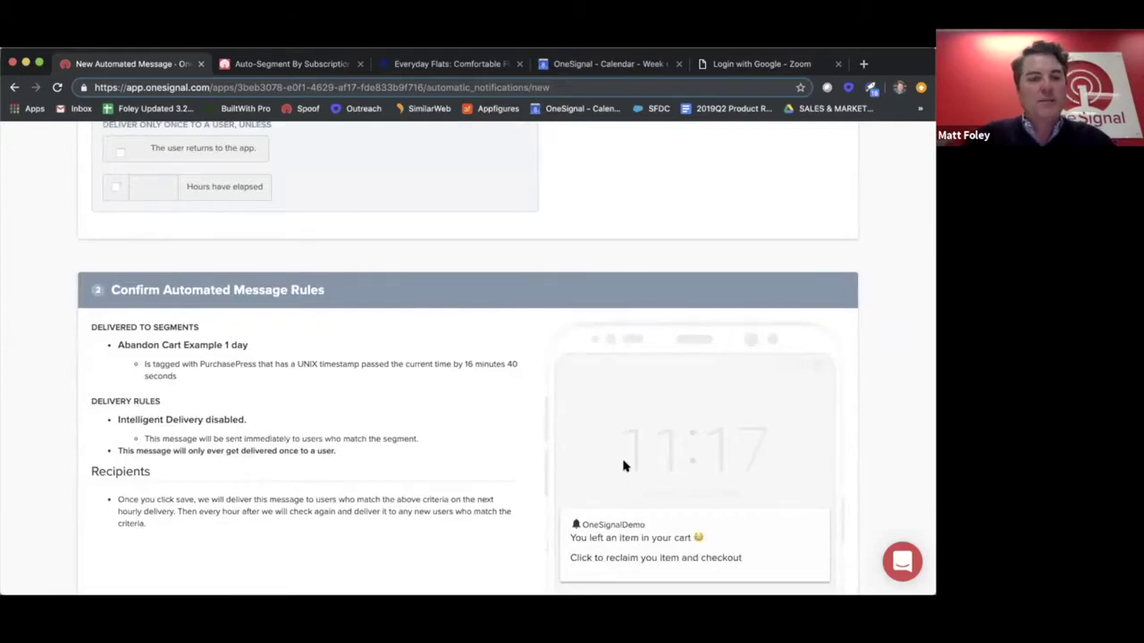
scroll(437, 383, "down", 5)
left_click(138, 514)
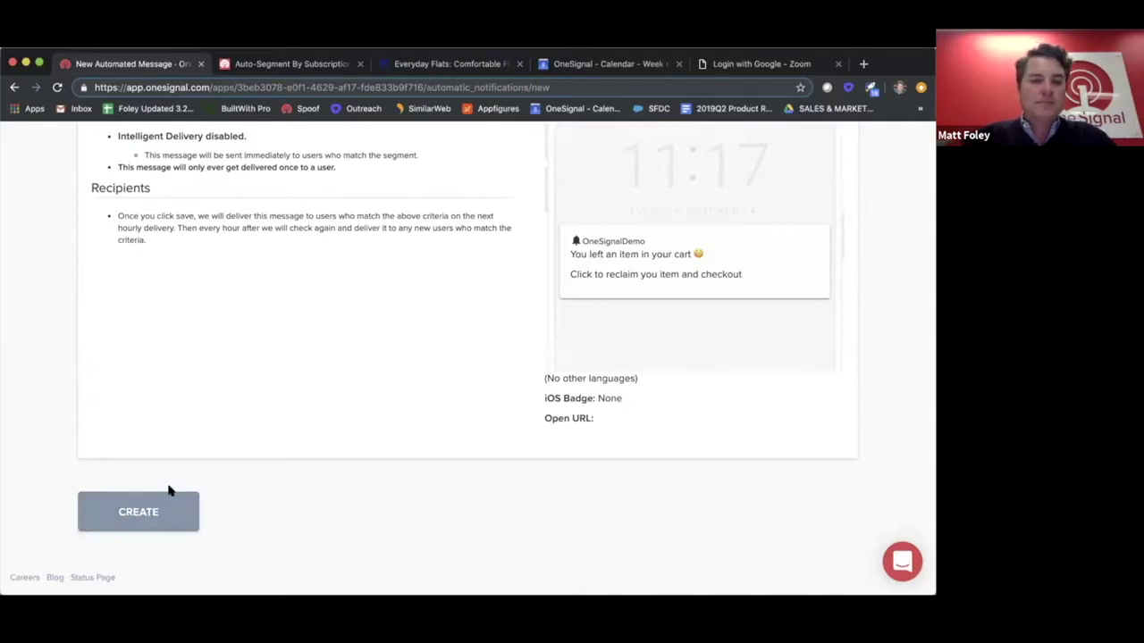
left_click(148, 516)
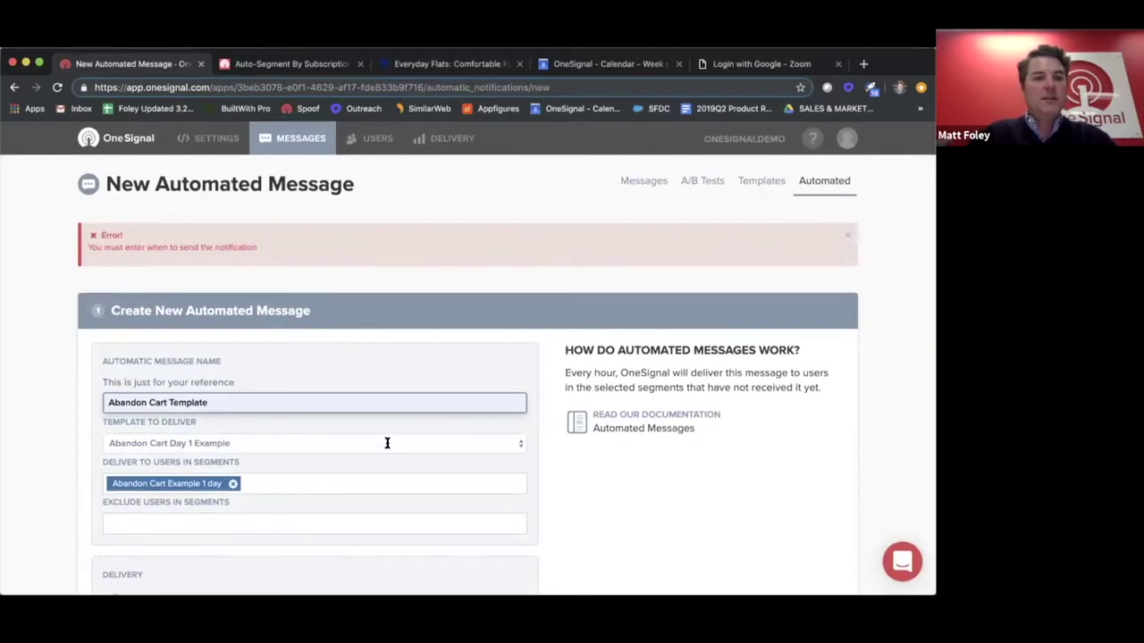
- Create the automated message with Intelligent Delivery and show the actions available for "Abandon Cart Template" in the message list
scroll(387, 443, "down", 3)
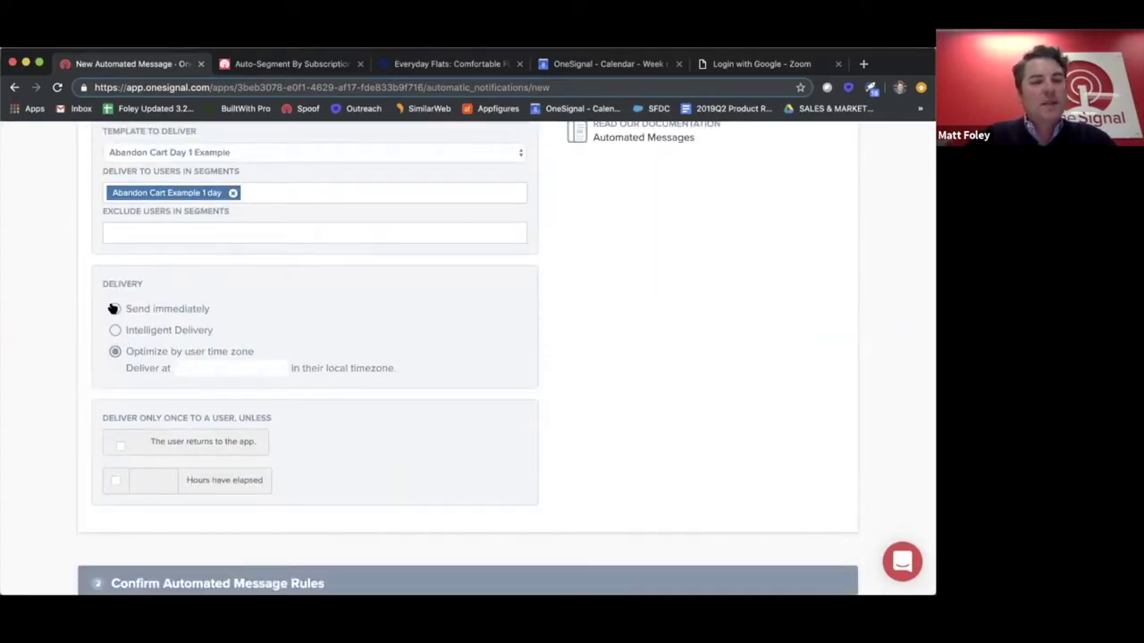
left_click(112, 329)
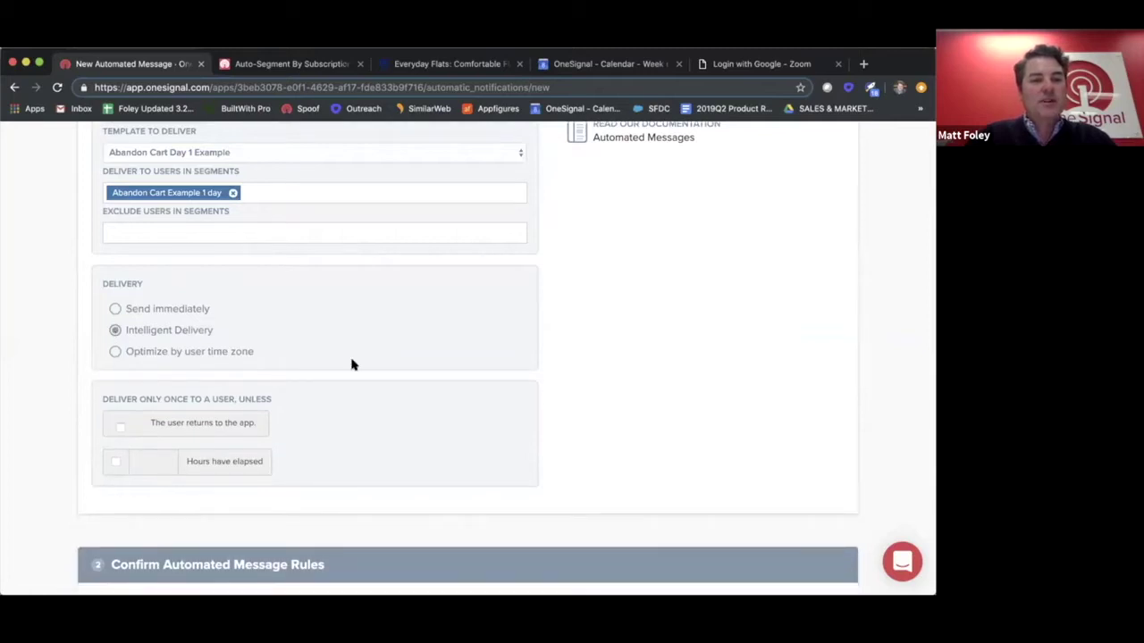
scroll(352, 362, "down", 10)
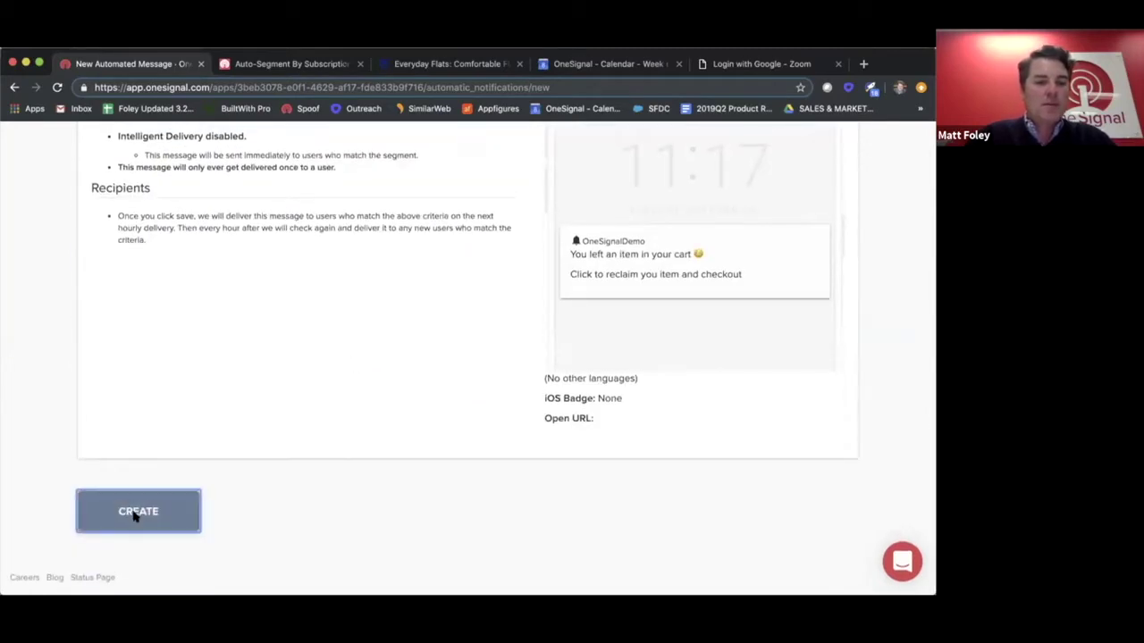
left_click(134, 511)
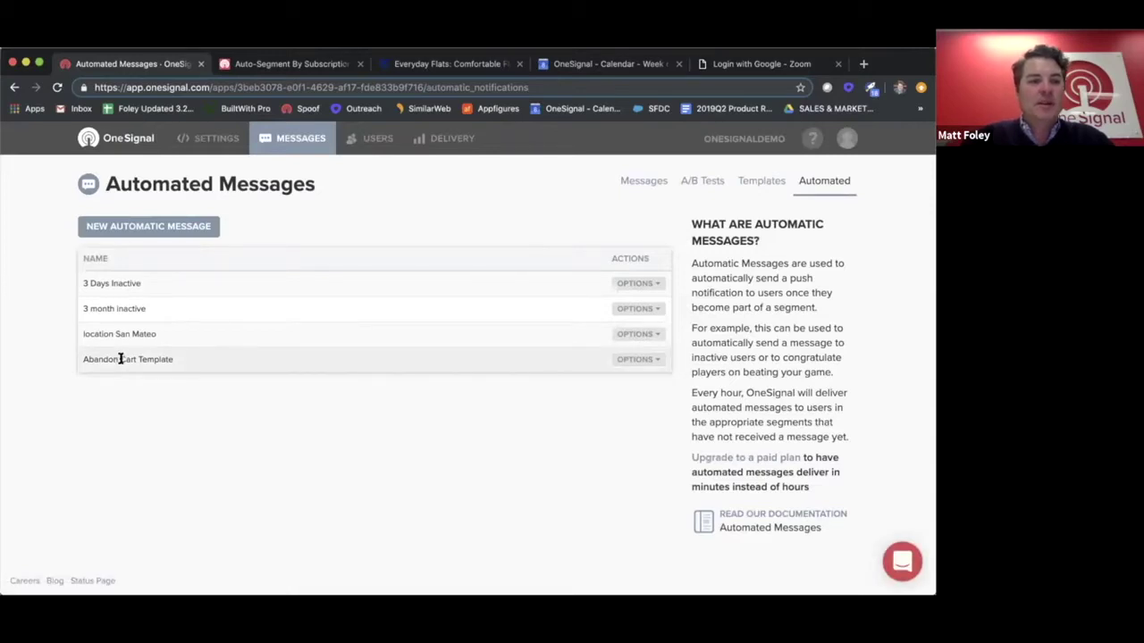
left_click(653, 361)
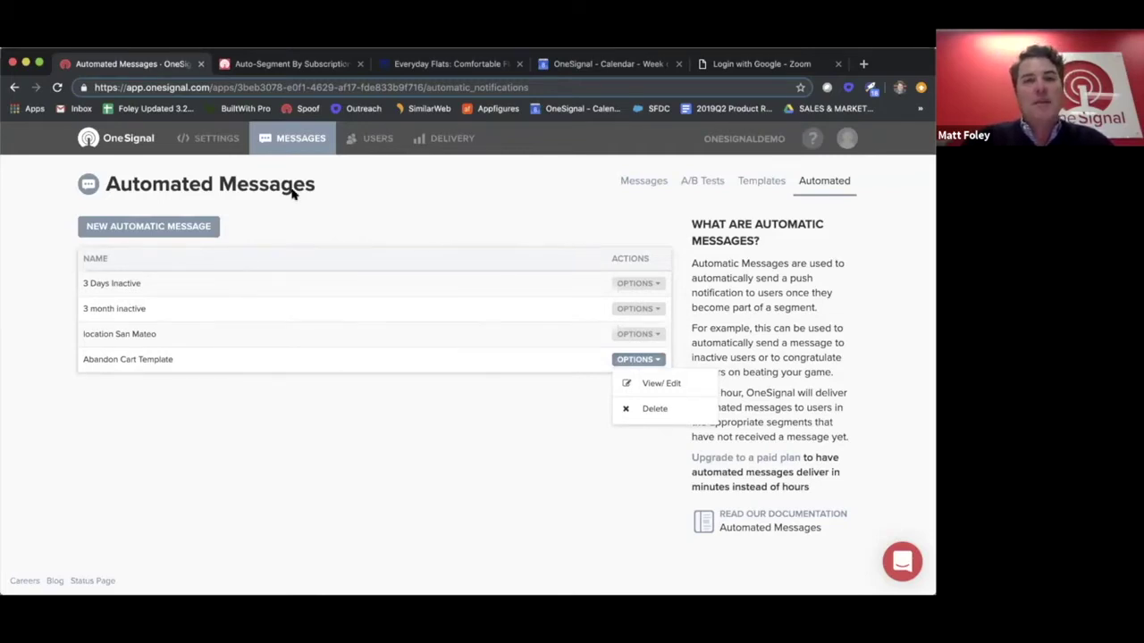
- Read the Auto-Segment By Subscription Page guide in the OneSignal documentation, including its JavaScript tagging example
left_click(284, 64)
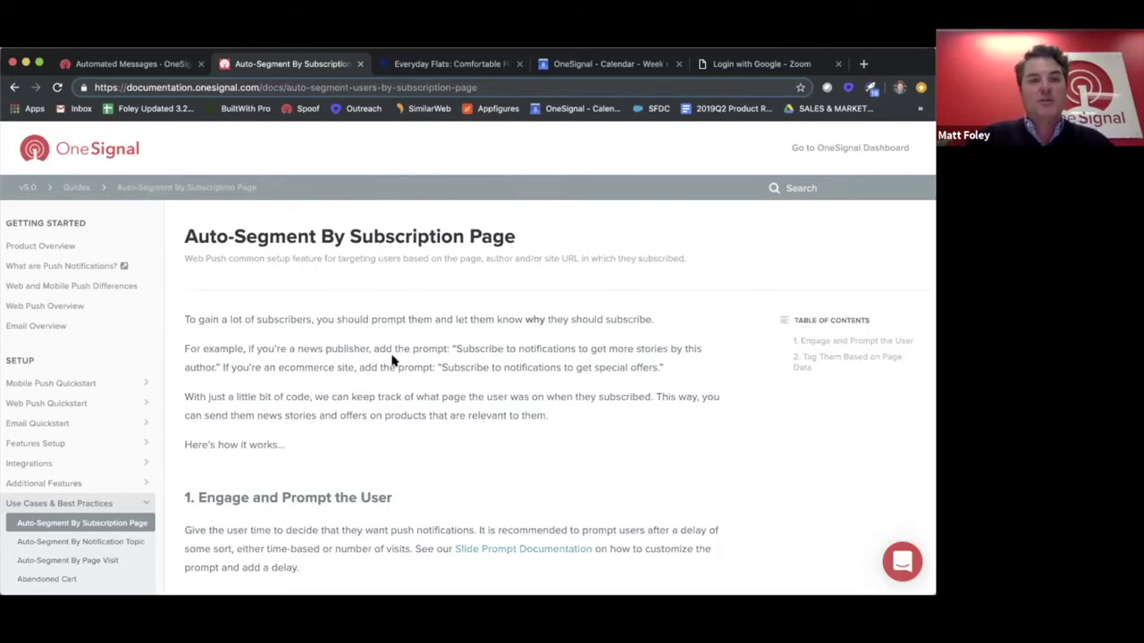
scroll(391, 360, "down", 1)
scroll(391, 360, "down", 5)
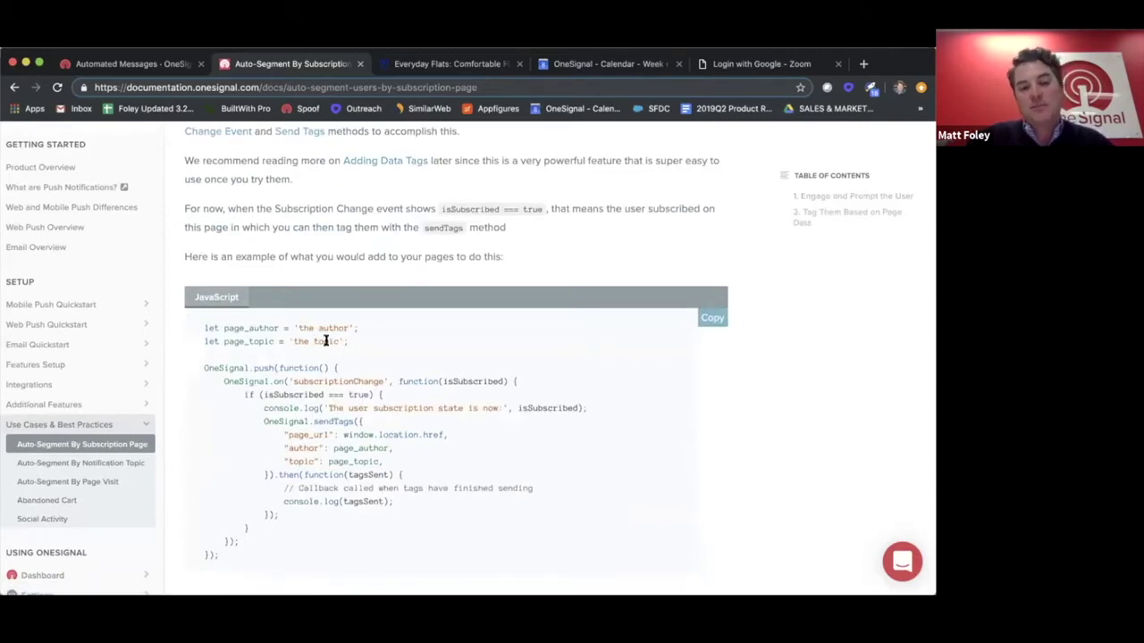
scroll(511, 335, "down", 1)
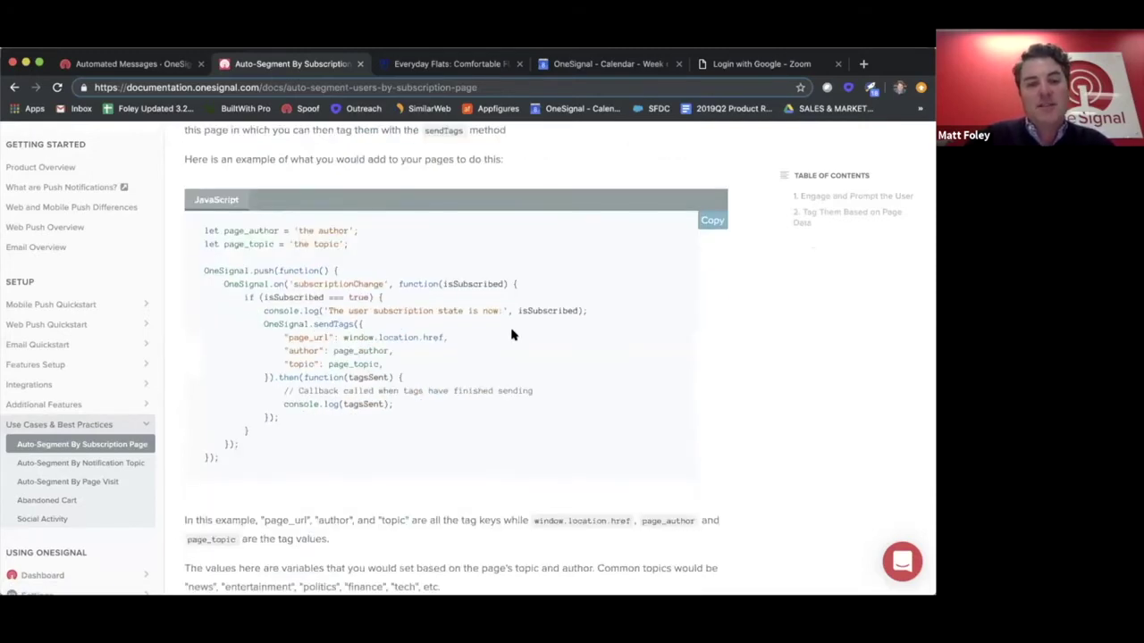
scroll(511, 332, "down", 1)
scroll(511, 332, "up", 6)
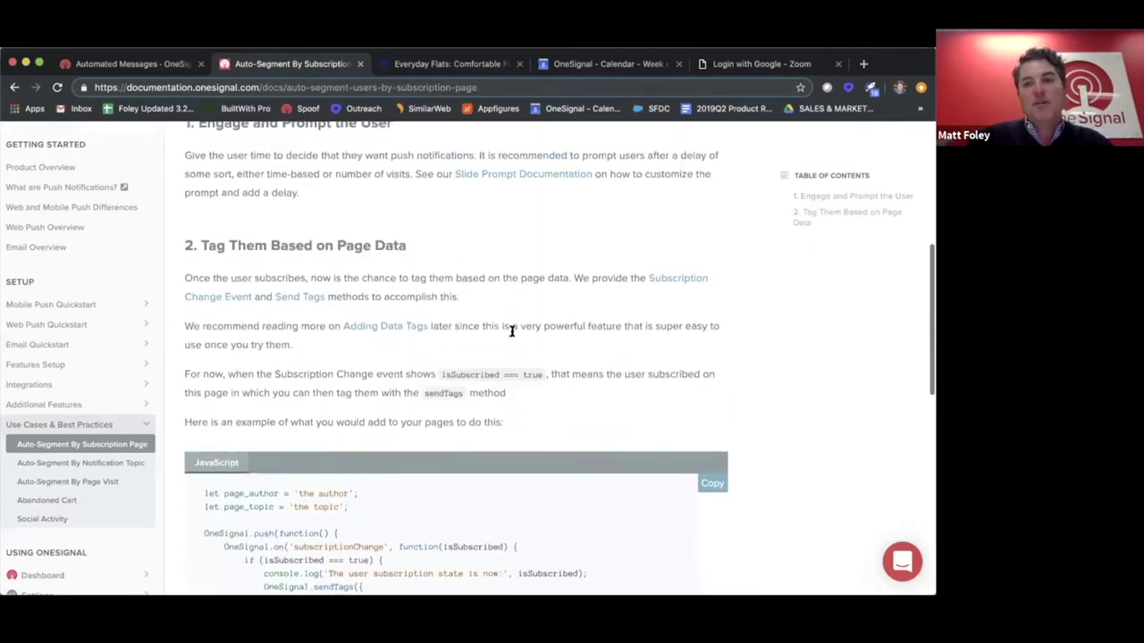
scroll(511, 332, "up", 3)
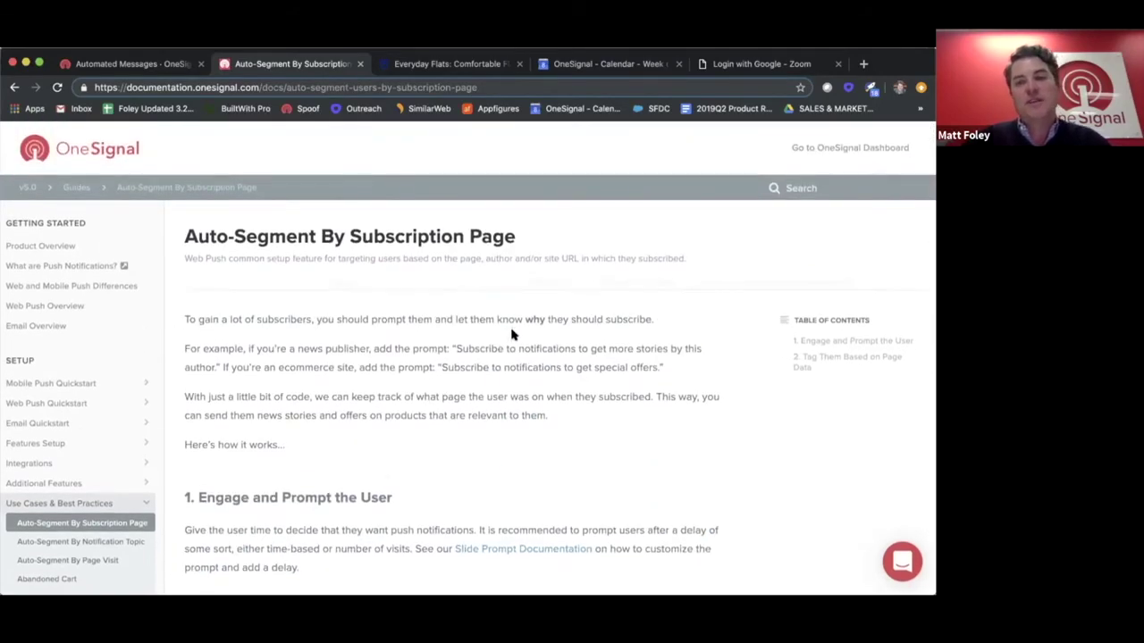